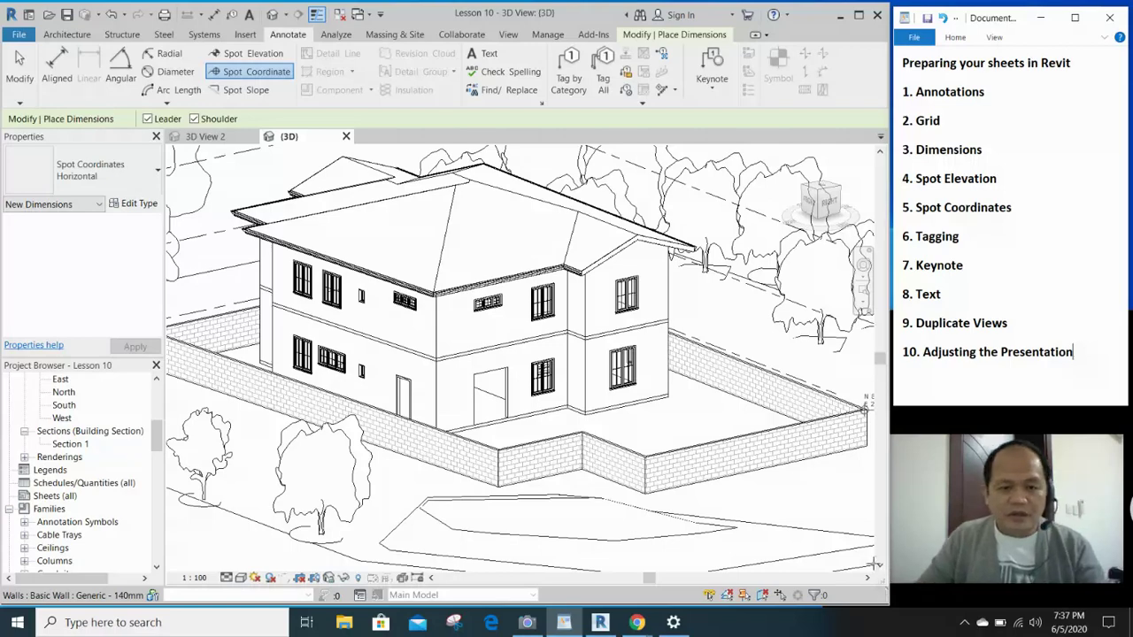
# - Save the project and end the spot coordinate placement
pyautogui.scroll(-3, 494, 413)
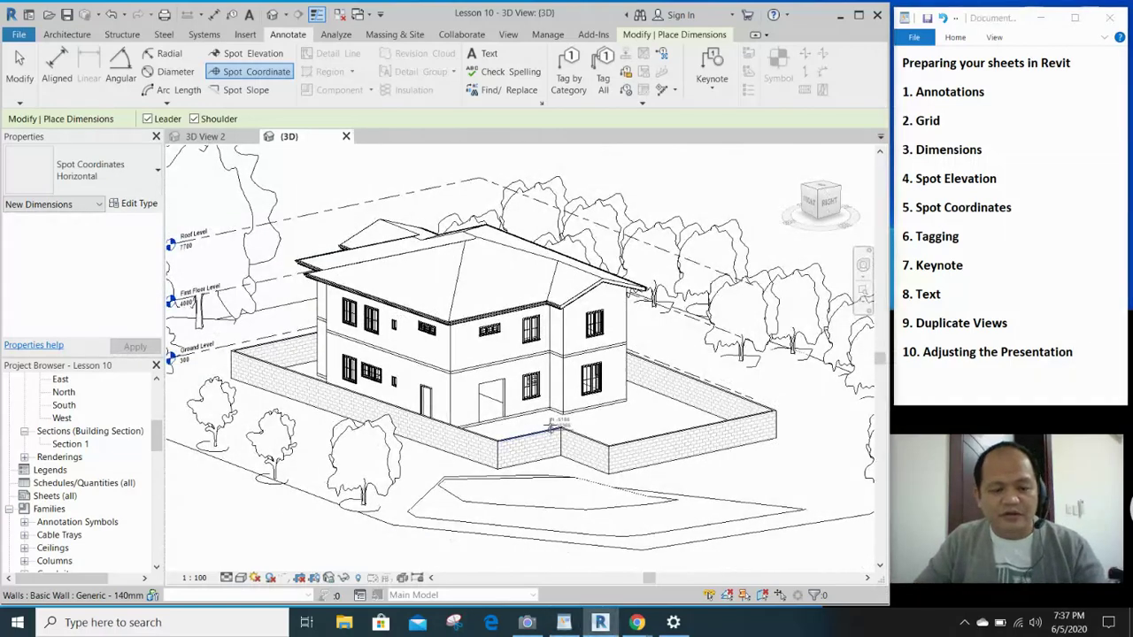
pyautogui.scroll(1, 556, 487)
pyautogui.scroll(2, 557, 487)
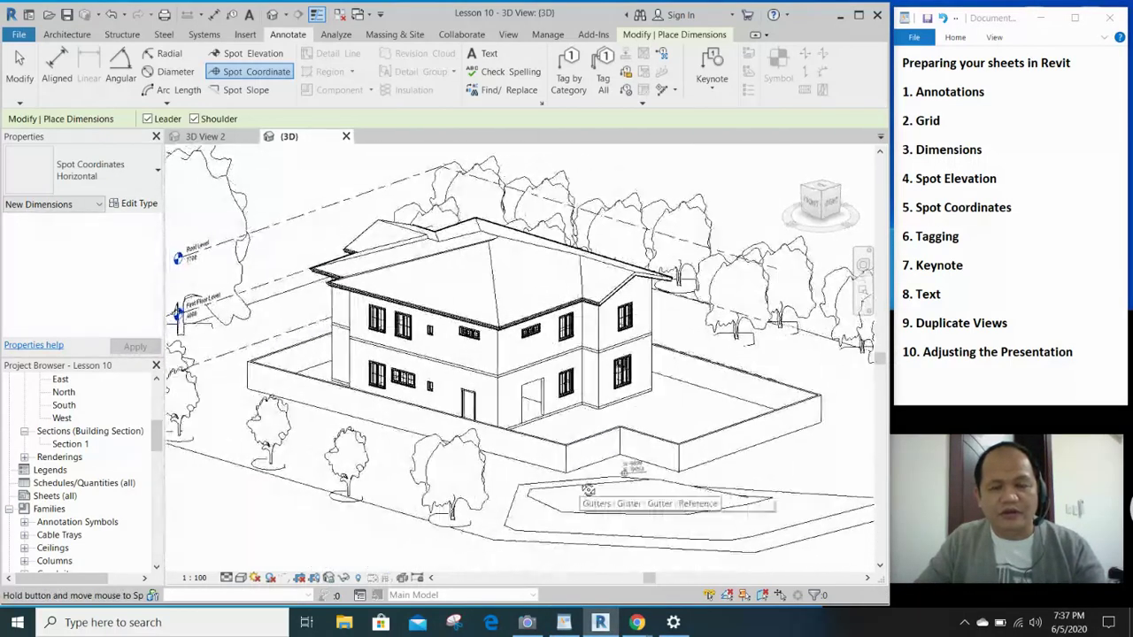
pyautogui.scroll(3, 574, 440)
pyautogui.moveTo(575, 440); pyautogui.dragTo(569, 465, button='middle')
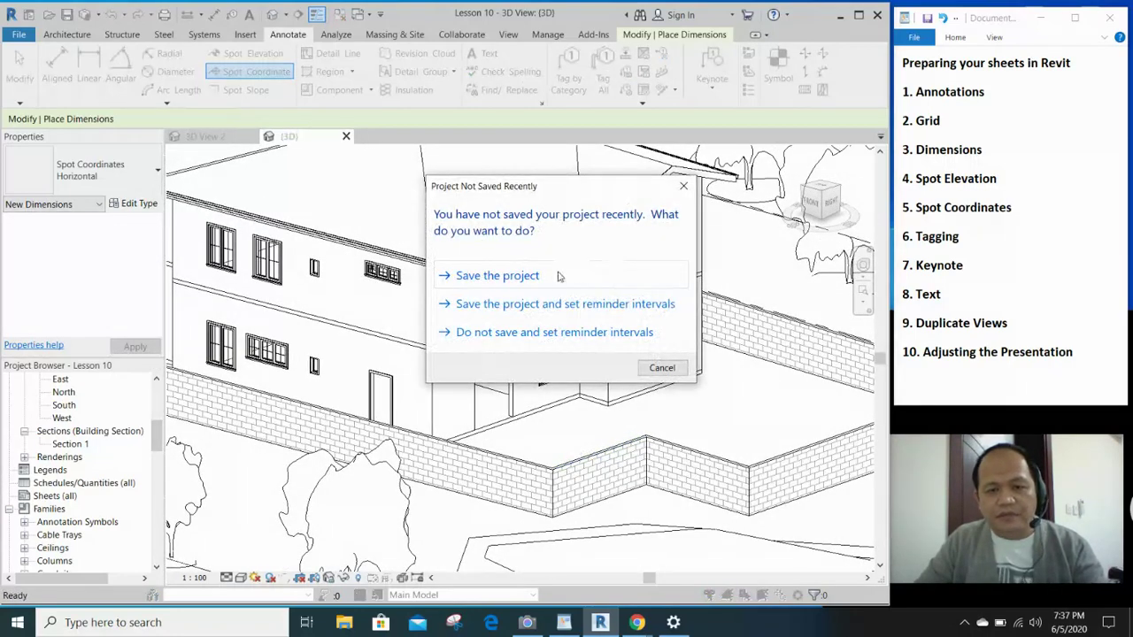
pyautogui.click(557, 276)
pyautogui.press('Escape')
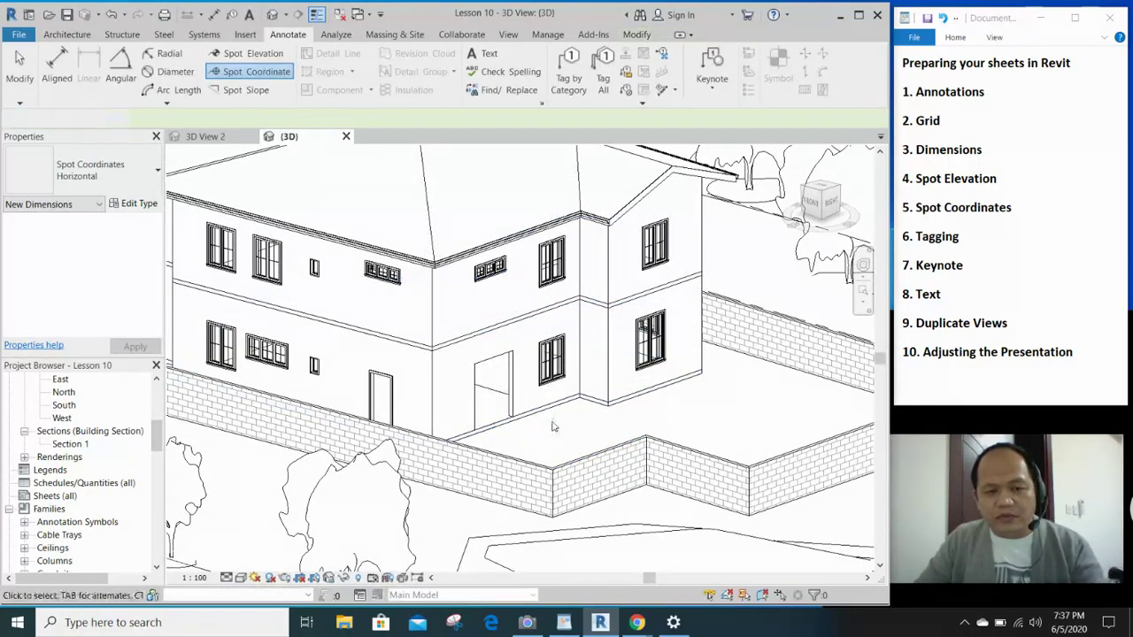
# - Open the East building elevation view
pyautogui.scroll(-3, 624, 423)
pyautogui.keyDown('shift'); pyautogui.moveTo(624, 424); pyautogui.dragTo(602, 463, button='middle'); pyautogui.keyUp('shift')
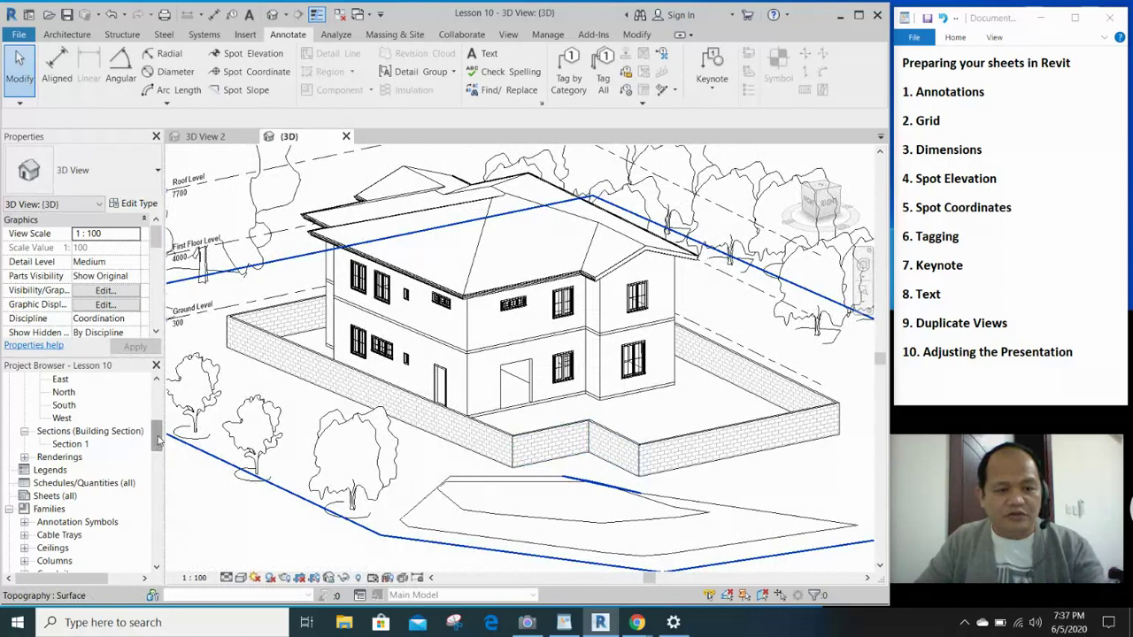
pyautogui.moveTo(157, 438)
pyautogui.mouseDown()
pyautogui.moveTo(168, 498)
pyautogui.moveTo(159, 418)
pyautogui.mouseUp()
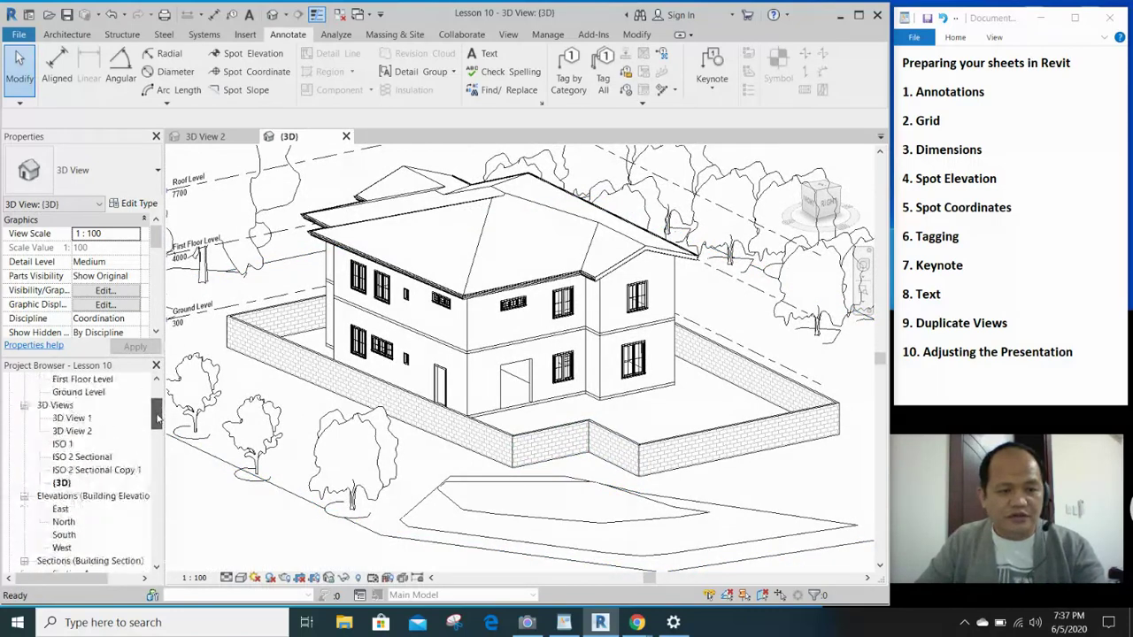
pyautogui.scroll(-2, 157, 422)
pyautogui.doubleClick(60, 457)
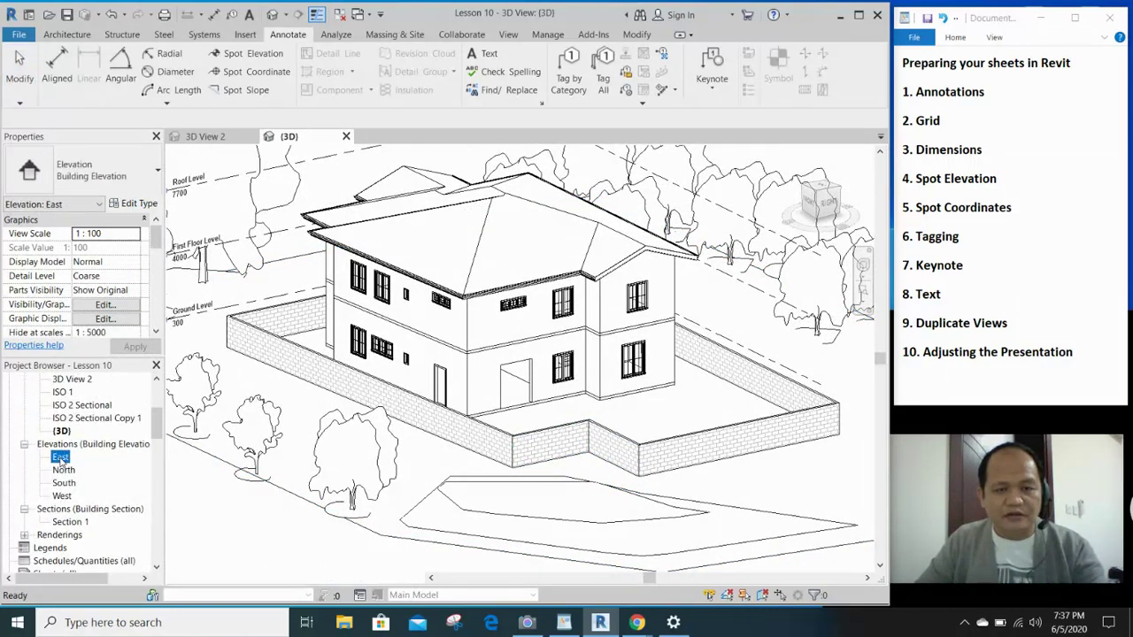
# - Show the East elevation's crop region and pull both of its vertical edges inward, closer to the house
pyautogui.scroll(2, 566, 481)
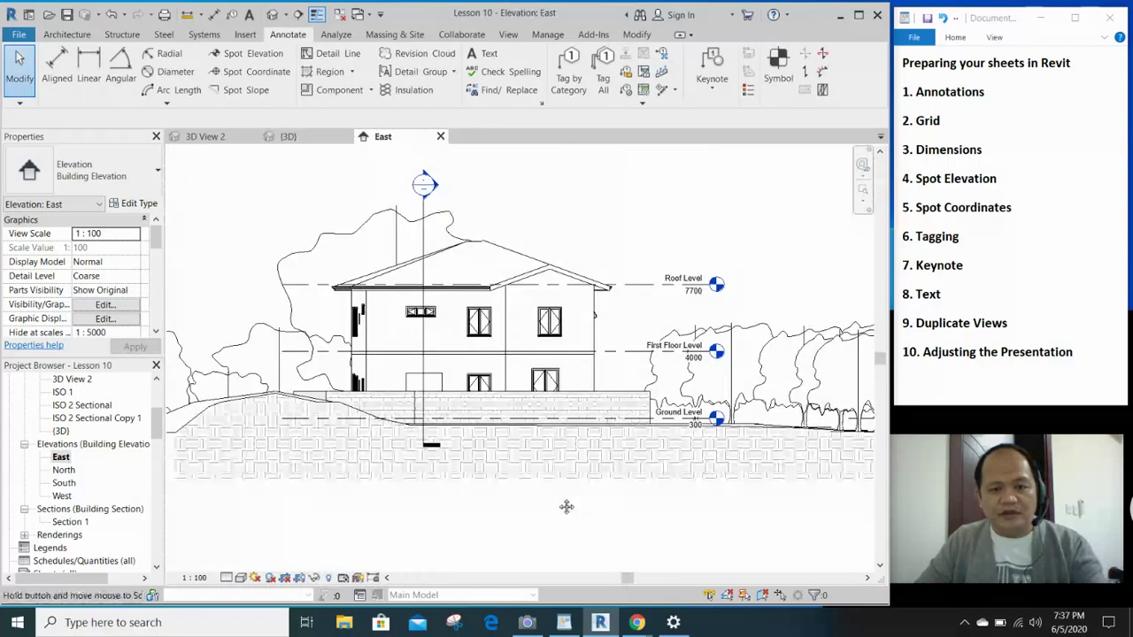
pyautogui.moveTo(567, 505)
pyautogui.mouseDown(button='middle')
pyautogui.moveTo(555, 520)
pyautogui.moveTo(531, 496)
pyautogui.moveTo(589, 498)
pyautogui.moveTo(581, 488)
pyautogui.mouseUp(button='middle')
pyautogui.scroll(-4, 555, 520)
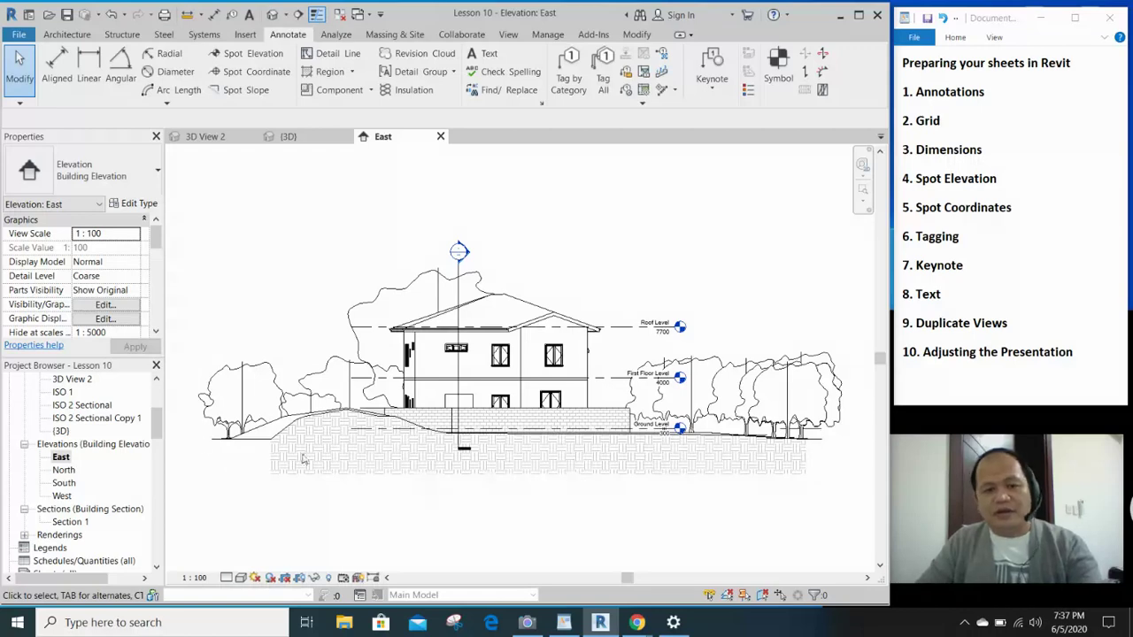
pyautogui.scroll(1, 696, 504)
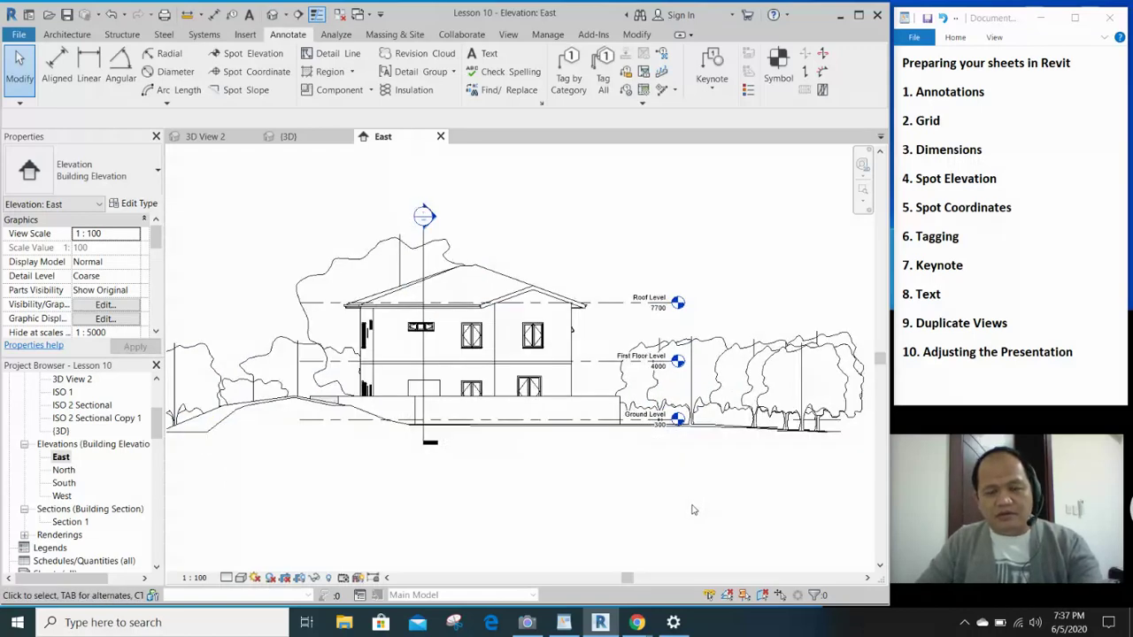
pyautogui.moveTo(696, 505); pyautogui.dragTo(715, 520, button='middle')
pyautogui.scroll(-1, 688, 519)
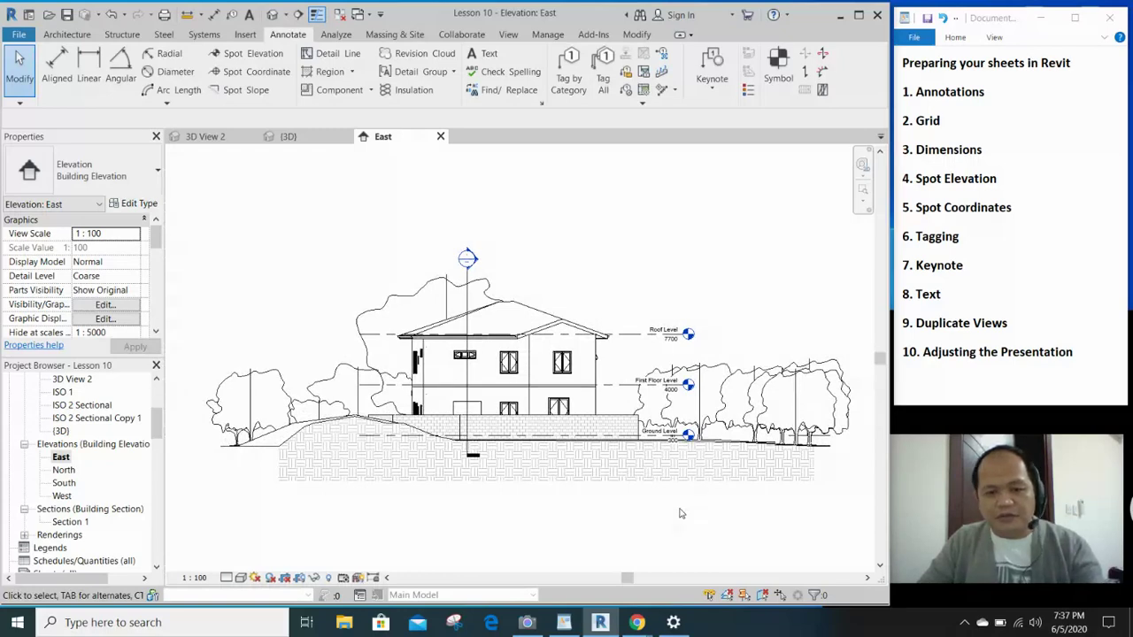
pyautogui.click(300, 580)
pyautogui.scroll(-3, 577, 506)
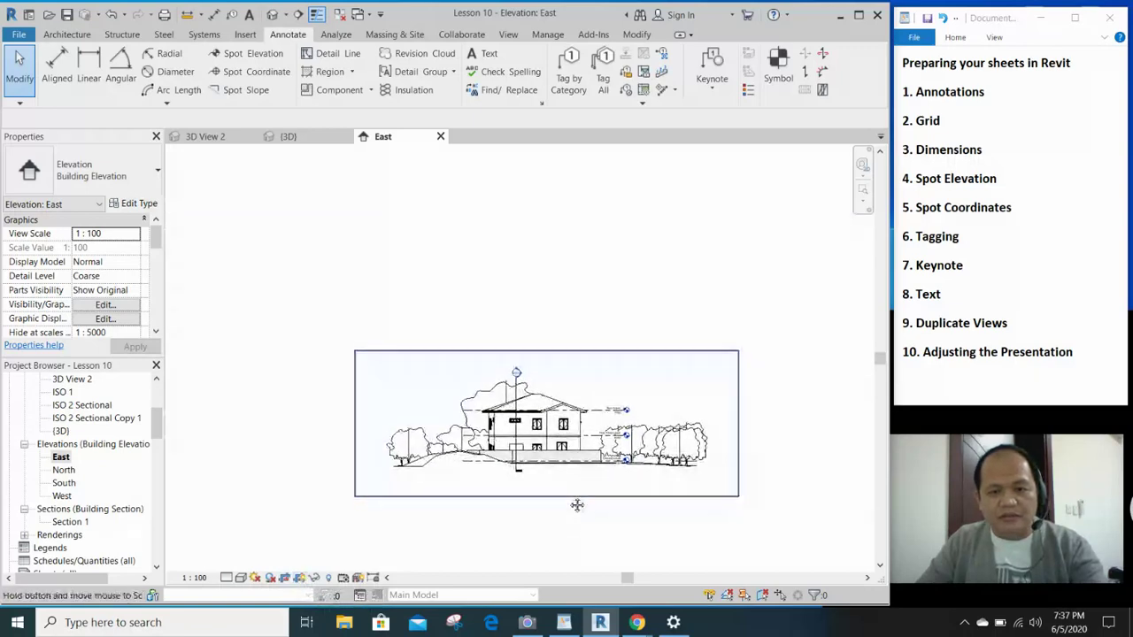
pyautogui.click(355, 420)
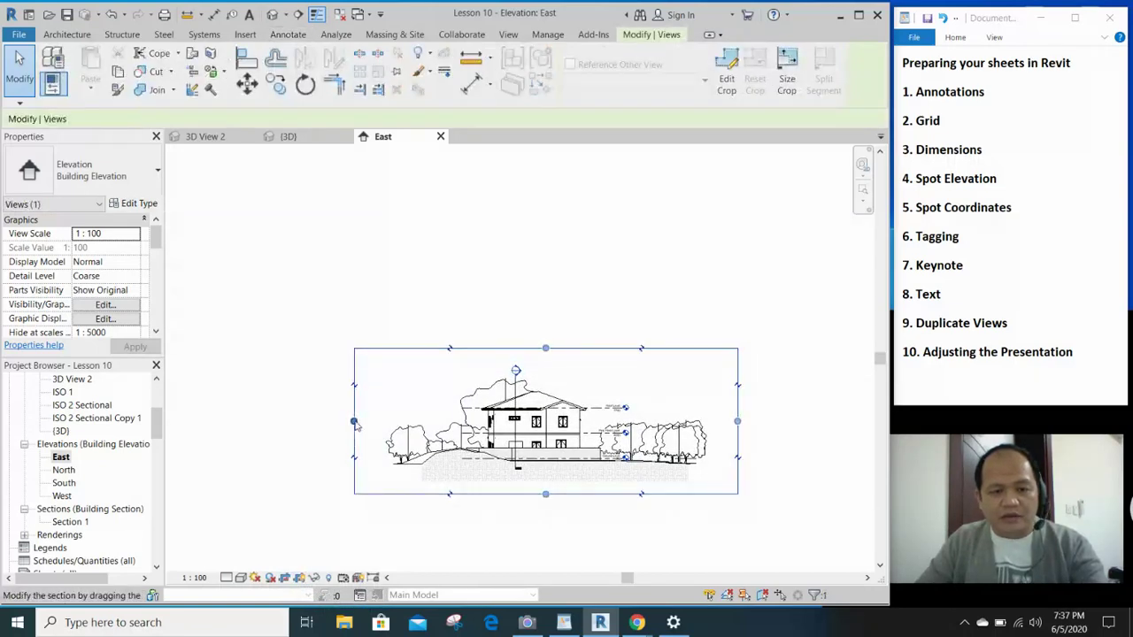
pyautogui.moveTo(355, 423); pyautogui.dragTo(425, 422)
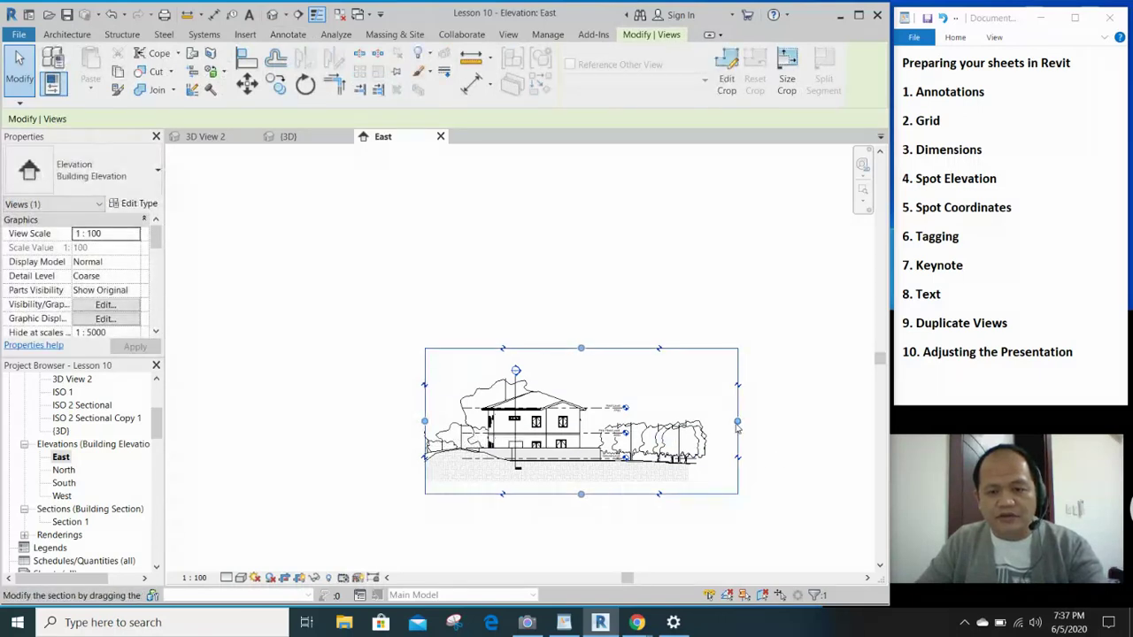
pyautogui.moveTo(737, 428); pyautogui.dragTo(660, 425)
# - Raise the crop region's lower edge to just below the section line and lower its upper edge to just above the section head
pyautogui.scroll(1, 589, 469)
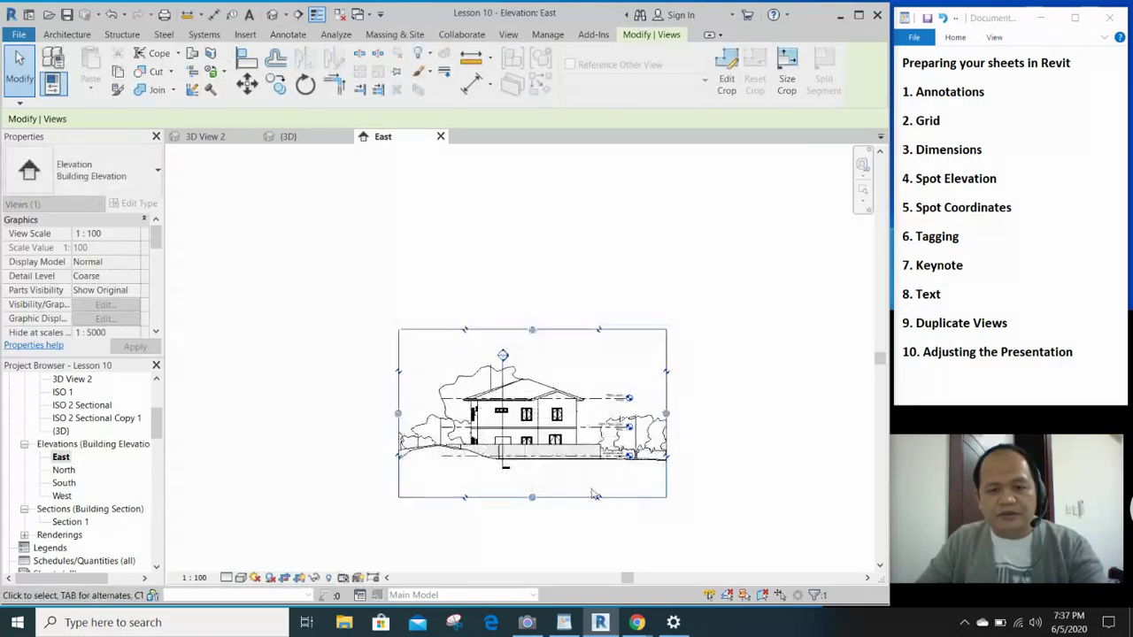
pyautogui.scroll(2, 595, 495)
pyautogui.moveTo(489, 503); pyautogui.dragTo(494, 464)
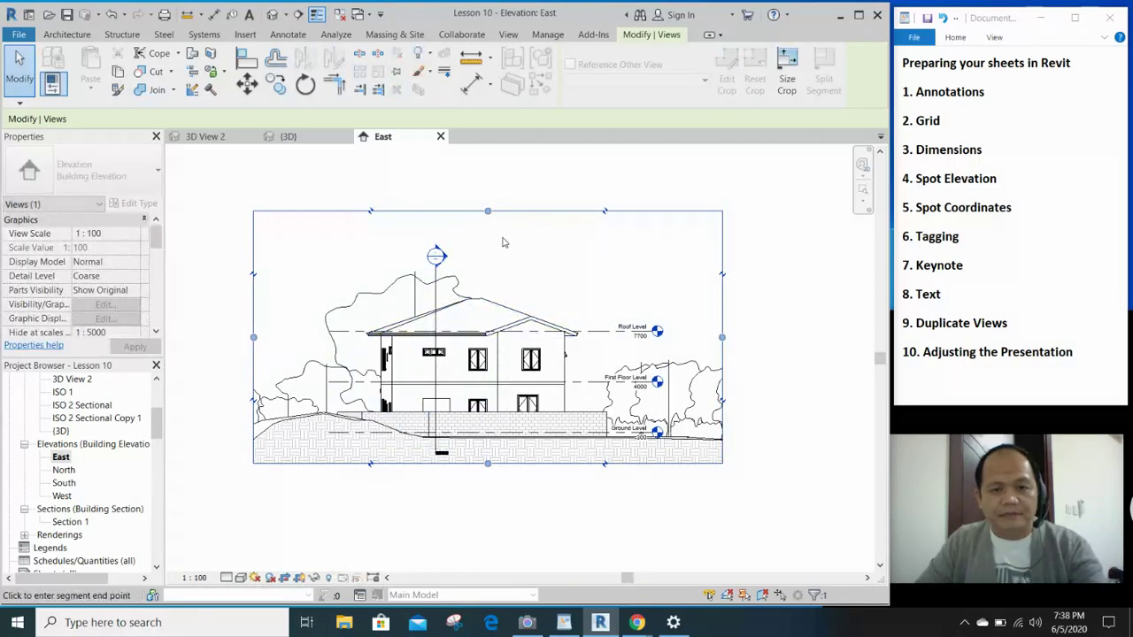
pyautogui.moveTo(503, 242); pyautogui.dragTo(505, 243)
pyautogui.click(522, 514)
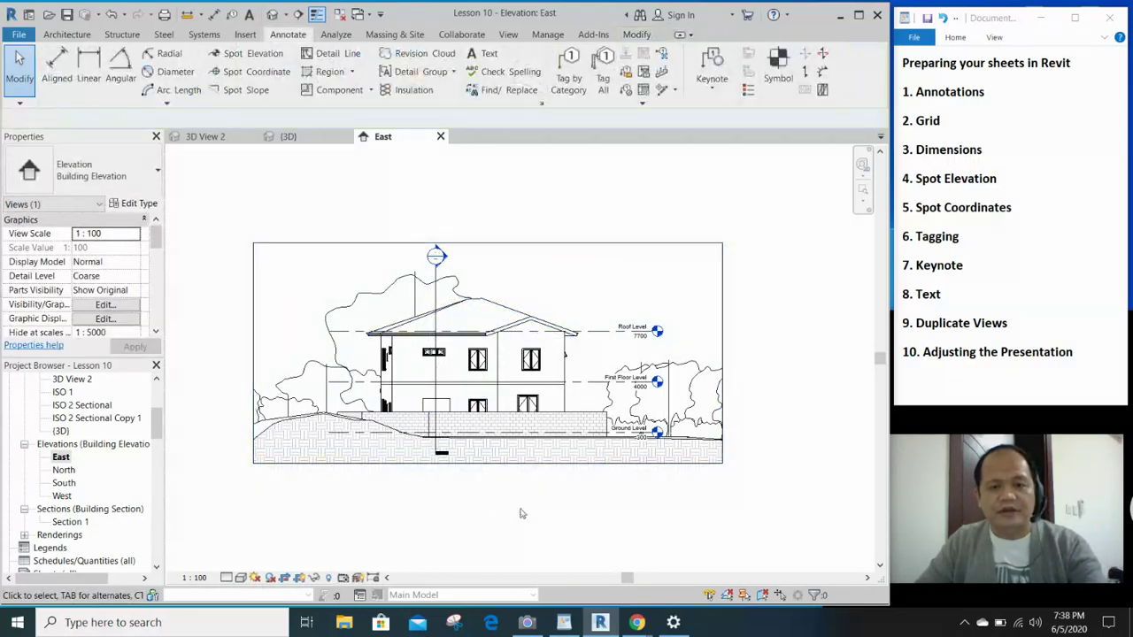
pyautogui.moveTo(532, 497); pyautogui.dragTo(508, 501, button='middle')
pyautogui.scroll(1, 565, 486)
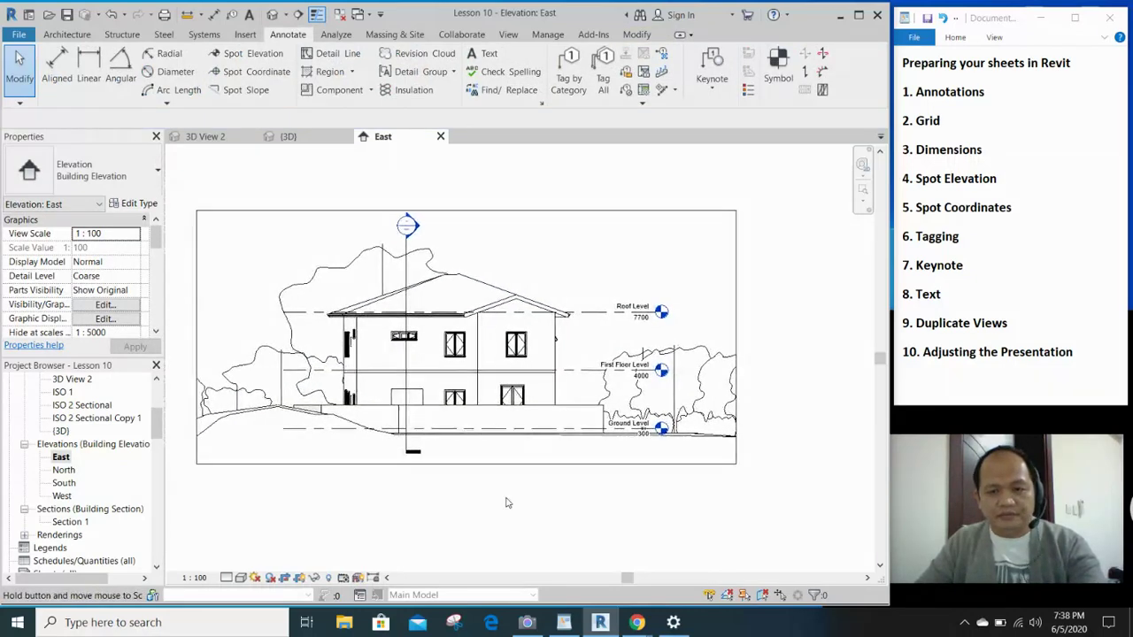
# - Extend the Roof Level line with its aligned levels so the level heads and labels sit outside the East crop boundary
pyautogui.click(735, 343)
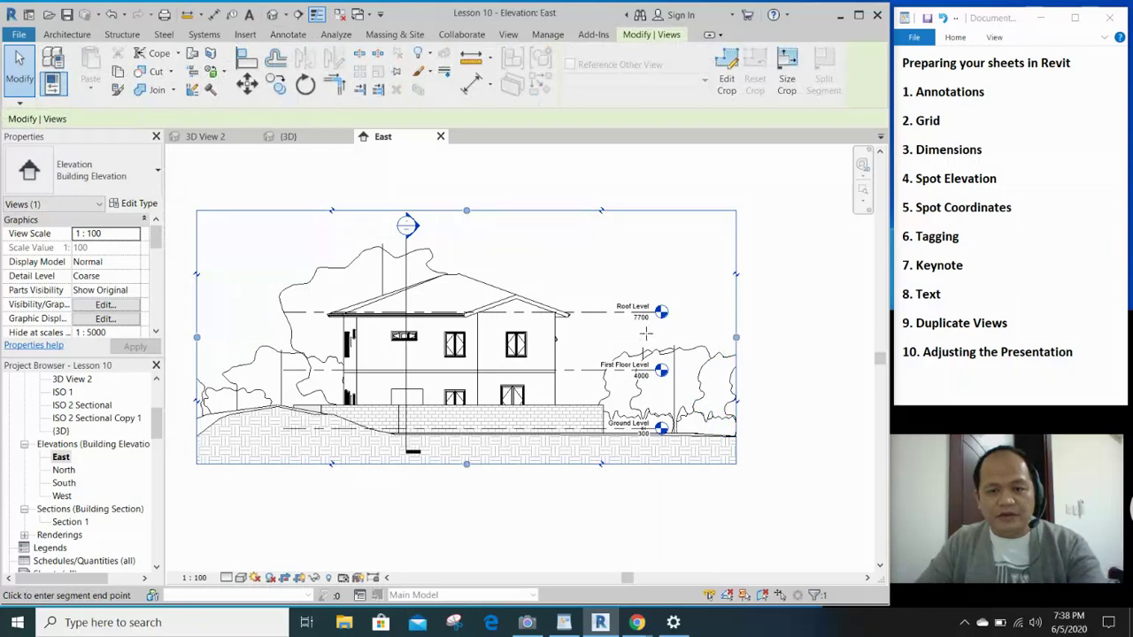
pyautogui.press('Escape')
pyautogui.scroll(3, 614, 325)
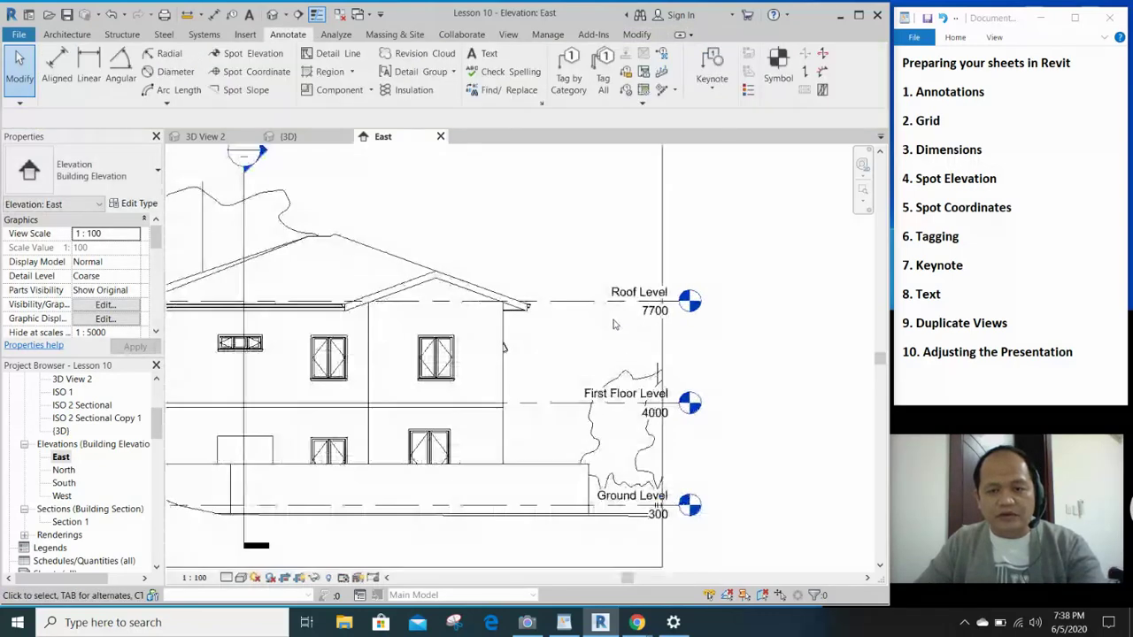
pyautogui.click(680, 305)
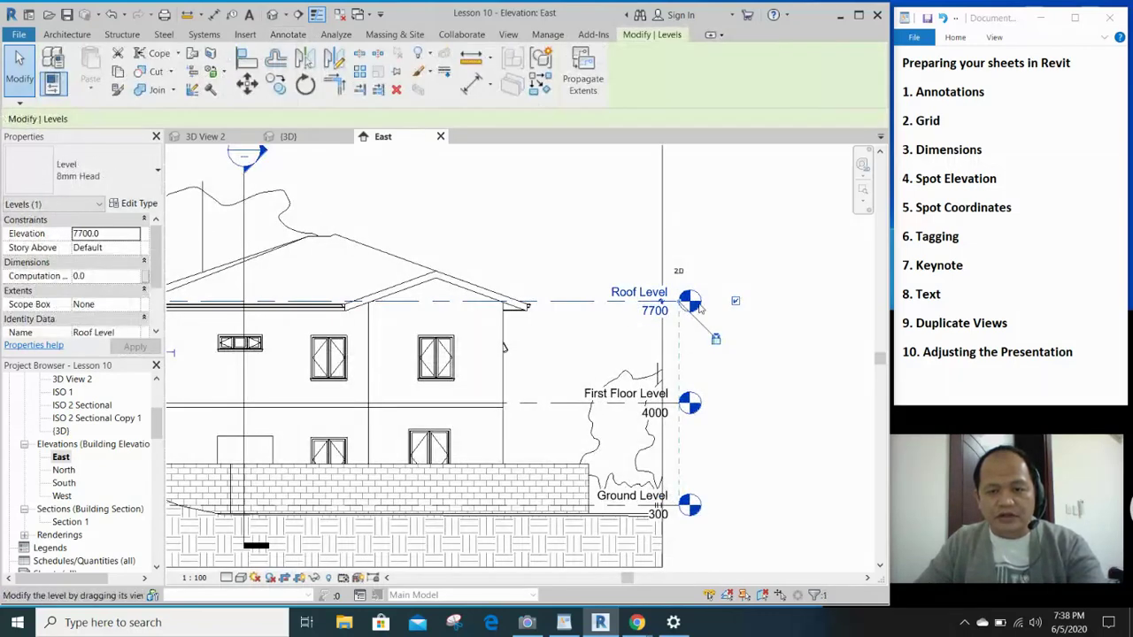
pyautogui.moveTo(699, 307); pyautogui.dragTo(802, 307)
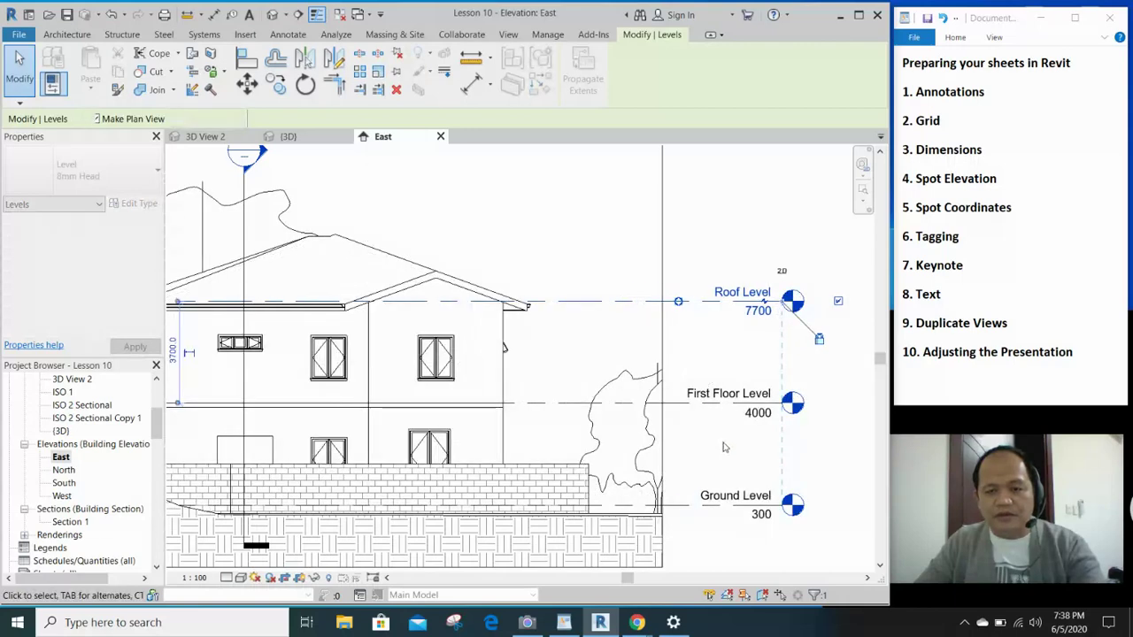
pyautogui.scroll(-5, 723, 447)
pyautogui.press('Escape')
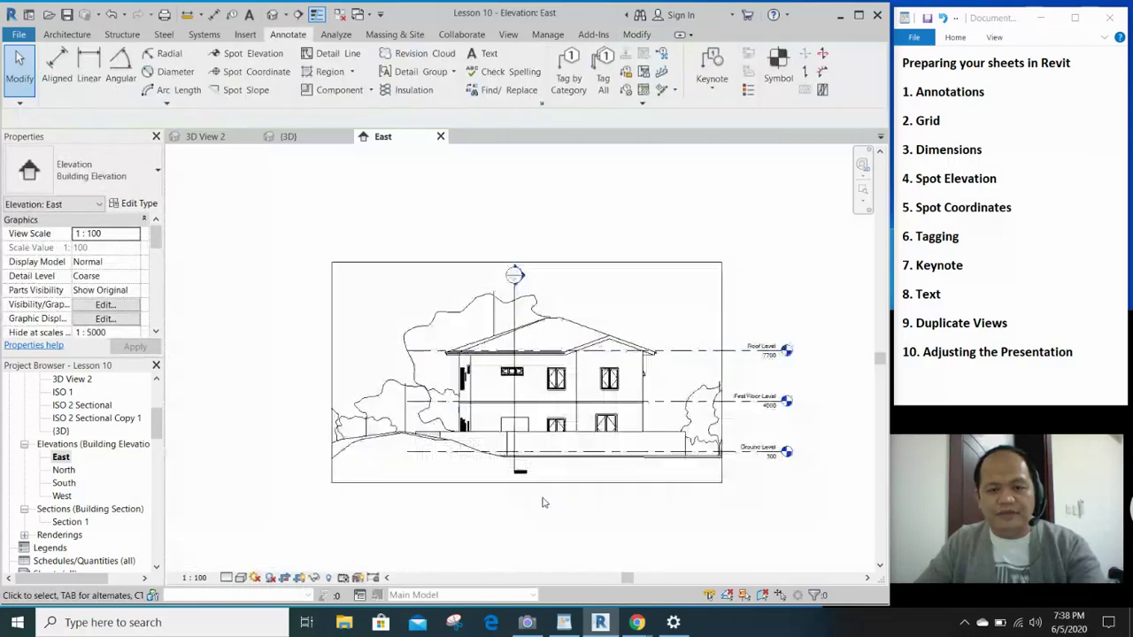
# - Hide the crop region boundary in the East elevation
pyautogui.scroll(1, 544, 502)
pyautogui.moveTo(551, 509); pyautogui.dragTo(569, 516, button='middle')
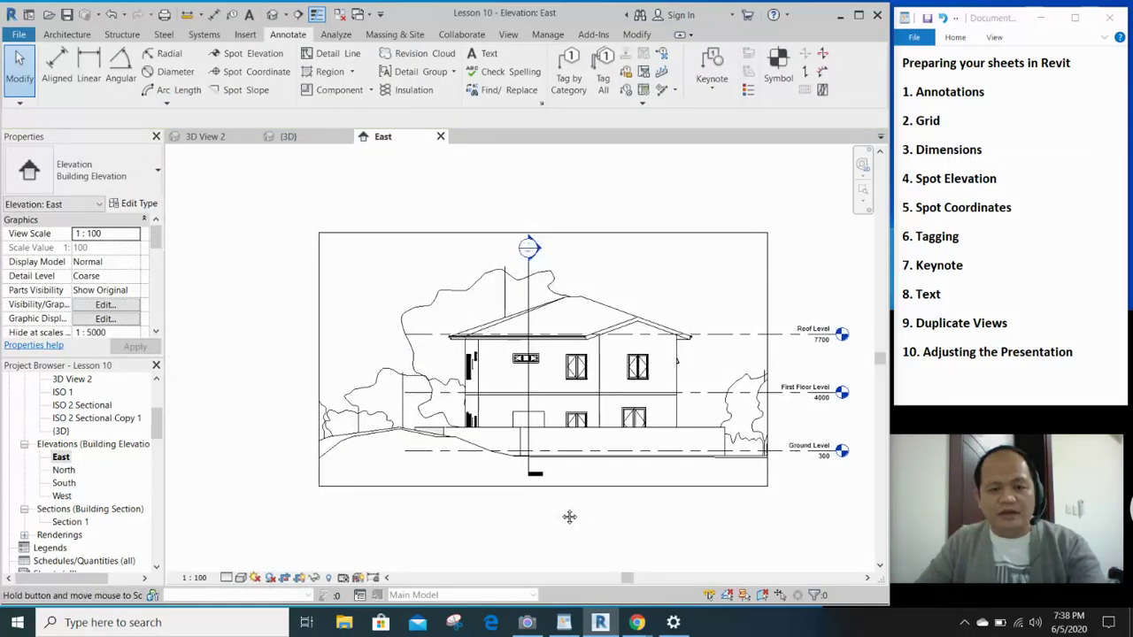
pyautogui.click(300, 578)
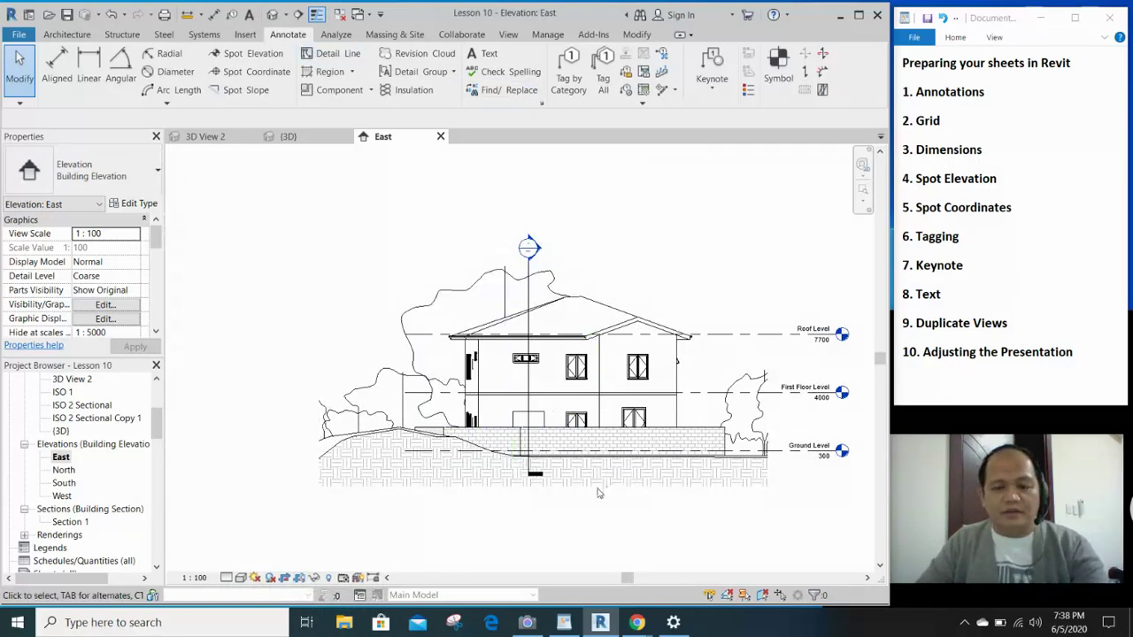
pyautogui.moveTo(586, 511); pyautogui.dragTo(557, 522, button='middle')
pyautogui.scroll(2, 531, 531)
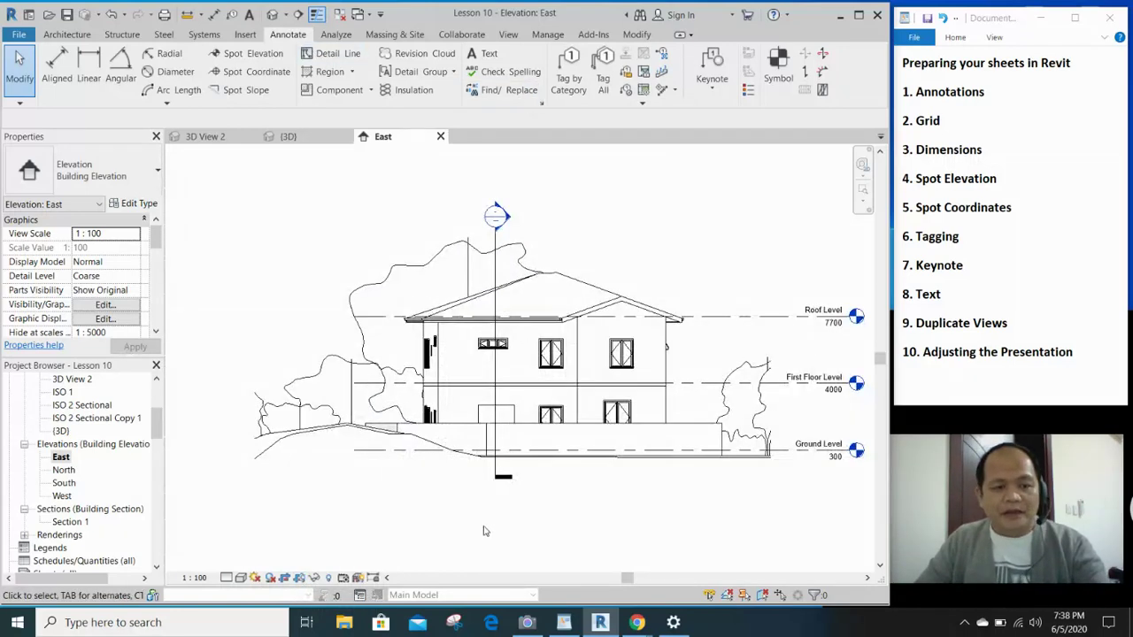
# - Open the North elevation view and show its crop region
pyautogui.doubleClick(64, 470)
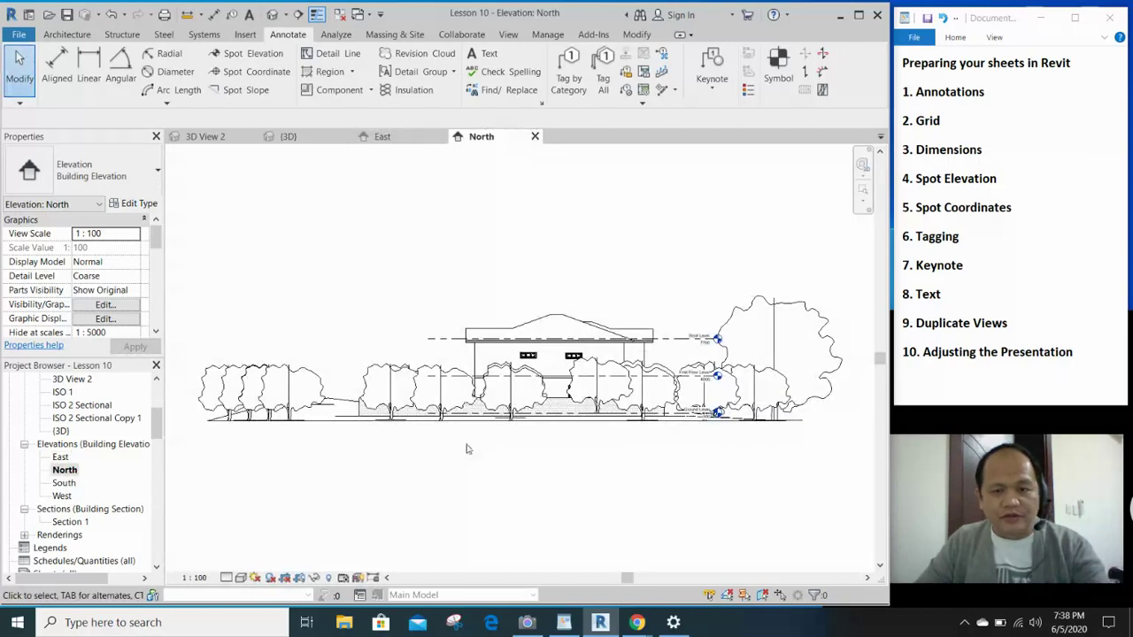
pyautogui.moveTo(573, 484)
pyautogui.mouseDown(button='middle')
pyautogui.moveTo(524, 482)
pyautogui.moveTo(643, 488)
pyautogui.mouseUp(button='middle')
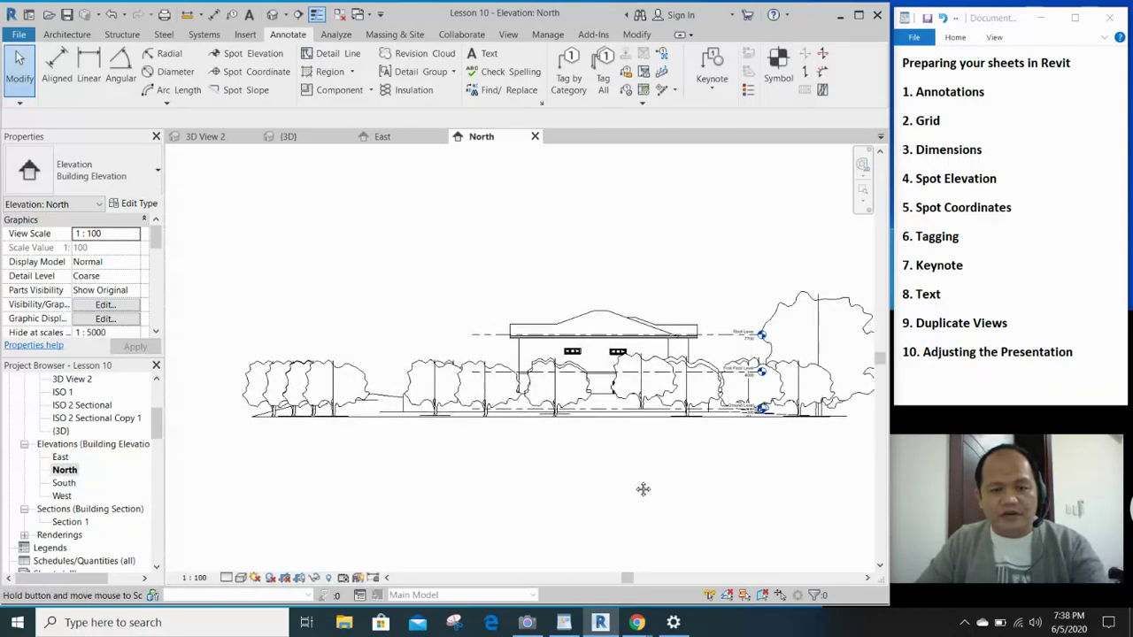
pyautogui.click(299, 579)
pyautogui.scroll(-2, 522, 458)
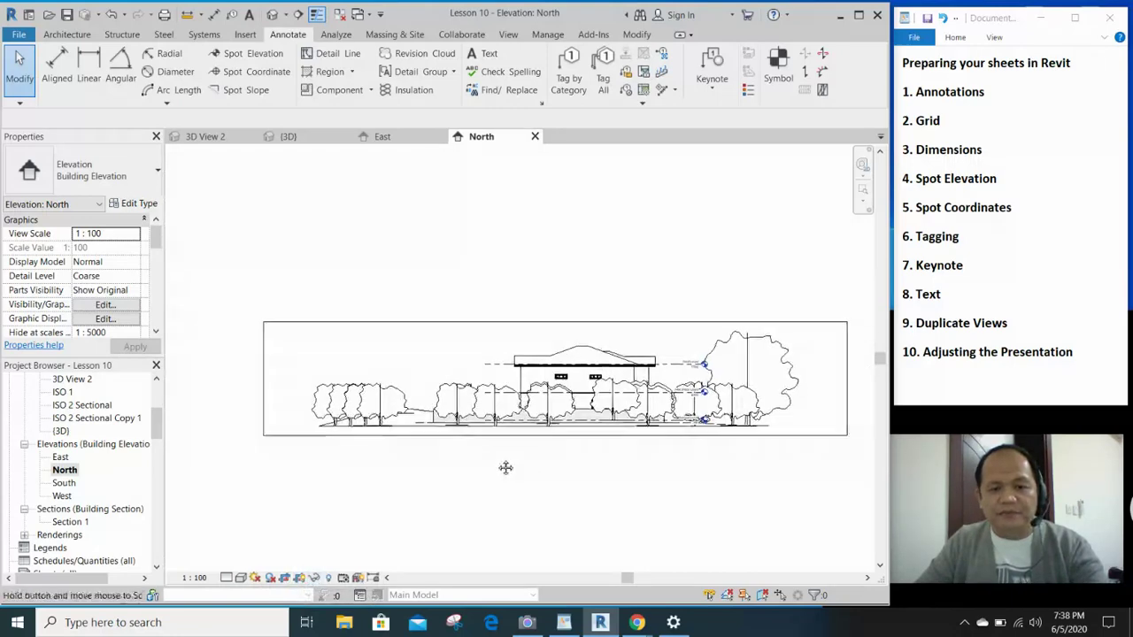
# - Pull both vertical edges of the North elevation's crop region inward to frame the house and cut off the outer trees
pyautogui.click(200, 369)
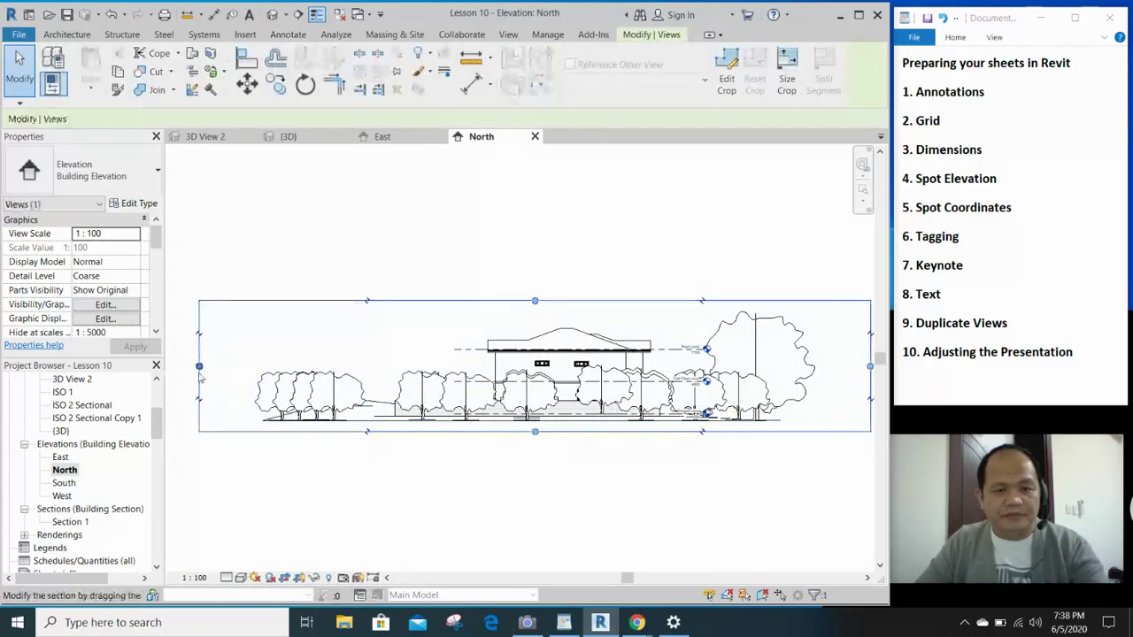
pyautogui.moveTo(385, 367); pyautogui.dragTo(455, 381)
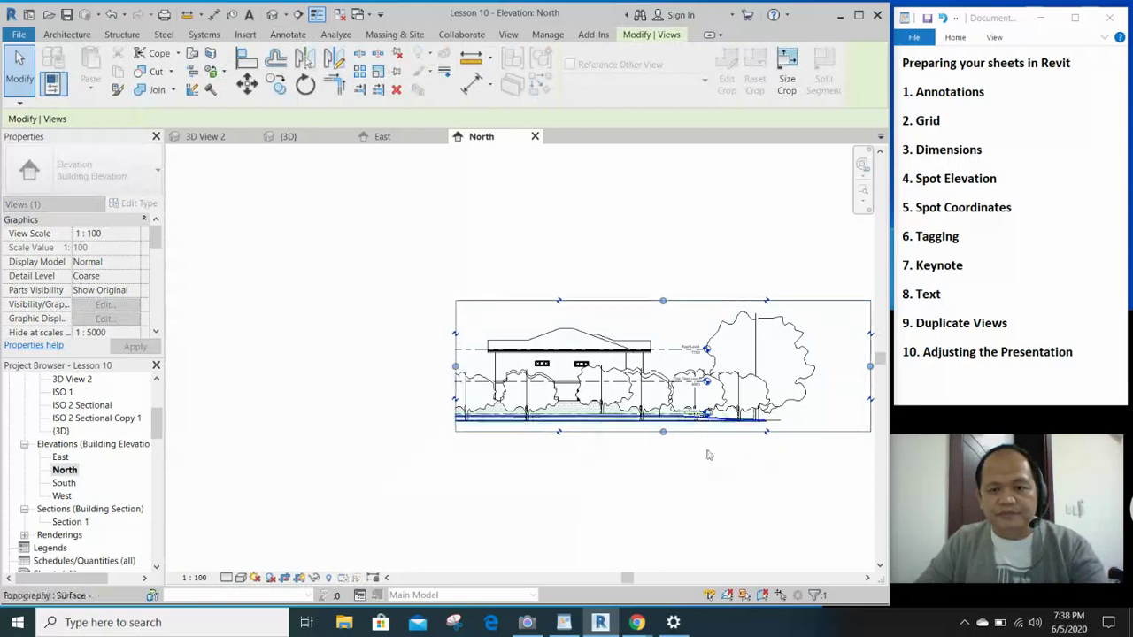
pyautogui.scroll(2, 726, 465)
pyautogui.moveTo(726, 464); pyautogui.dragTo(599, 470, button='middle')
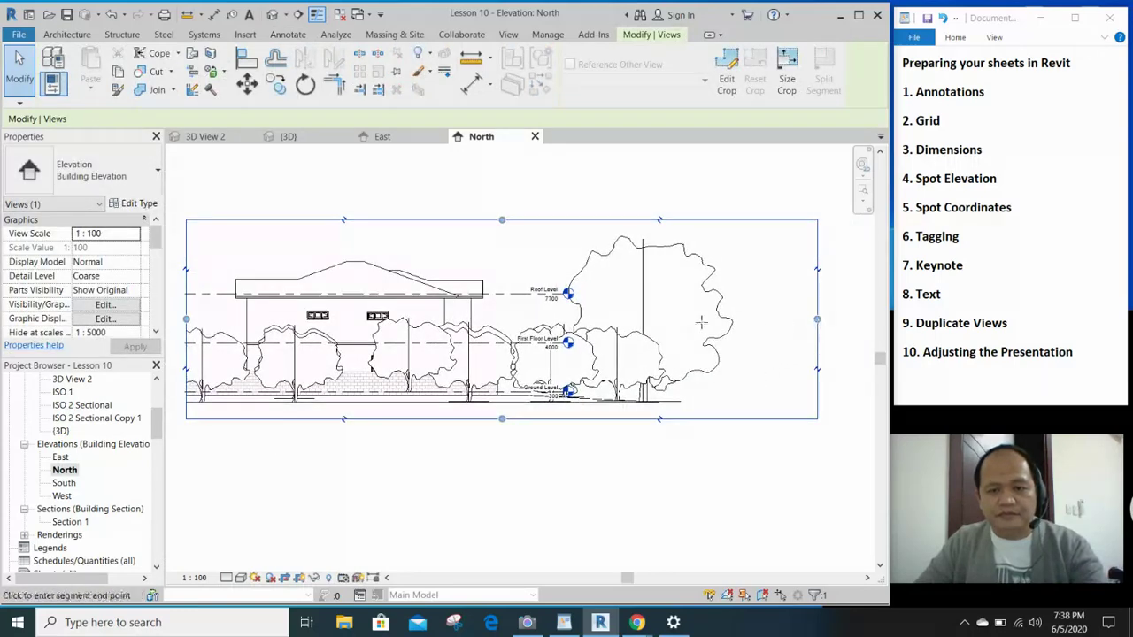
pyautogui.moveTo(584, 333); pyautogui.dragTo(542, 335)
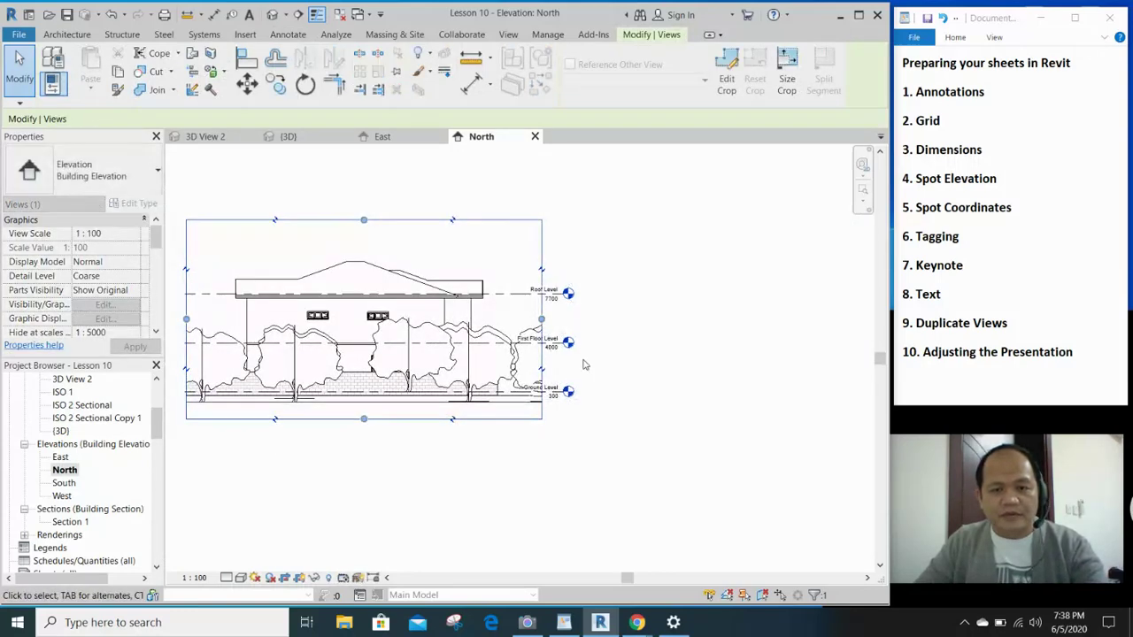
# - Extend the Roof Level line with its aligned levels so the level labels clear the North crop boundary
pyautogui.scroll(2, 537, 327)
pyautogui.click(578, 277)
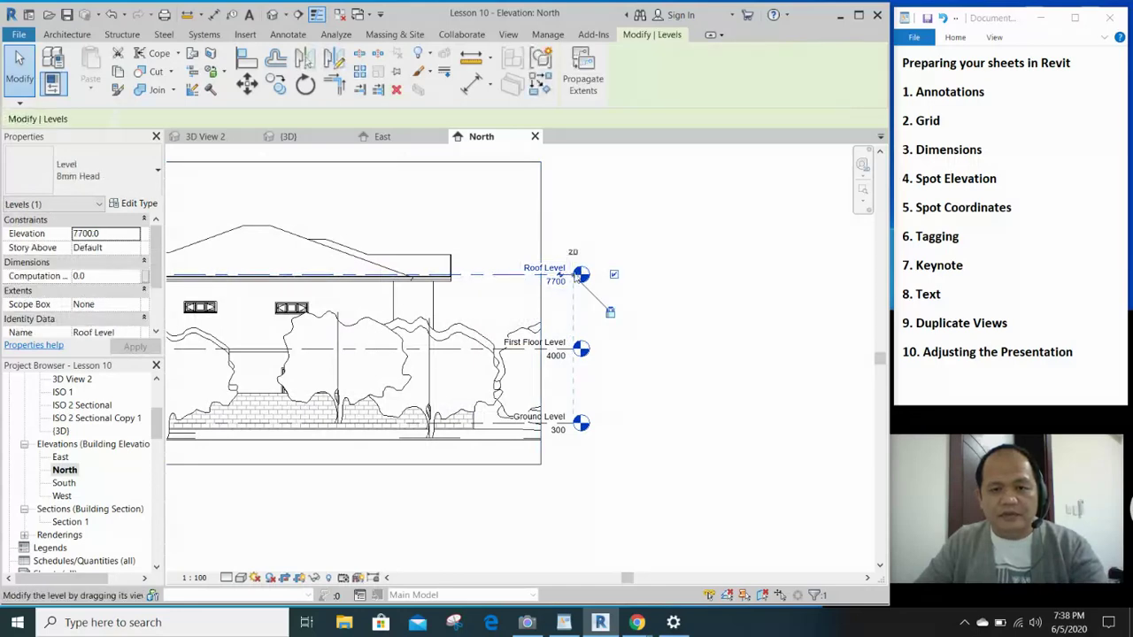
pyautogui.moveTo(573, 275); pyautogui.dragTo(662, 274)
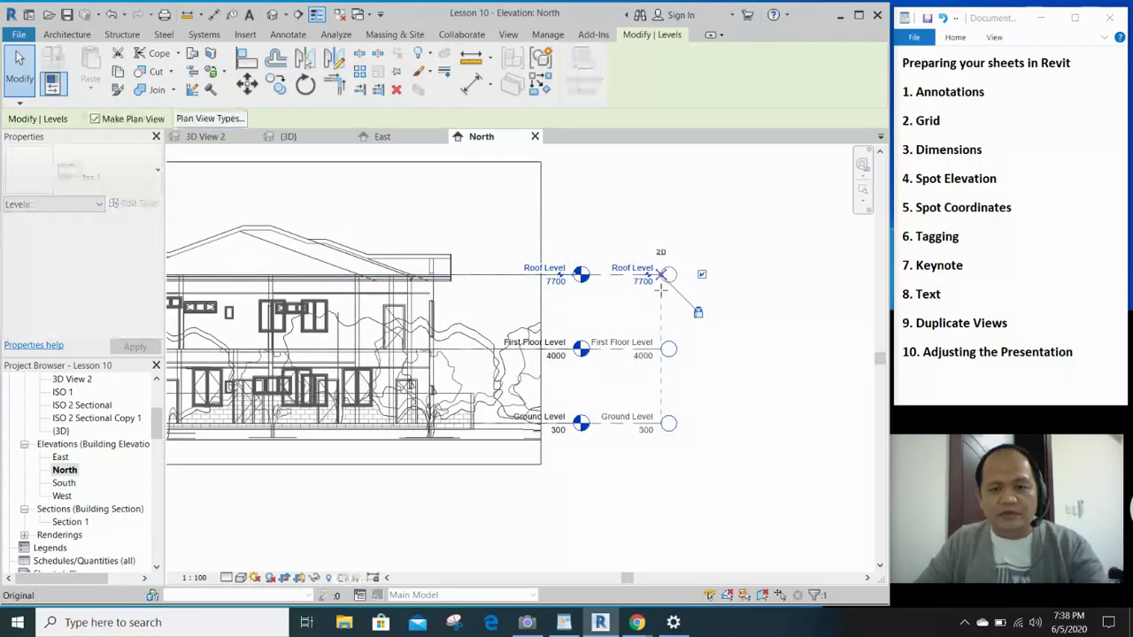
# - Hide the entire tree planting category in the North elevation
pyautogui.moveTo(667, 479)
pyautogui.mouseDown(button='middle')
pyautogui.moveTo(822, 447)
pyautogui.moveTo(612, 493)
pyautogui.moveTo(642, 499)
pyautogui.mouseUp(button='middle')
pyautogui.scroll(-1, 663, 455)
pyautogui.press('Escape')
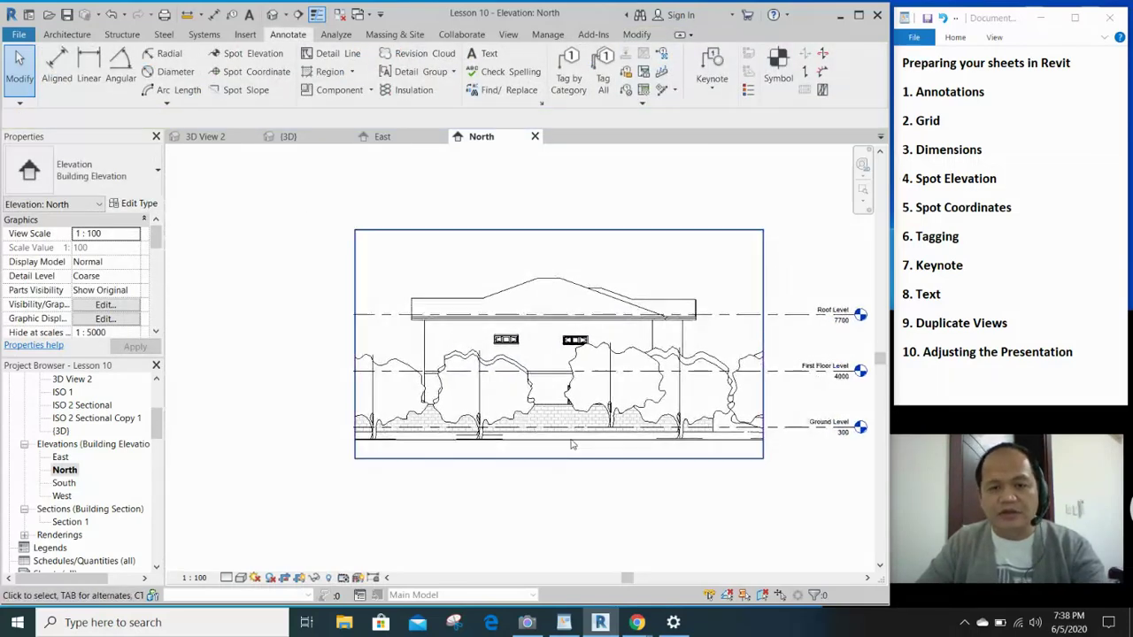
pyautogui.rightClick(602, 352)
pyautogui.moveTo(685, 129)
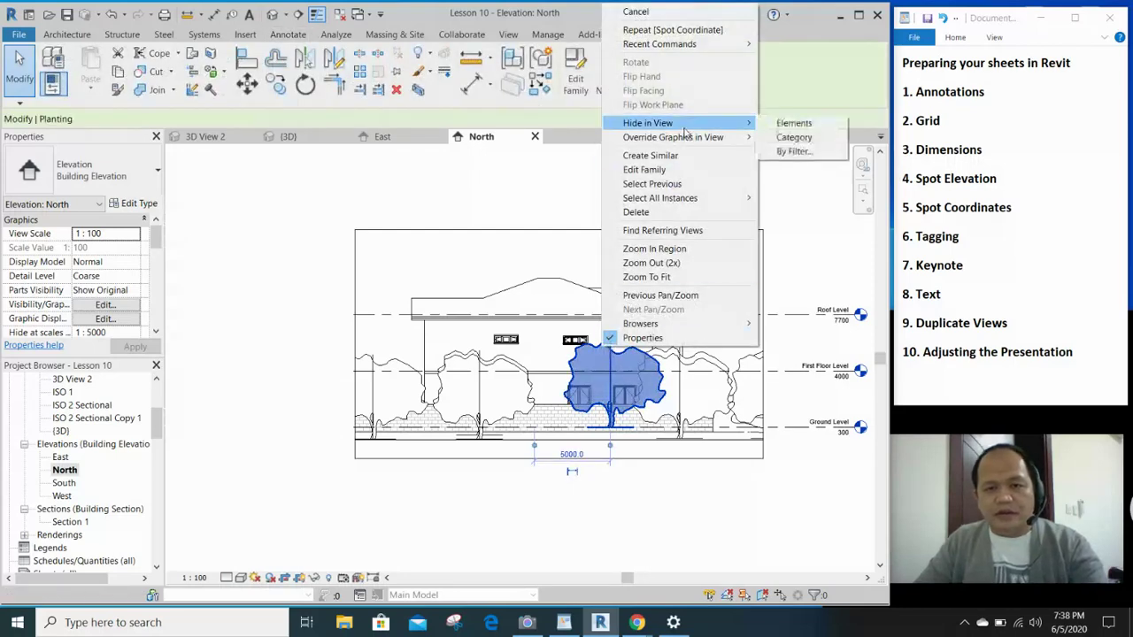
pyautogui.click(794, 137)
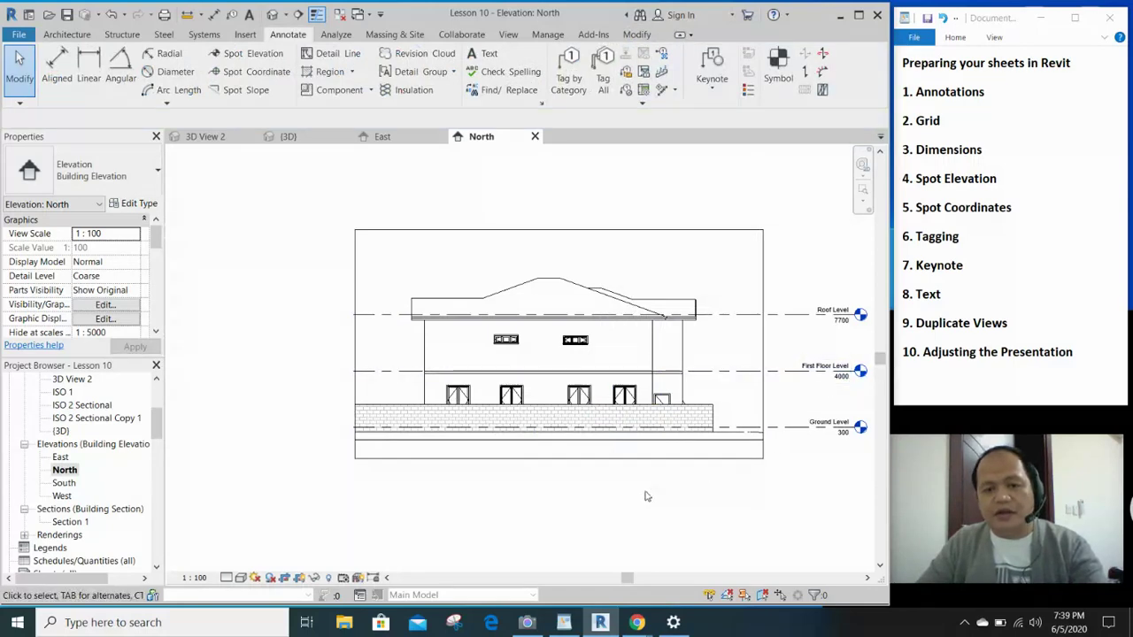
# - Hide the masonry boundary wall in front of the house as an element and hide the North elevation's crop region boundary
pyautogui.scroll(2, 619, 501)
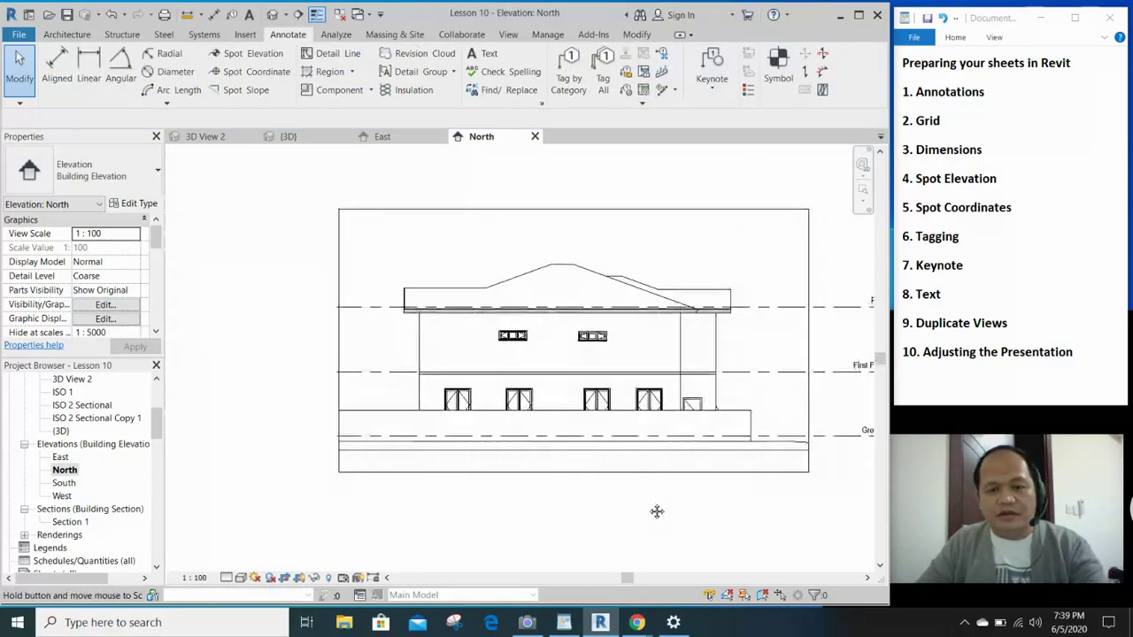
pyautogui.click(646, 421)
pyautogui.rightClick(645, 425)
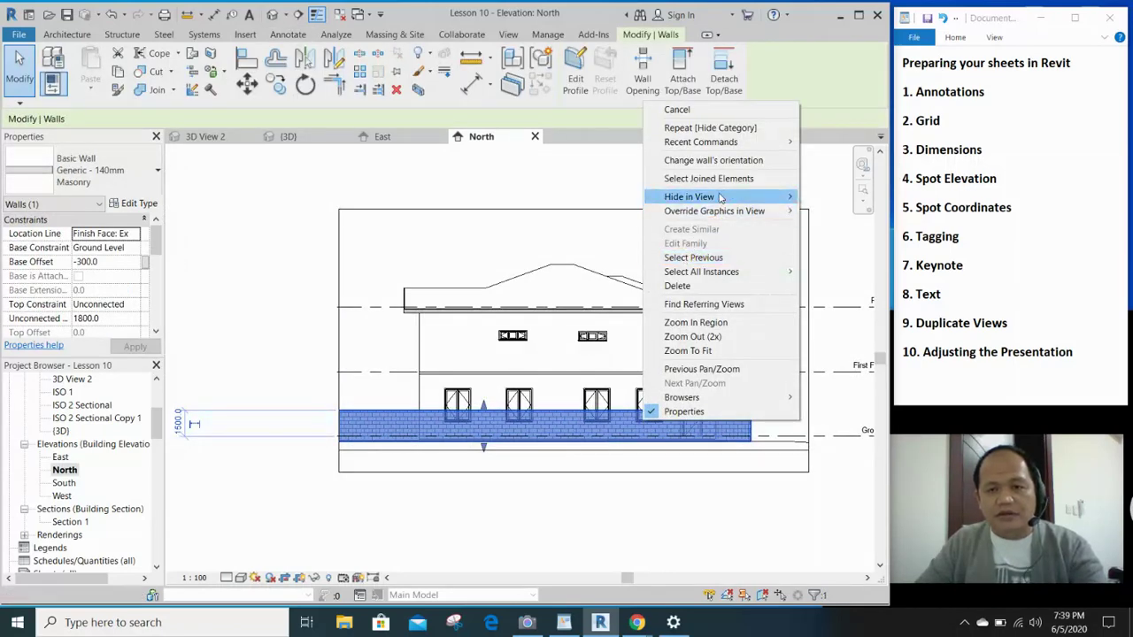
pyautogui.moveTo(719, 197)
pyautogui.click(827, 200)
pyautogui.moveTo(677, 506); pyautogui.dragTo(688, 504, button='middle')
pyautogui.scroll(-4, 610, 516)
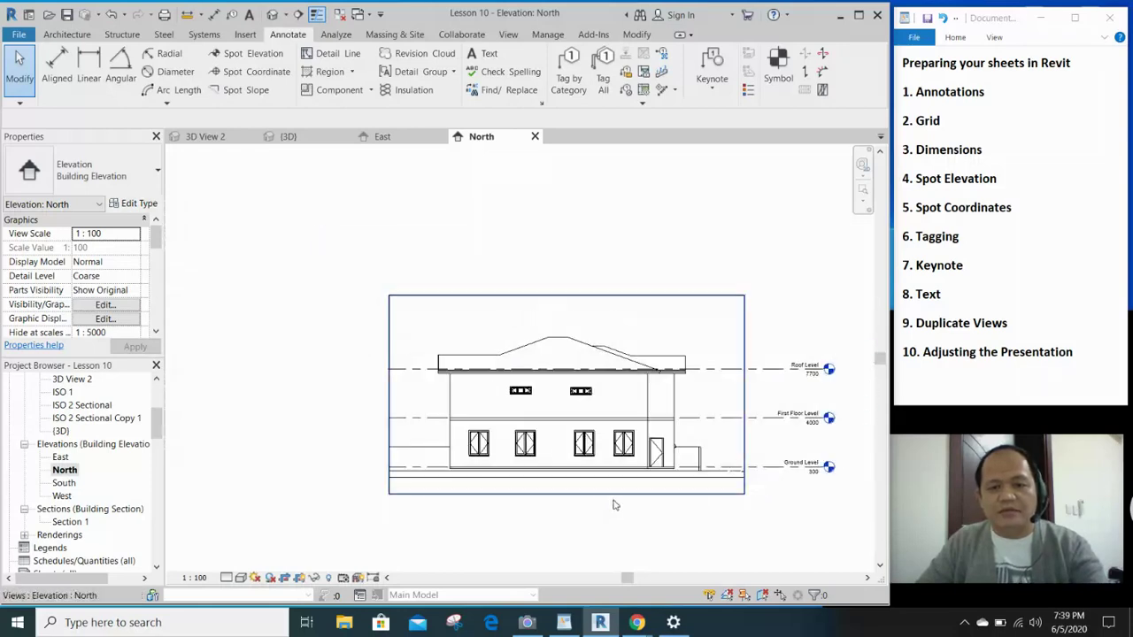
pyautogui.click(299, 578)
pyautogui.moveTo(372, 514); pyautogui.dragTo(382, 511, button='middle')
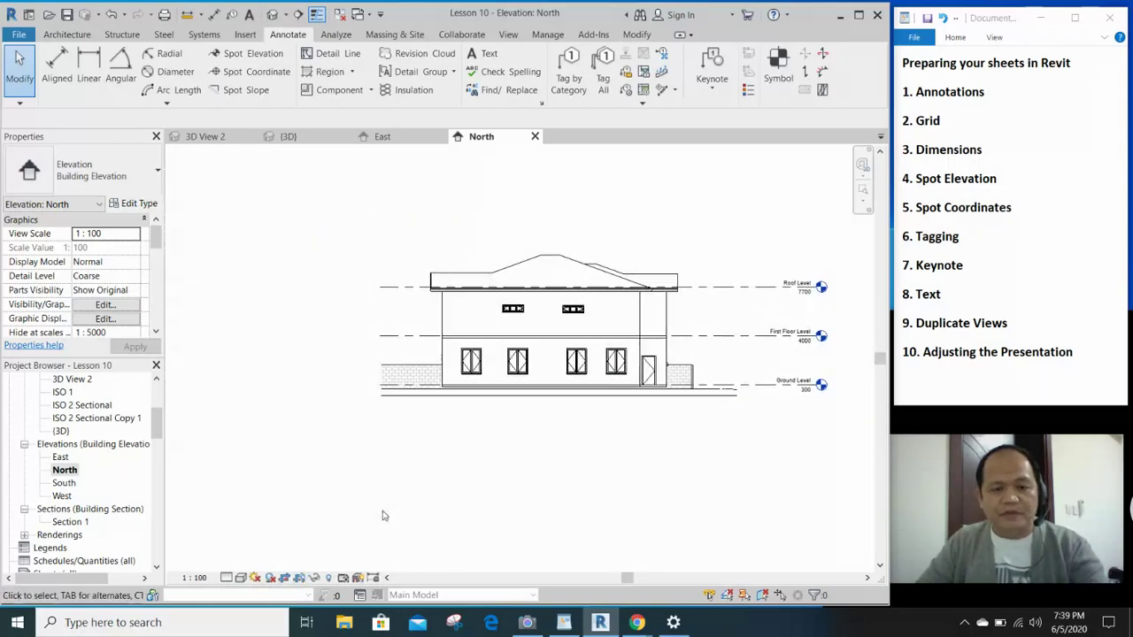
# - Open the East elevation and hide only the long masonry boundary wall in front of the house
pyautogui.doubleClick(60, 457)
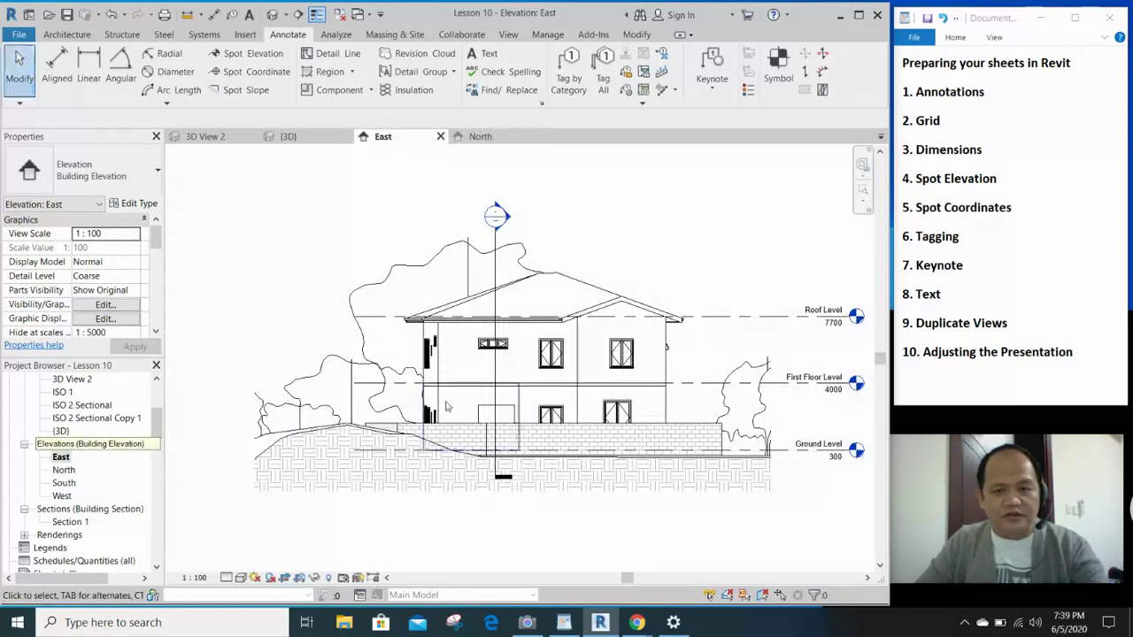
pyautogui.moveTo(457, 509); pyautogui.dragTo(446, 500, button='middle')
pyautogui.moveTo(531, 491); pyautogui.dragTo(519, 483, button='middle')
pyautogui.click(567, 429)
pyautogui.rightClick(568, 427)
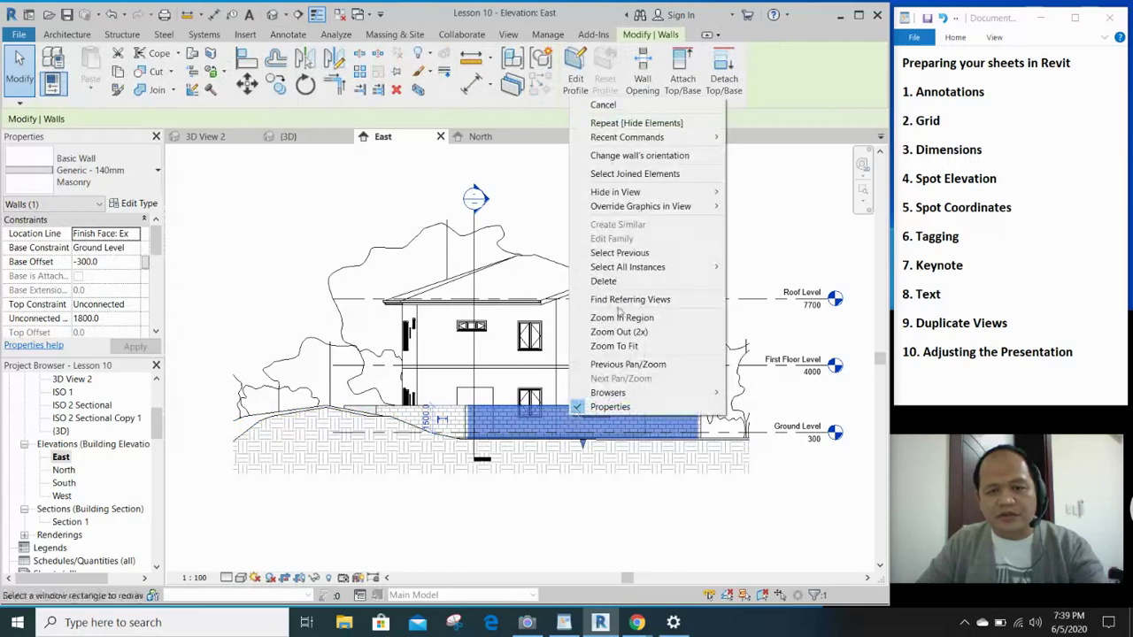
pyautogui.moveTo(638, 191)
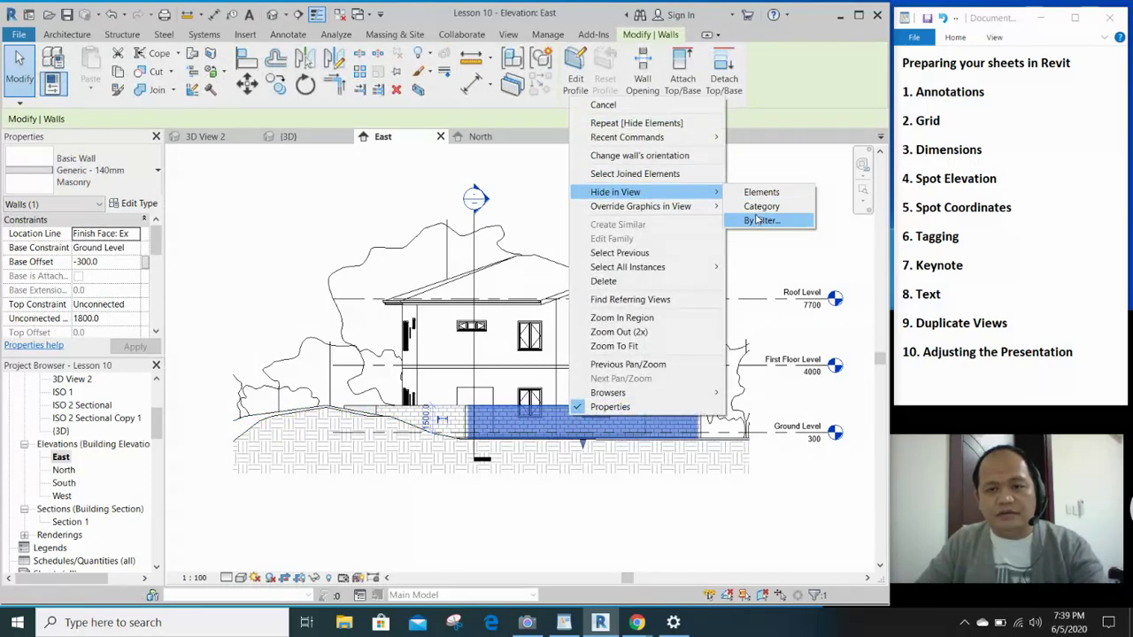
pyautogui.click(757, 225)
pyautogui.click(574, 508)
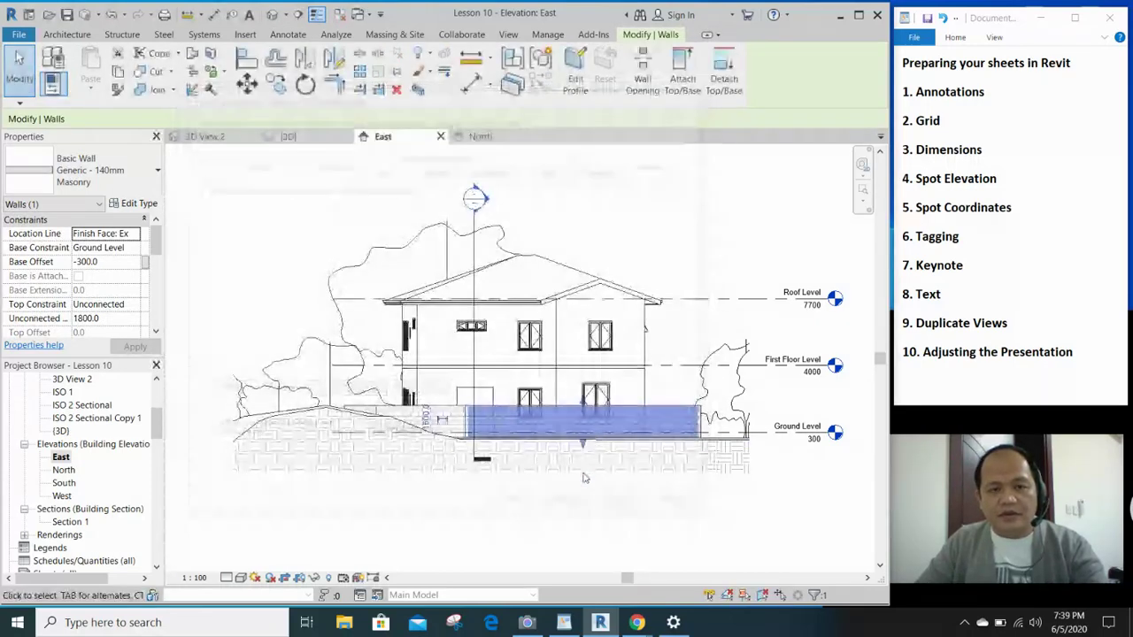
pyautogui.rightClick(621, 415)
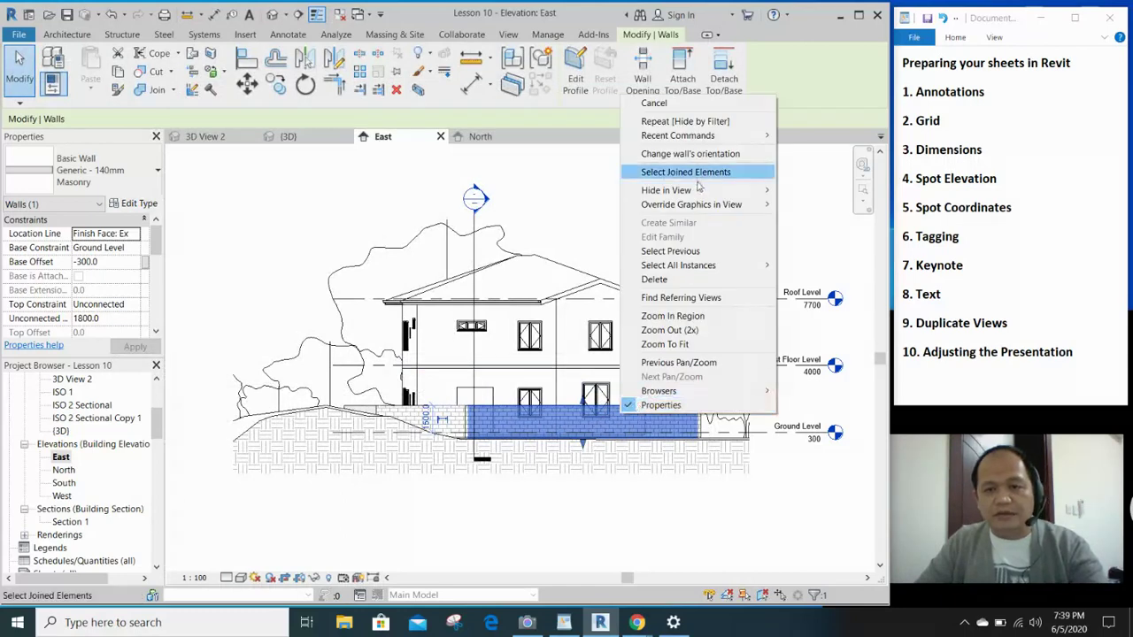
pyautogui.moveTo(699, 190)
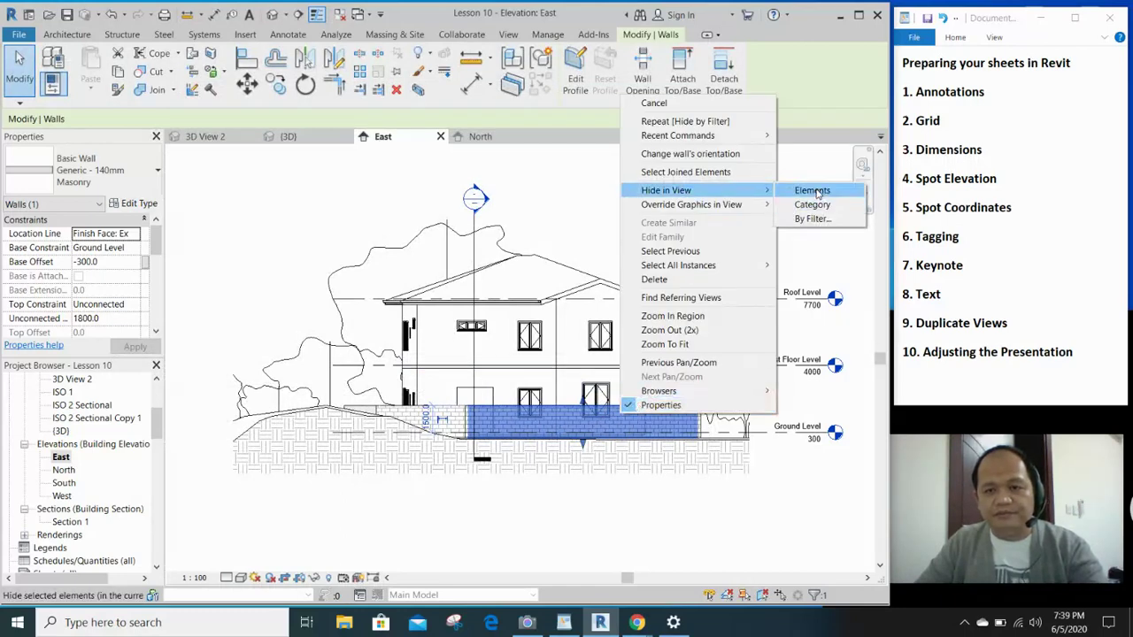
pyautogui.click(812, 190)
# - Hide the sloping-ground boundary wall segment and the narrow wall beside it as elements in the East elevation
pyautogui.click(442, 419)
pyautogui.rightClick(443, 419)
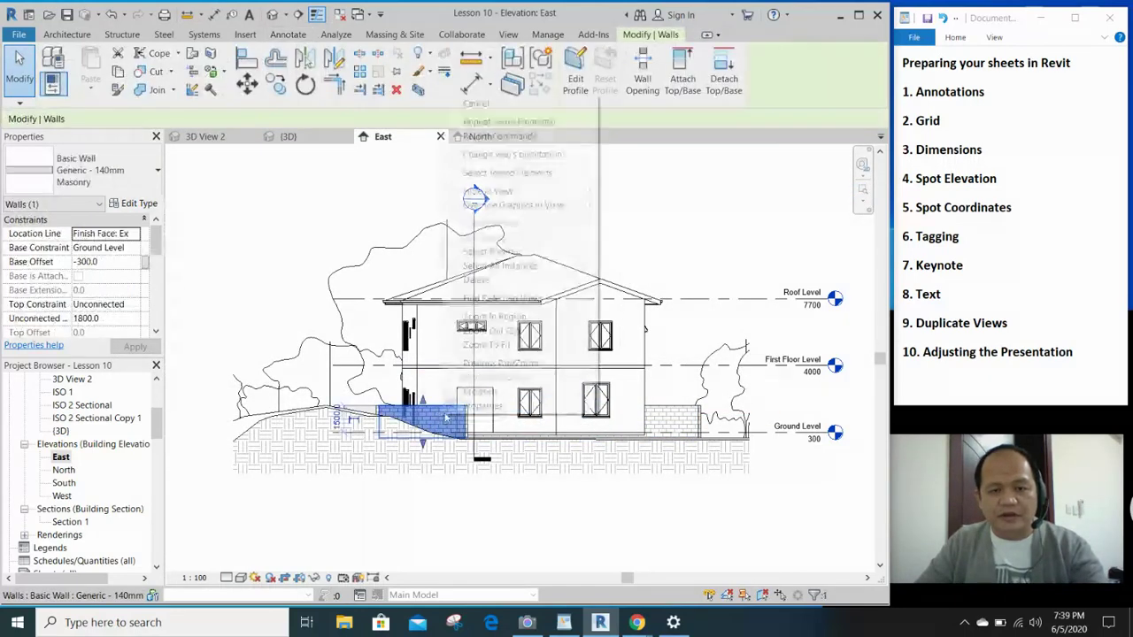
pyautogui.moveTo(586, 197)
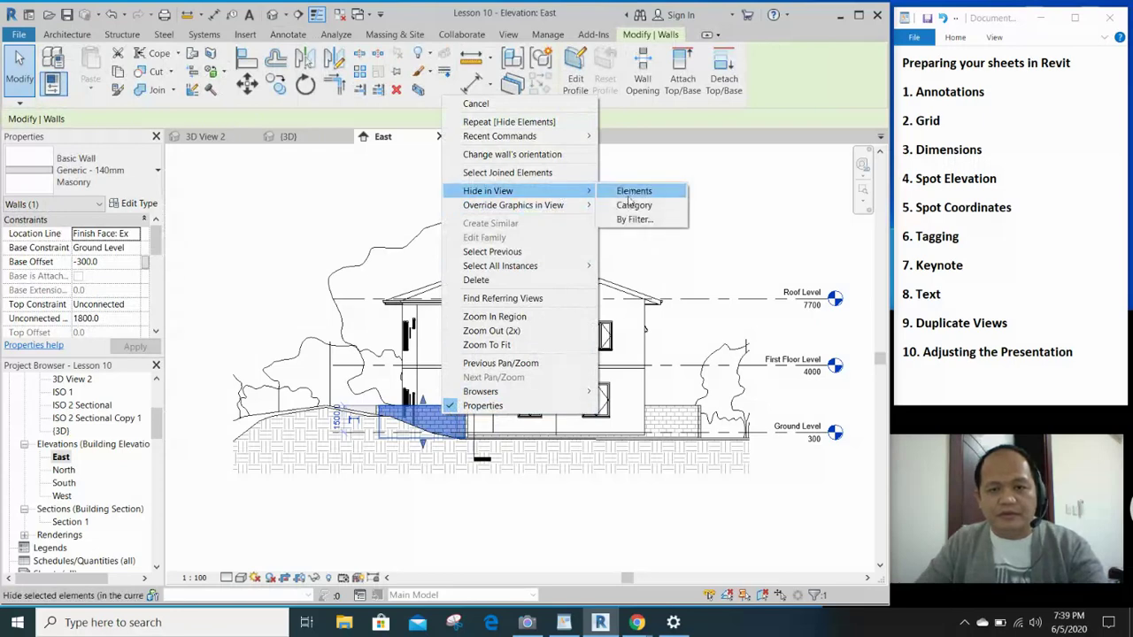
pyautogui.click(633, 192)
pyautogui.rightClick(467, 429)
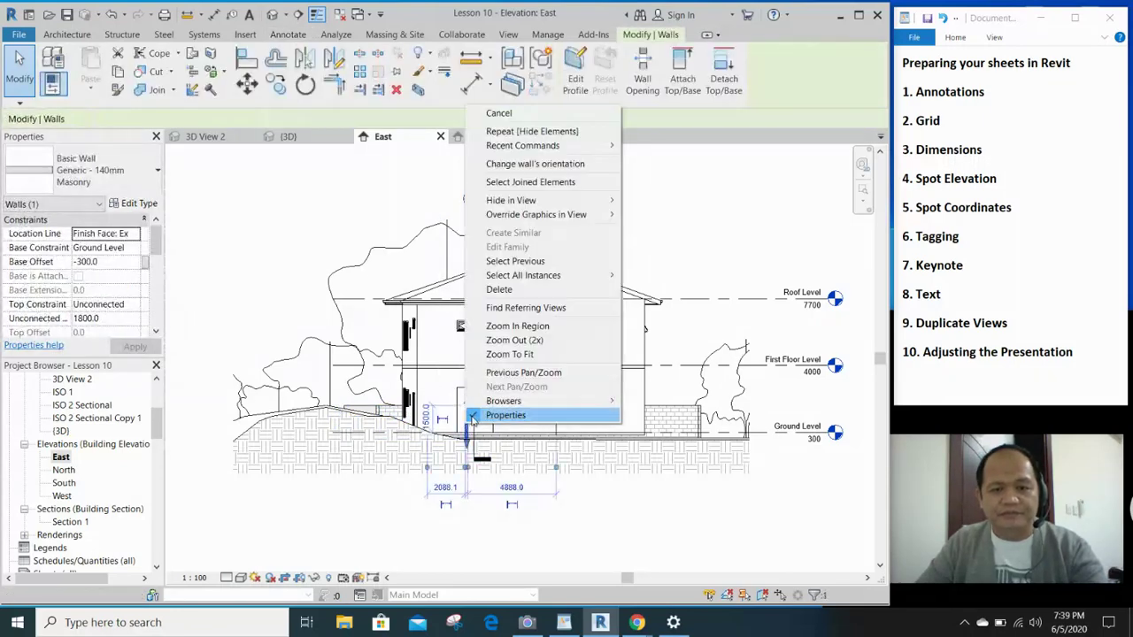
pyautogui.moveTo(590, 206)
pyautogui.click(654, 200)
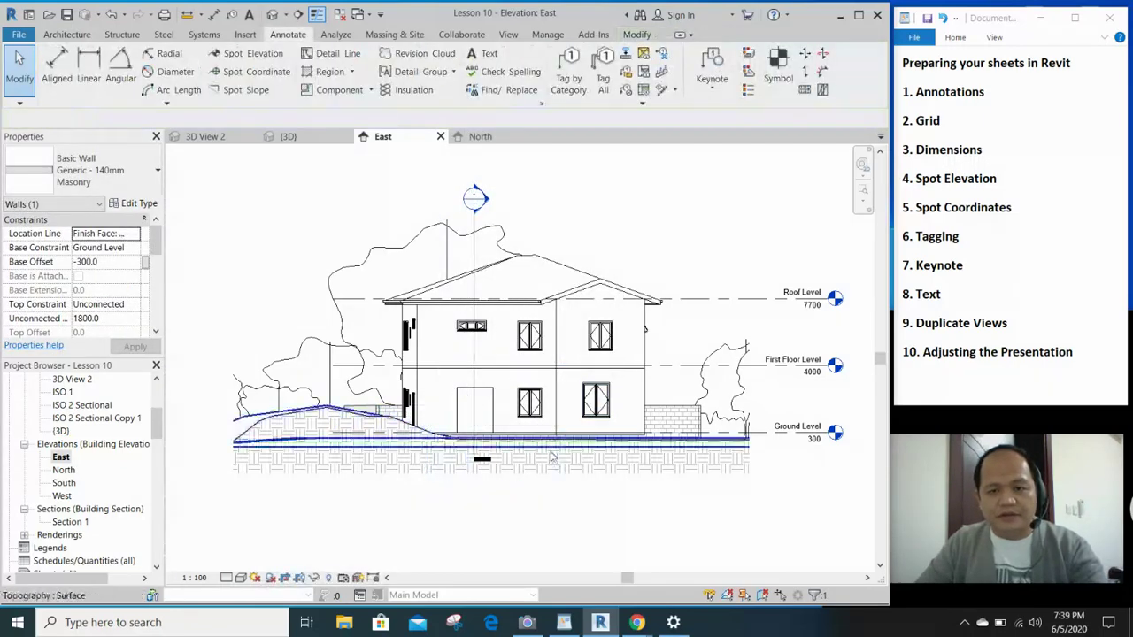
pyautogui.moveTo(577, 506)
pyautogui.mouseDown(button='middle')
pyautogui.moveTo(582, 478)
pyautogui.moveTo(540, 503)
pyautogui.moveTo(565, 519)
pyautogui.mouseUp(button='middle')
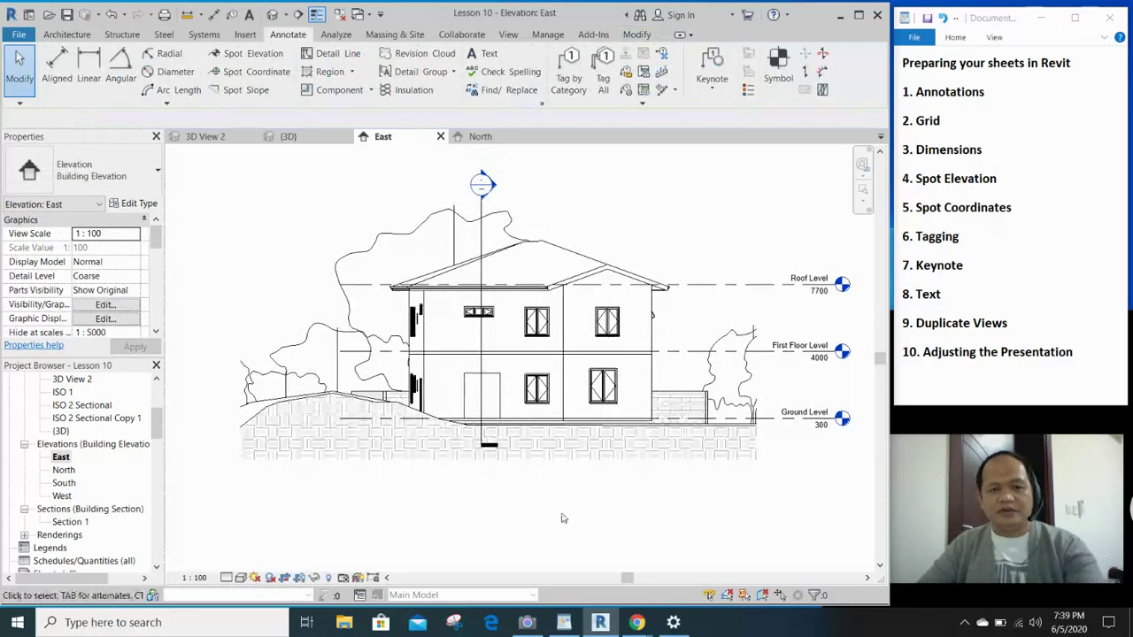
# - Open the South elevation view and show its crop region
pyautogui.doubleClick(69, 484)
pyautogui.scroll(1, 470, 453)
pyautogui.scroll(-1, 471, 471)
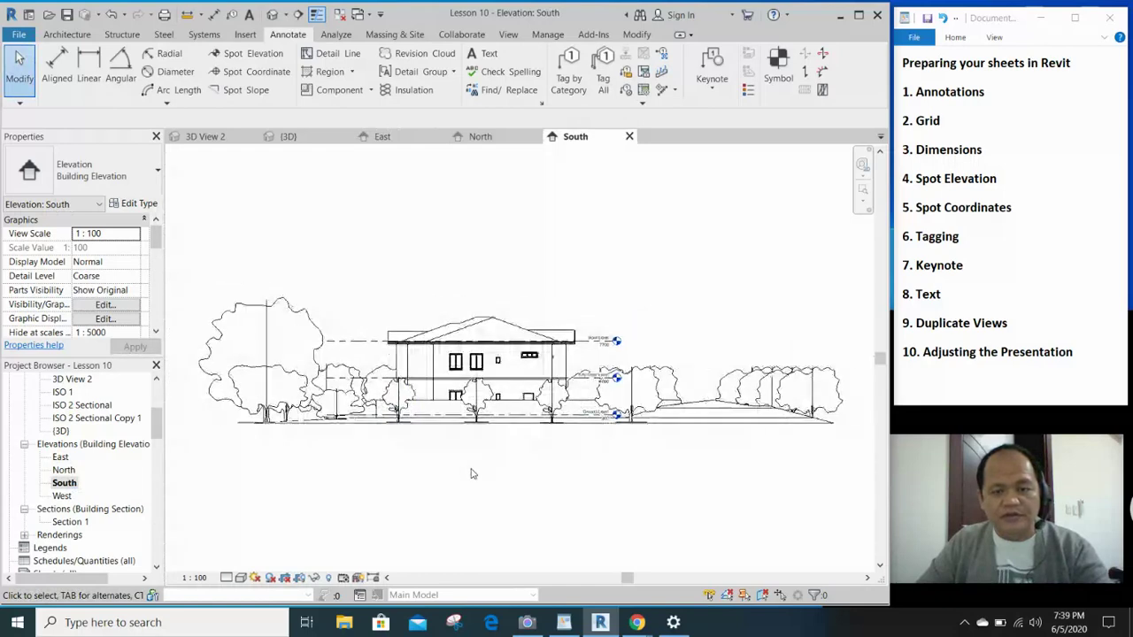
pyautogui.moveTo(472, 473); pyautogui.dragTo(473, 457, button='middle')
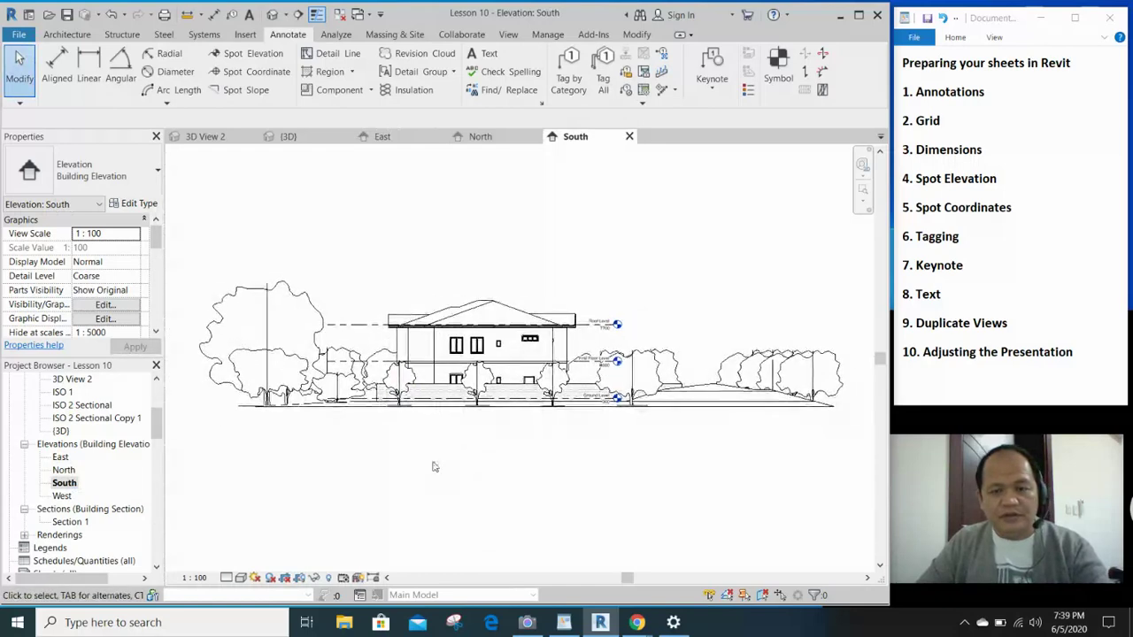
pyautogui.click(297, 580)
# - Pull both vertical edges of the South elevation's crop region inward to frame the house and cut off the outer trees
pyautogui.scroll(-2, 288, 311)
pyautogui.click(315, 287)
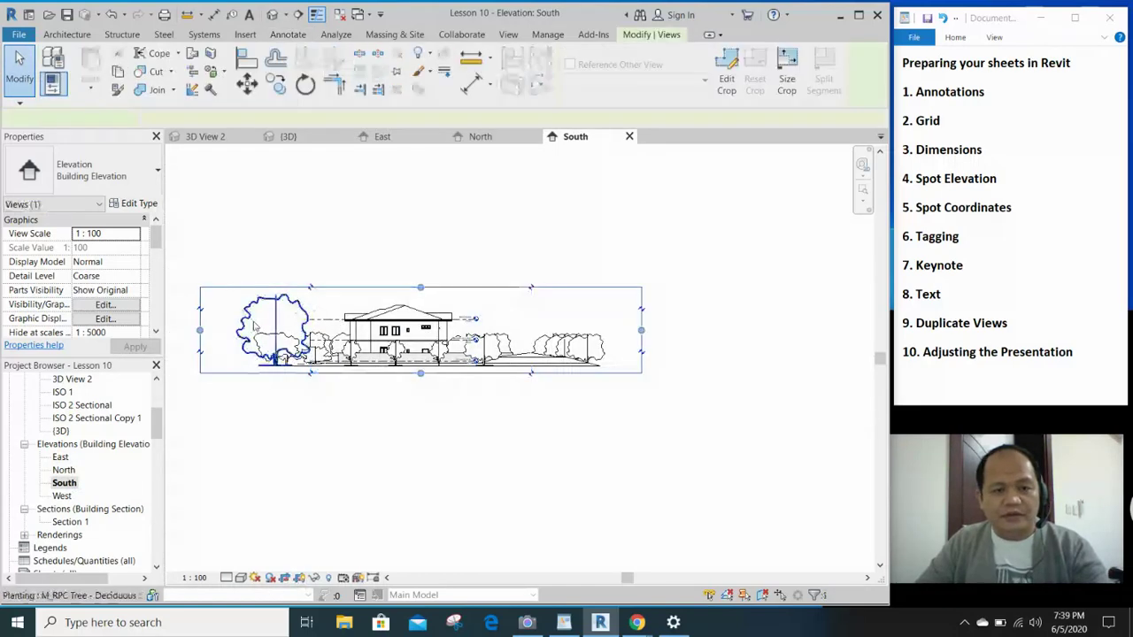
pyautogui.moveTo(199, 331); pyautogui.dragTo(312, 330)
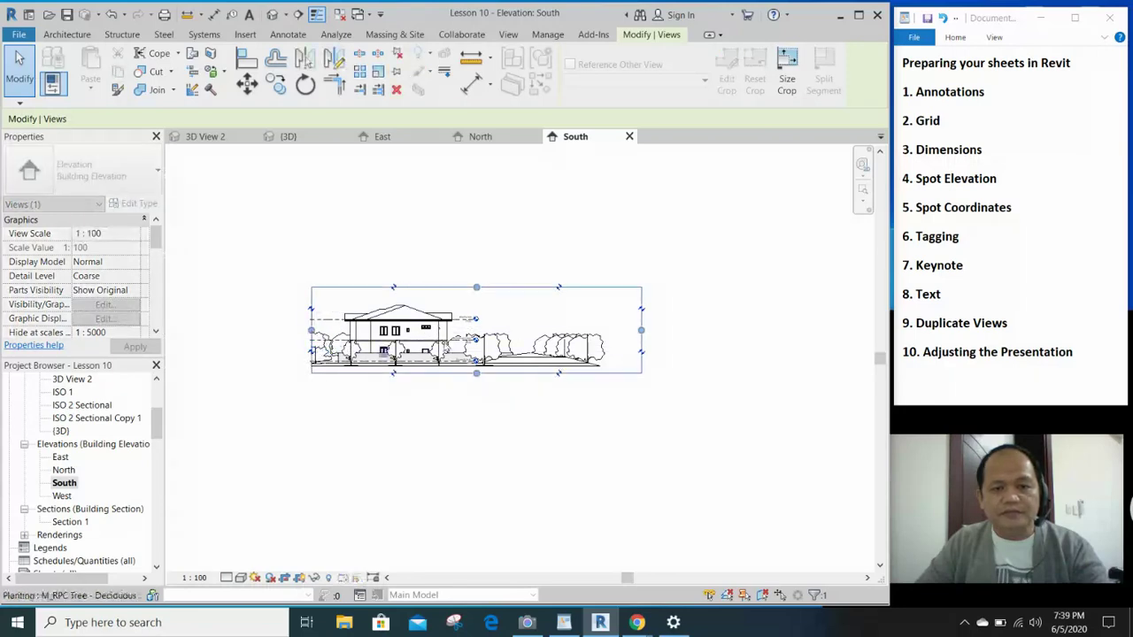
pyautogui.moveTo(642, 331); pyautogui.dragTo(502, 352)
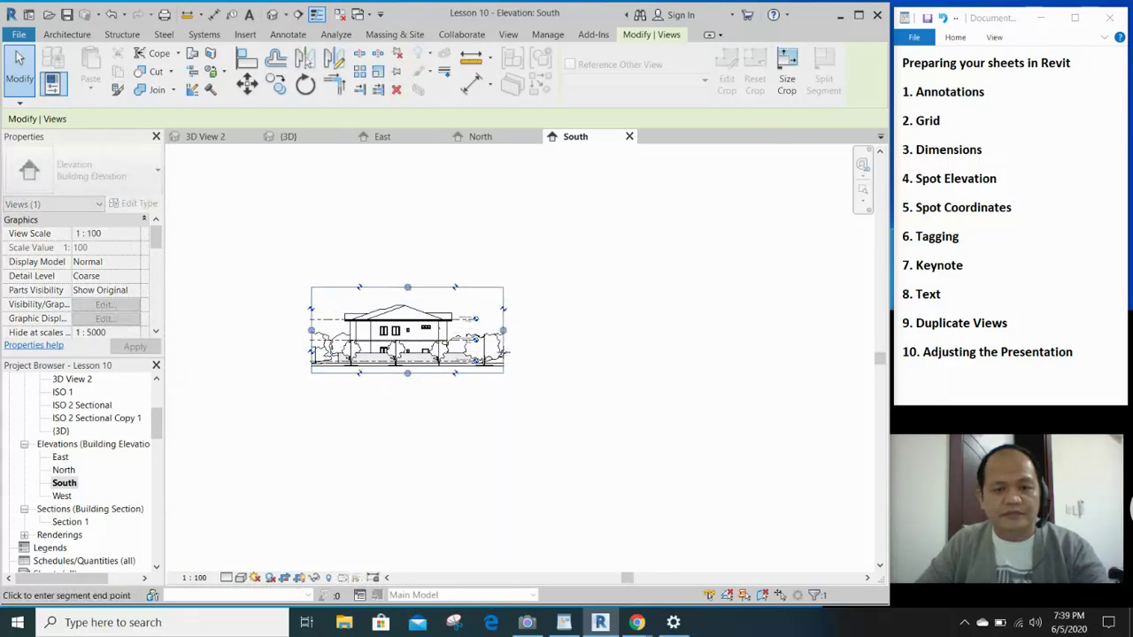
pyautogui.click(466, 399)
# - Extend the Roof Level line with its aligned levels so the level heads sit outside the South crop boundary
pyautogui.scroll(6, 487, 428)
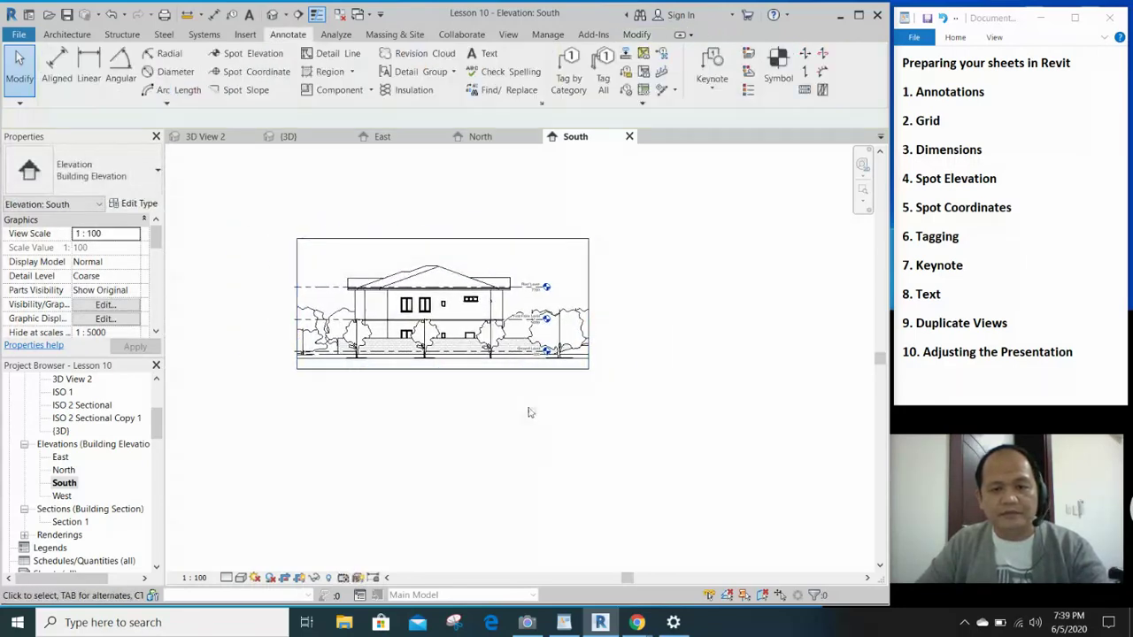
pyautogui.click(564, 264)
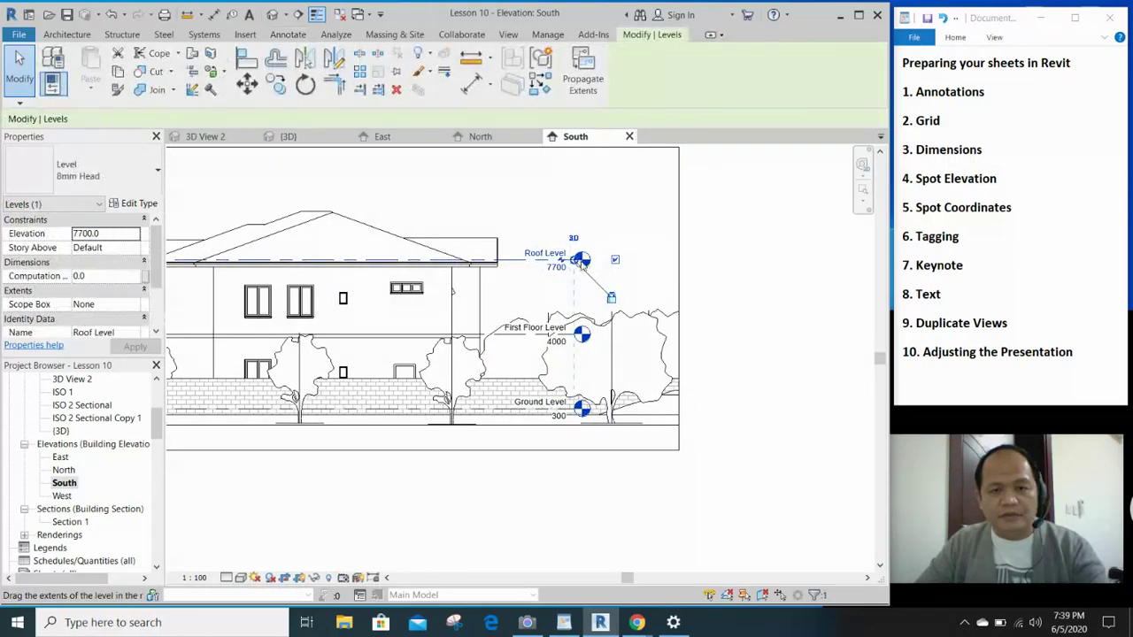
pyautogui.moveTo(735, 280); pyautogui.dragTo(735, 270)
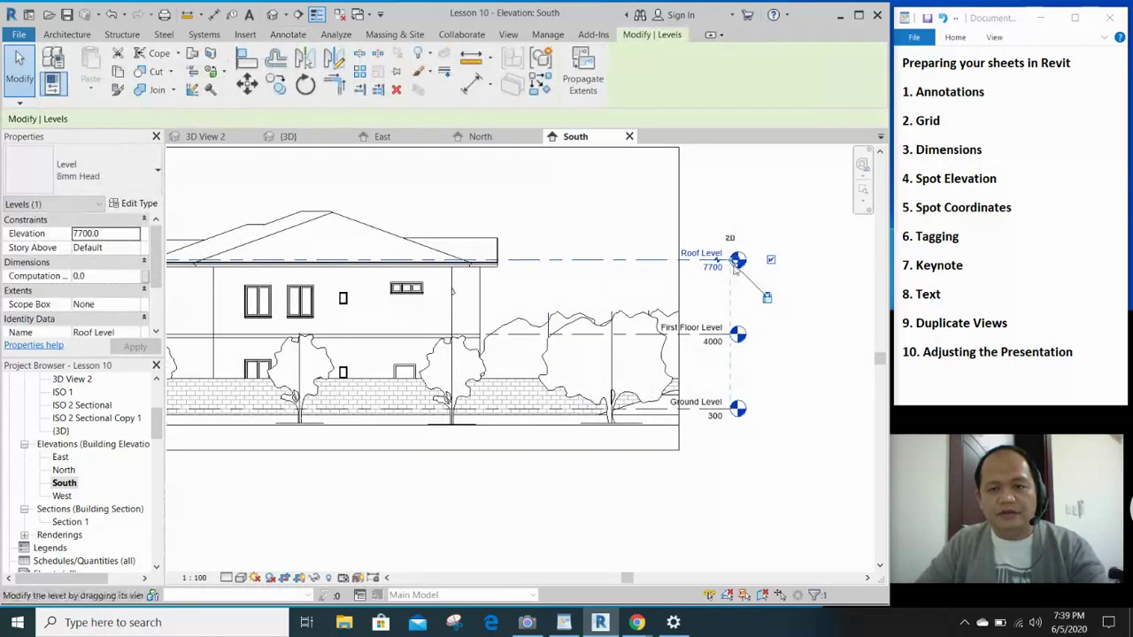
# - Pull the South crop edge beside the level heads closer to the house and extend the aligned level lines until their labels clear it
pyautogui.click(679, 294)
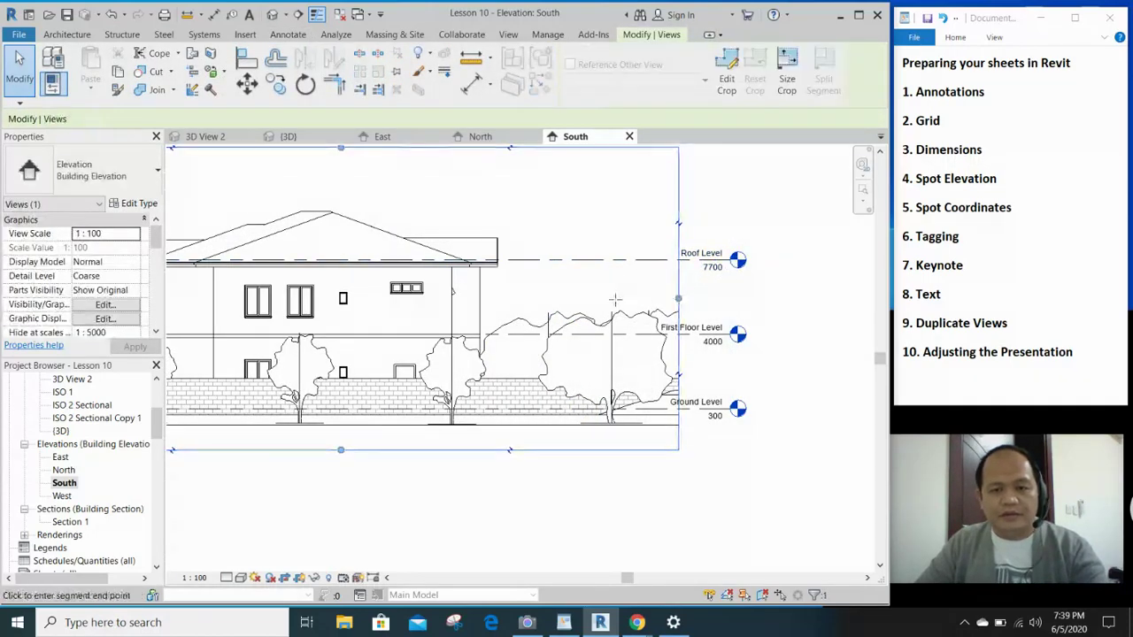
pyautogui.moveTo(679, 299); pyautogui.dragTo(614, 300)
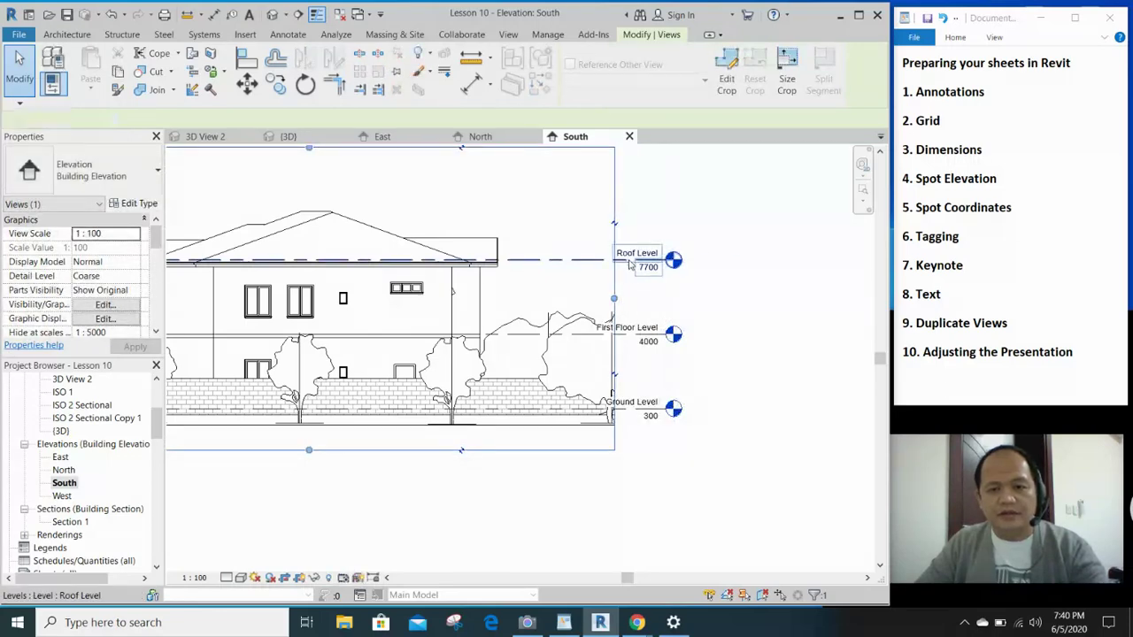
pyautogui.click(660, 259)
pyautogui.moveTo(669, 264); pyautogui.dragTo(735, 262)
pyautogui.click(682, 477)
pyautogui.moveTo(530, 493); pyautogui.dragTo(667, 471, button='middle')
pyautogui.scroll(-1, 666, 471)
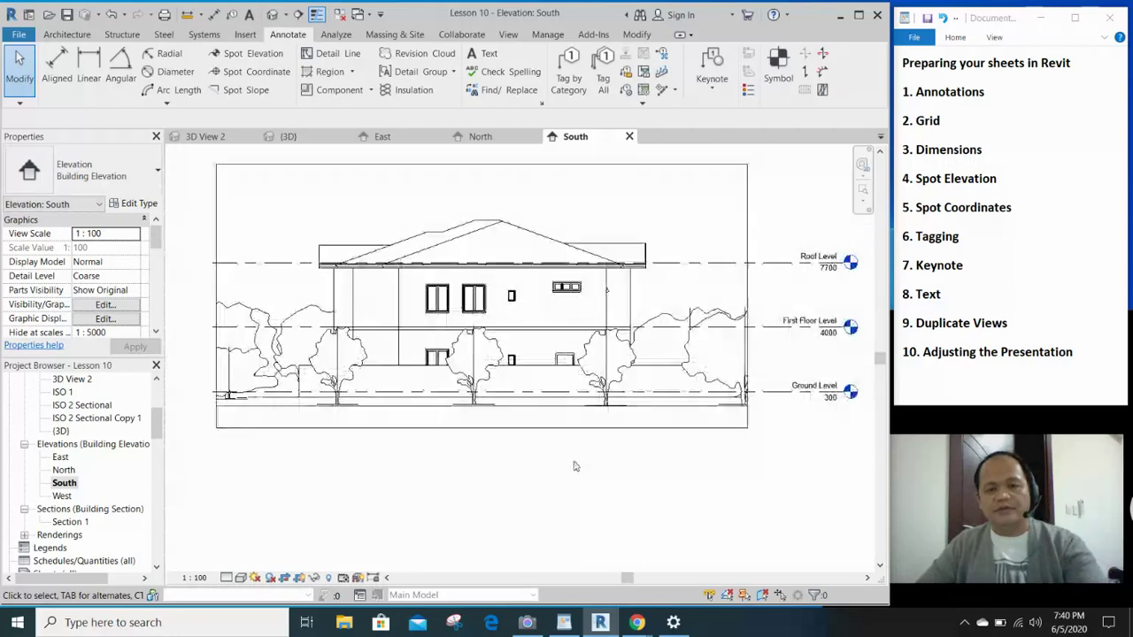
# - Hide the masonry boundary wall in front of the house as an element in the South elevation
pyautogui.rightClick(526, 382)
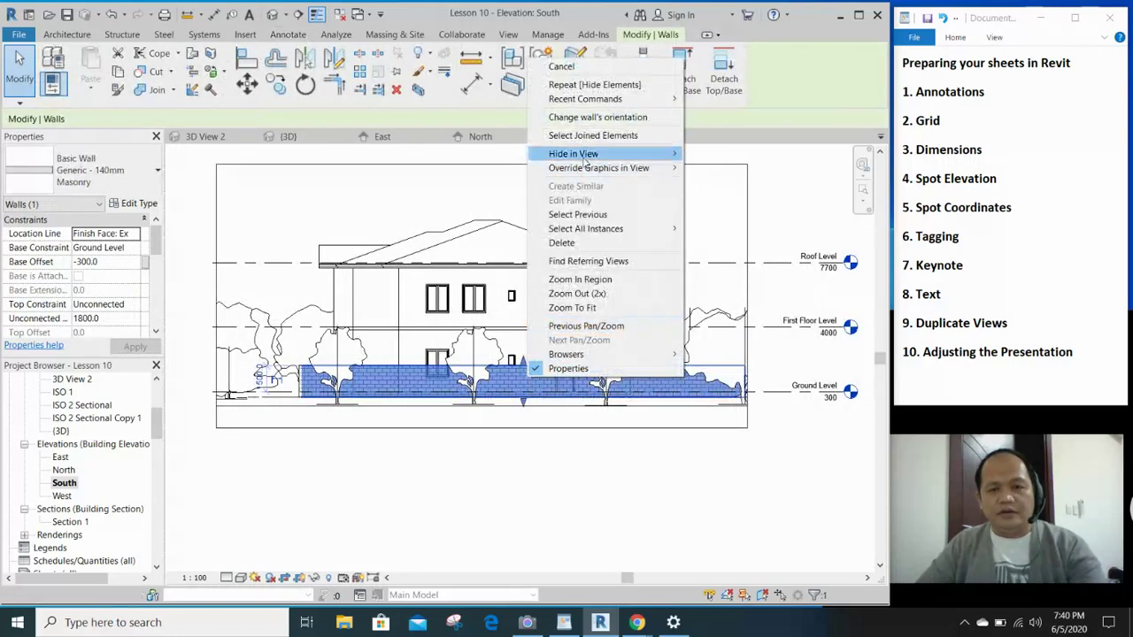
pyautogui.moveTo(588, 157)
pyautogui.click(708, 154)
pyautogui.moveTo(513, 479)
pyautogui.mouseDown(button='middle')
pyautogui.moveTo(522, 471)
pyautogui.moveTo(509, 496)
pyautogui.mouseUp(button='middle')
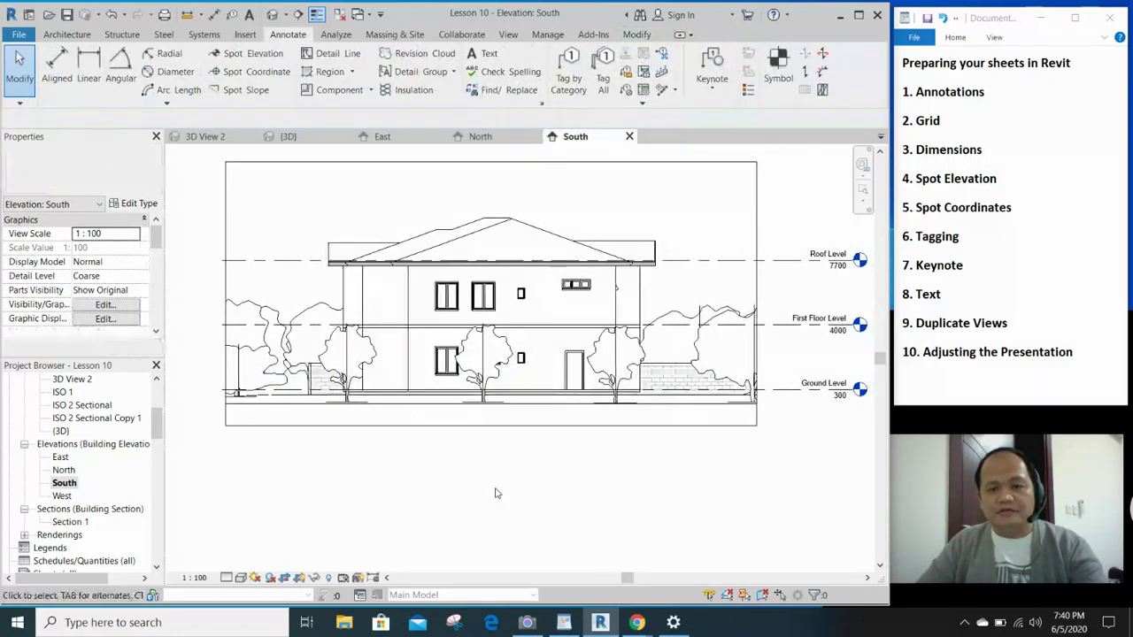
# - Hide the three Japanese Cherry trees in front of the house as elements in the South elevation
pyautogui.click(493, 356)
pyautogui.click(503, 447)
pyautogui.click(502, 363)
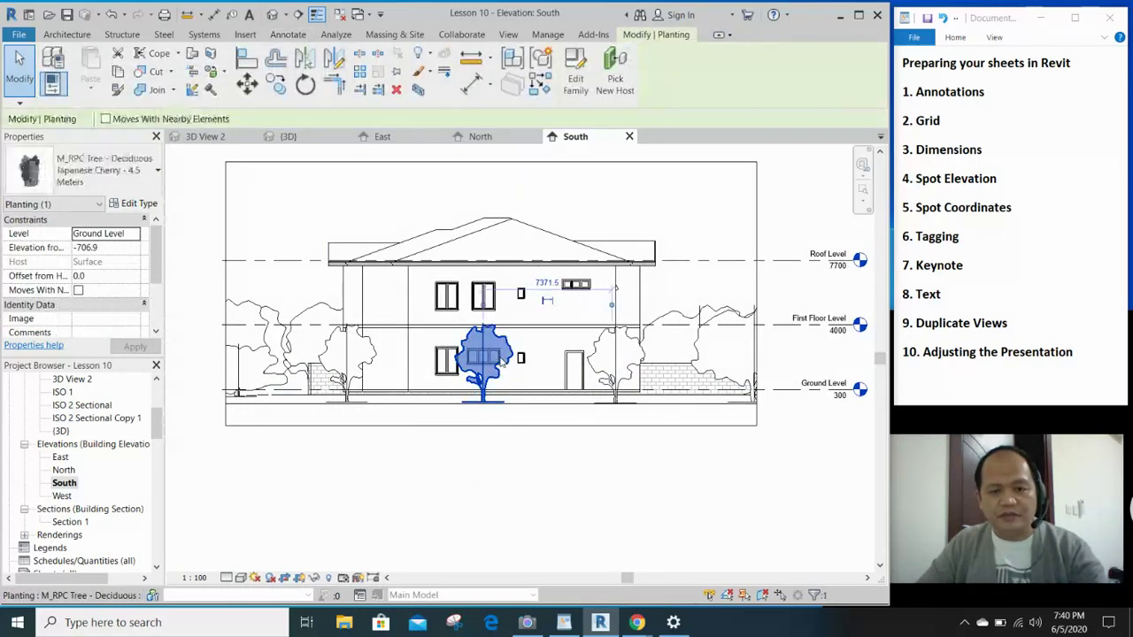
pyautogui.keyDown('ctrl'); pyautogui.click(370, 348); pyautogui.keyUp('ctrl')
pyautogui.keyDown('ctrl'); pyautogui.click(600, 346); pyautogui.keyUp('ctrl')
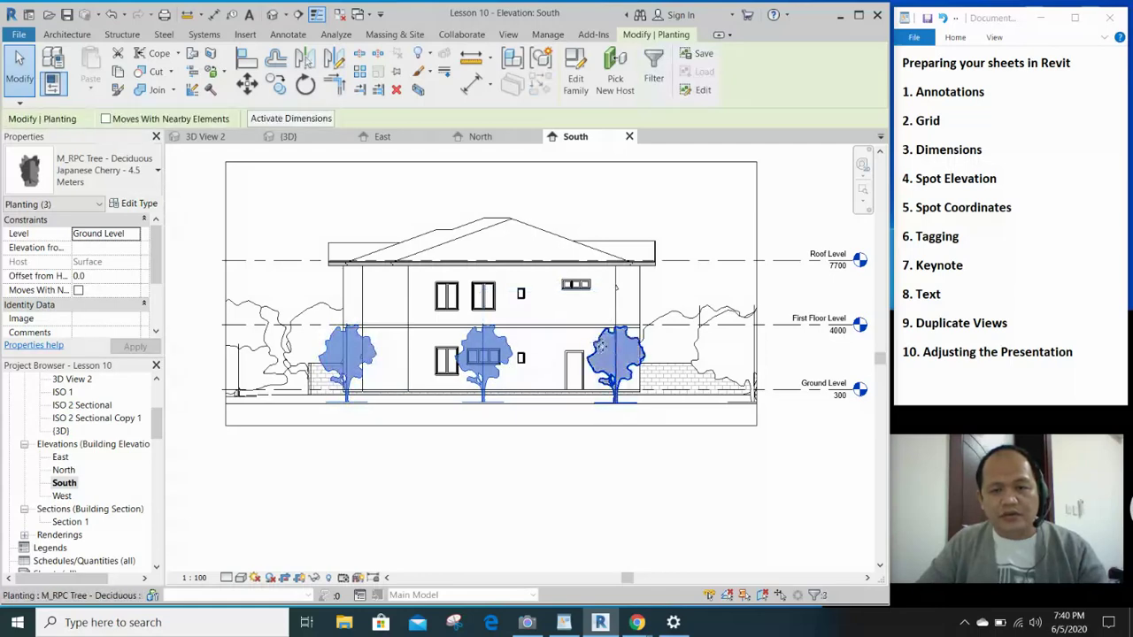
pyautogui.rightClick(609, 351)
pyautogui.moveTo(705, 133)
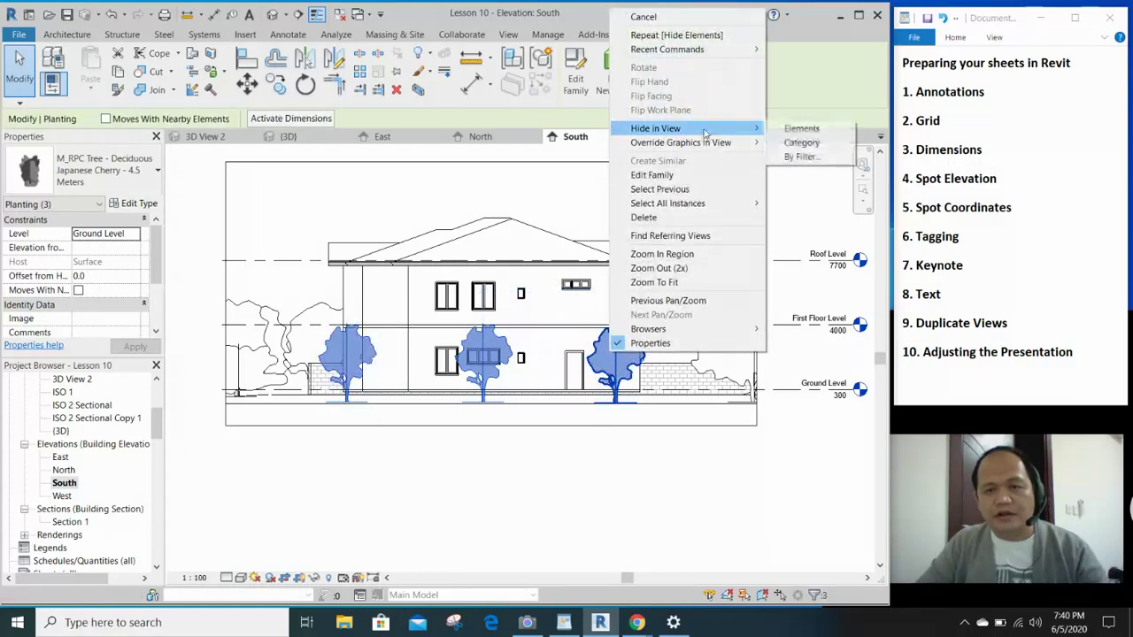
pyautogui.click(802, 129)
pyautogui.scroll(1, 501, 495)
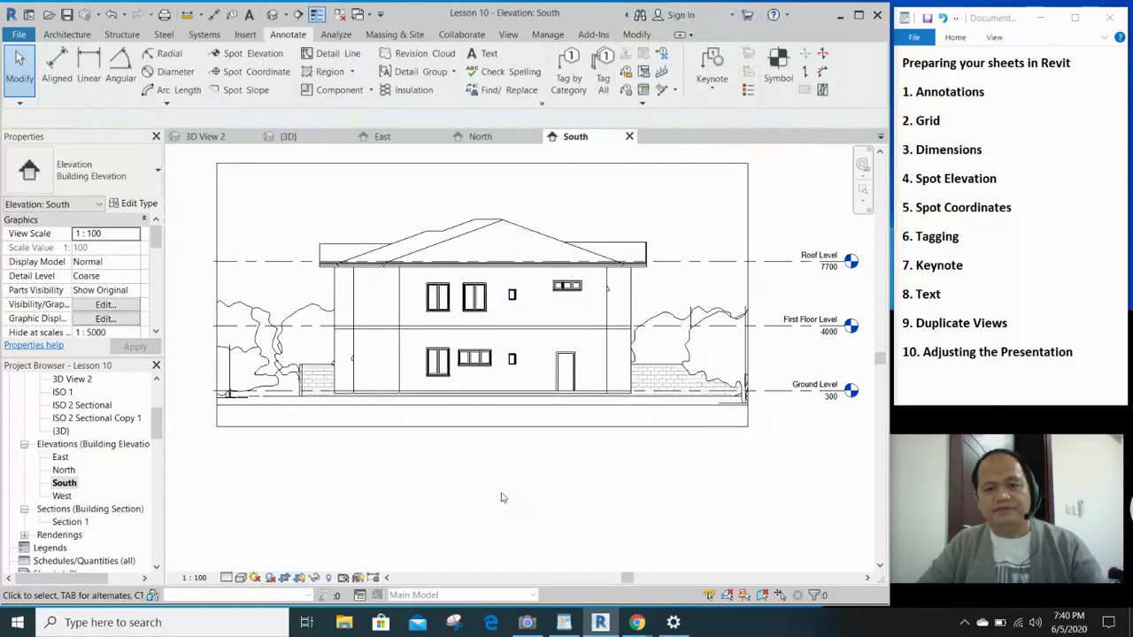
# - Hide the crop boundary in the South elevation and open the West elevation
pyautogui.scroll(-2, 545, 504)
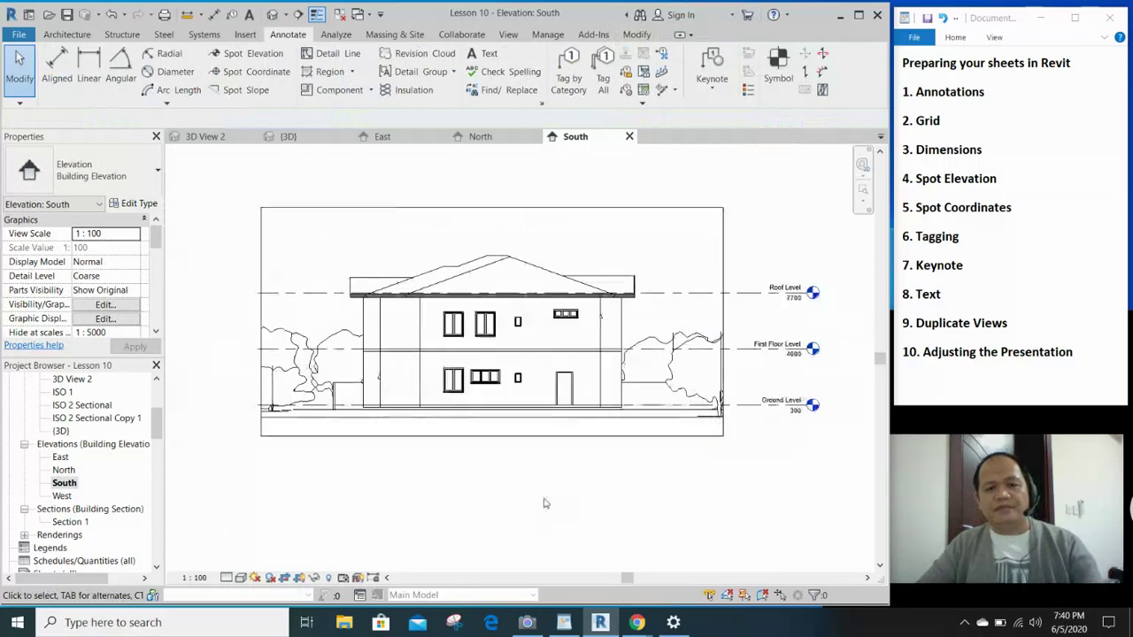
pyautogui.click(300, 578)
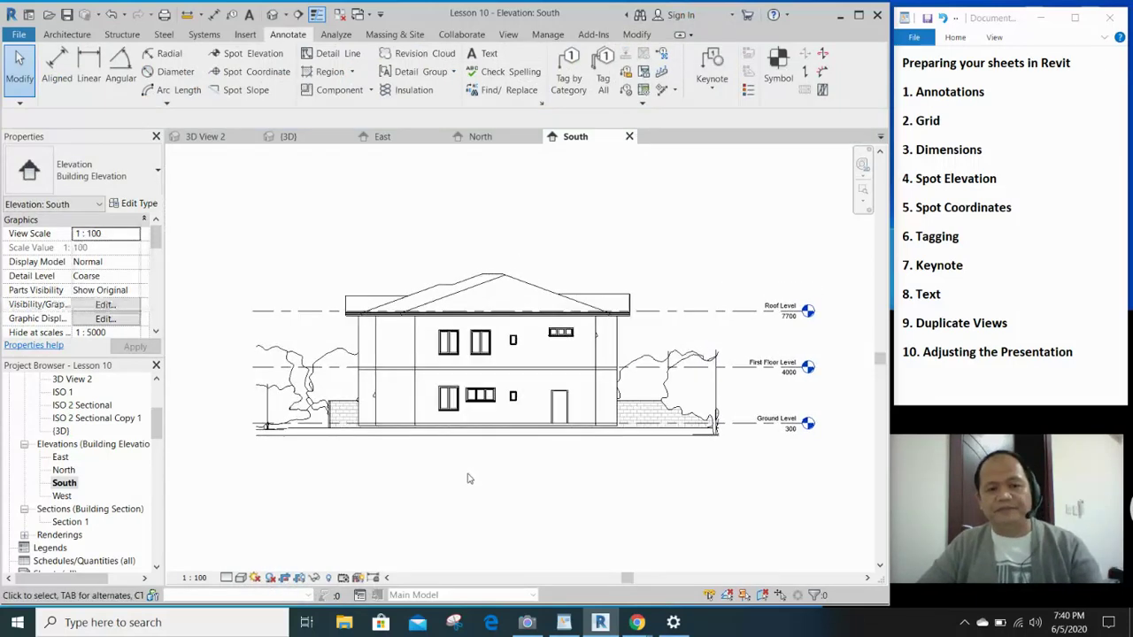
pyautogui.doubleClick(71, 498)
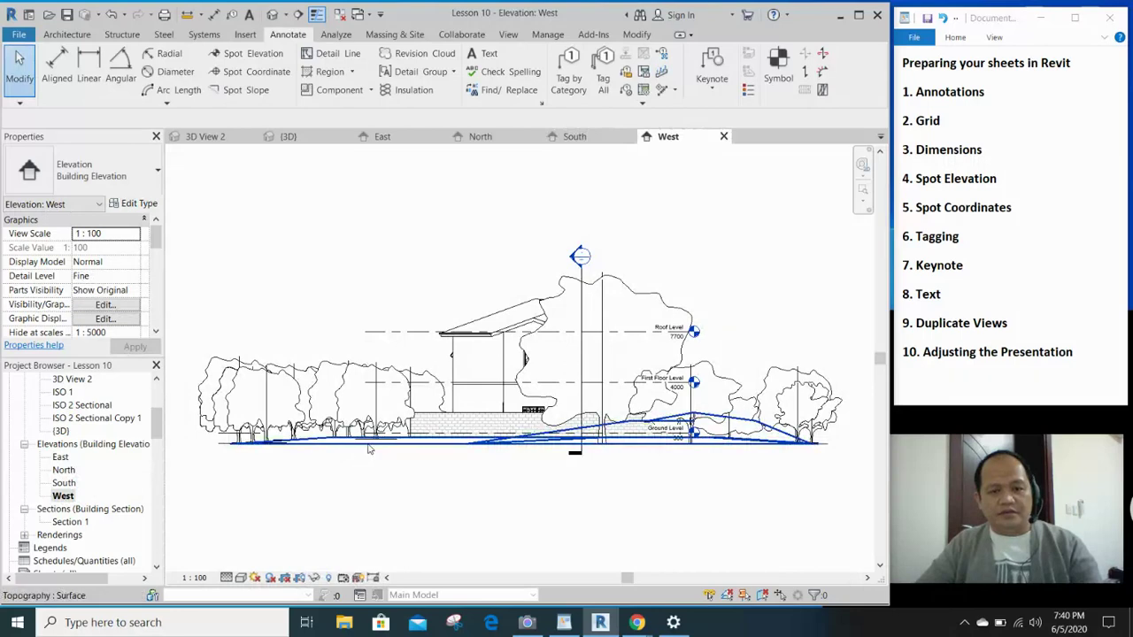
# - Hide the Scarlet Oak and the Common Apple tree in front of the house as elements in the West elevation
pyautogui.click(639, 296)
pyautogui.rightClick(638, 297)
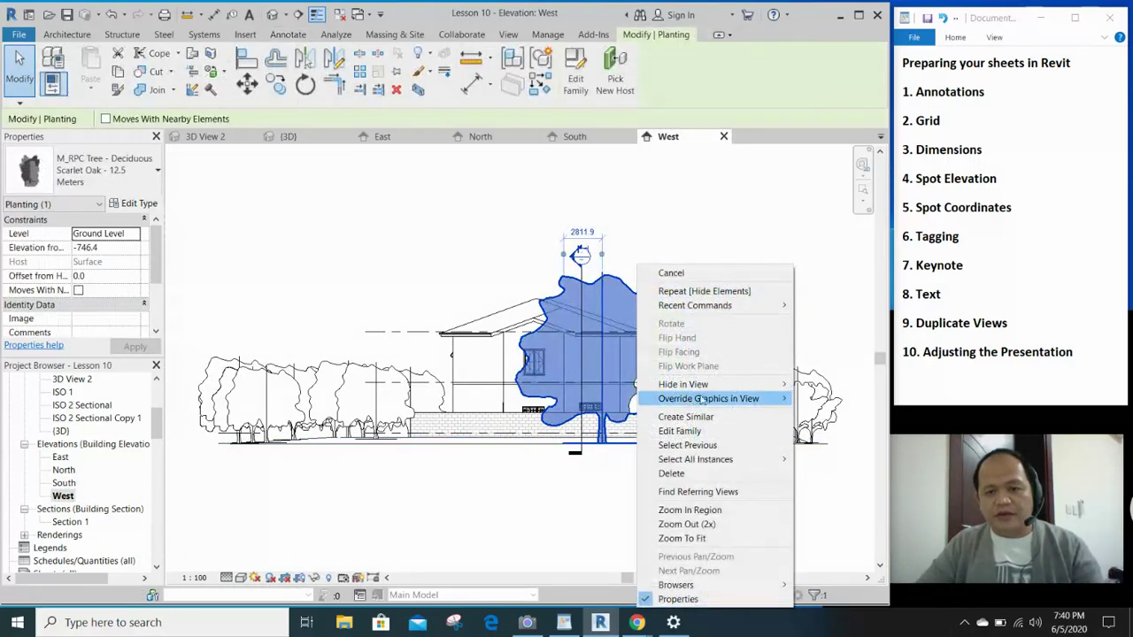
pyautogui.moveTo(700, 384)
pyautogui.click(821, 383)
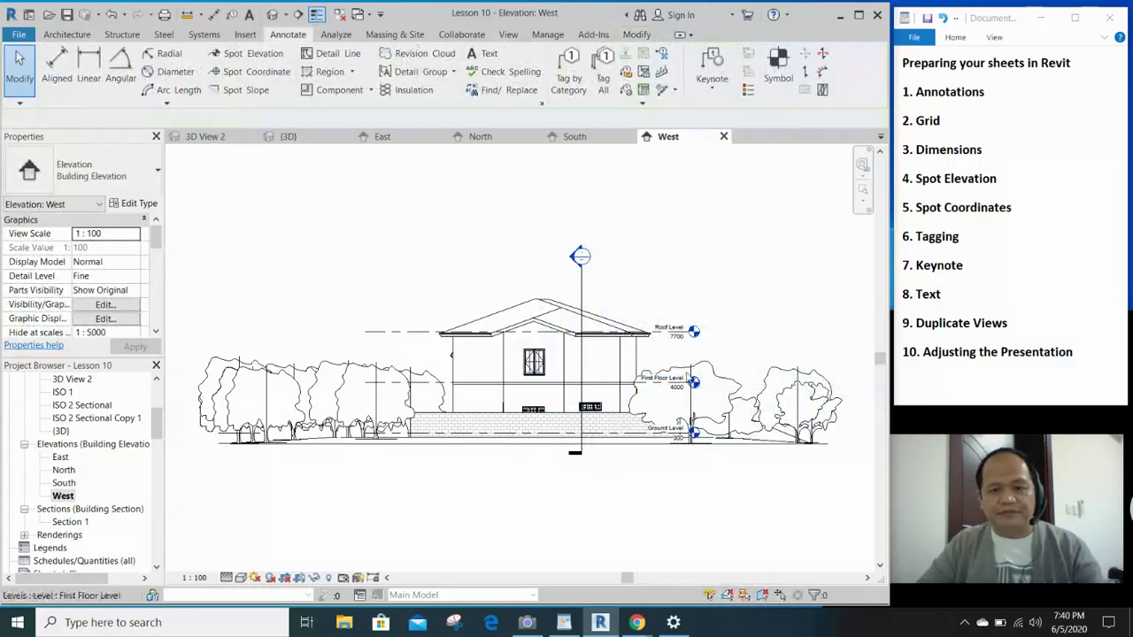
pyautogui.click(713, 373)
pyautogui.rightClick(712, 371)
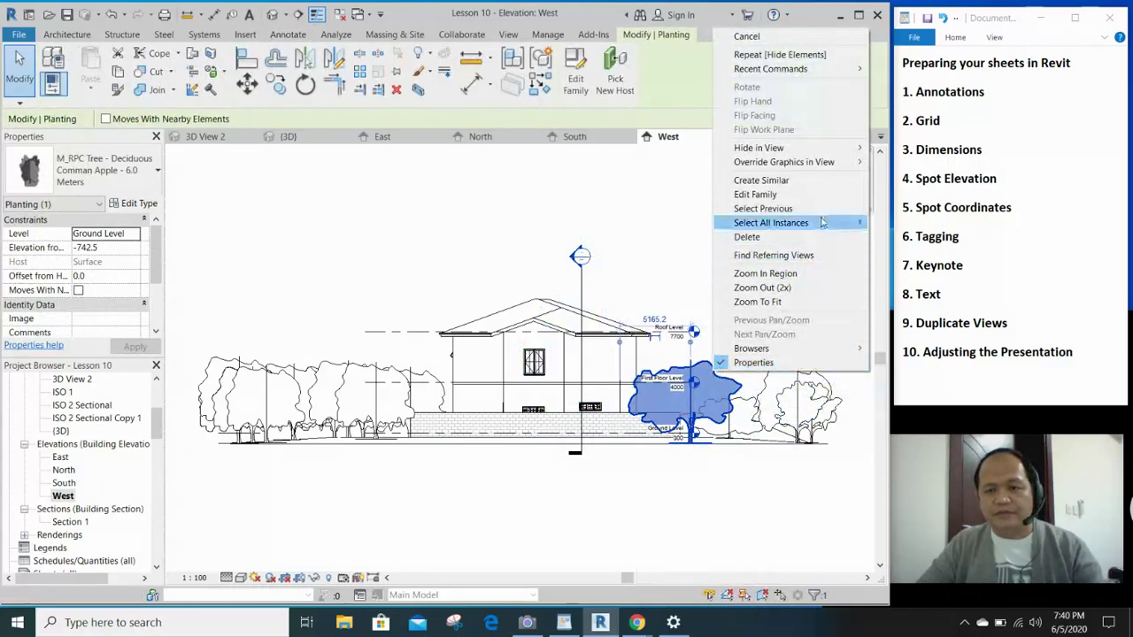
pyautogui.moveTo(797, 147)
pyautogui.click(899, 149)
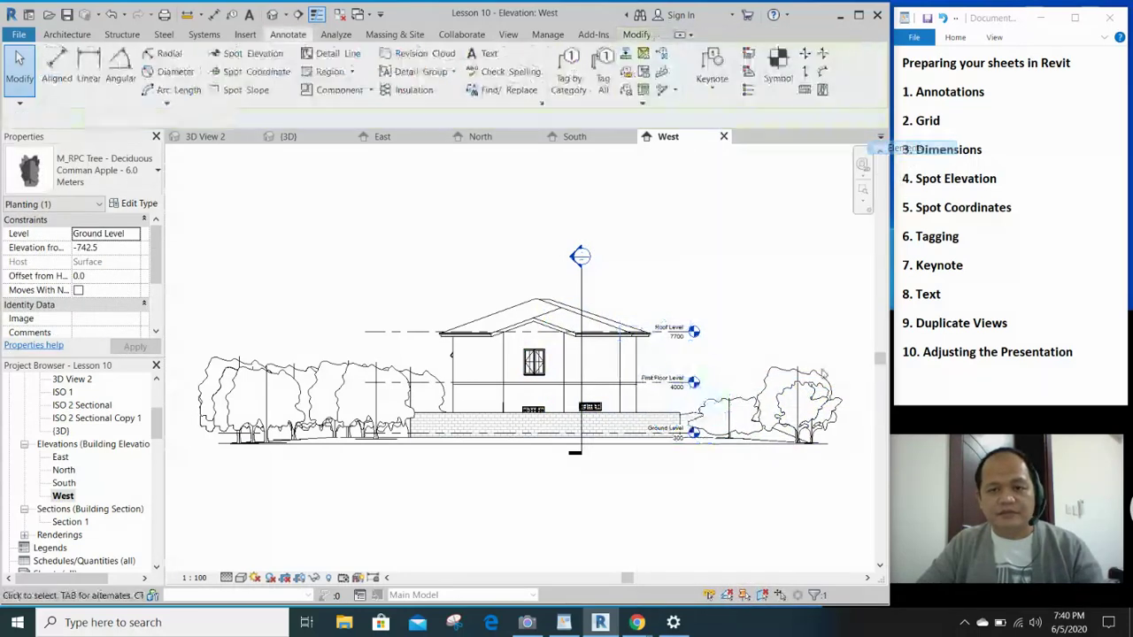
# - Show the West elevation's crop region and pull all four of its sides closer around the house
pyautogui.moveTo(633, 531); pyautogui.dragTo(645, 510, button='middle')
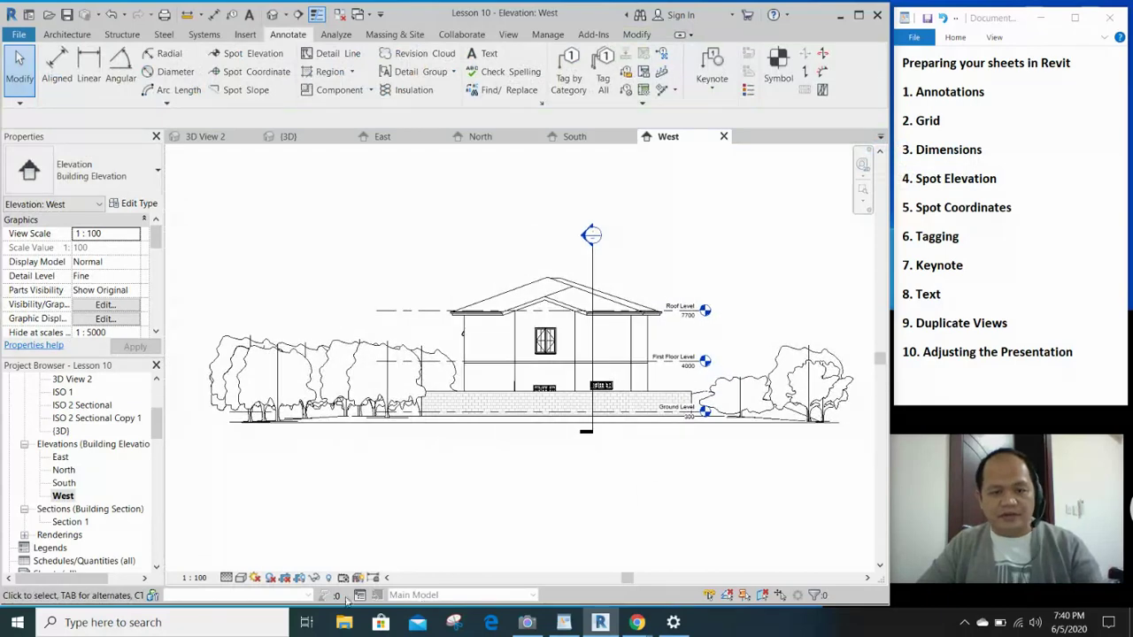
pyautogui.click(299, 577)
pyautogui.scroll(-2, 295, 447)
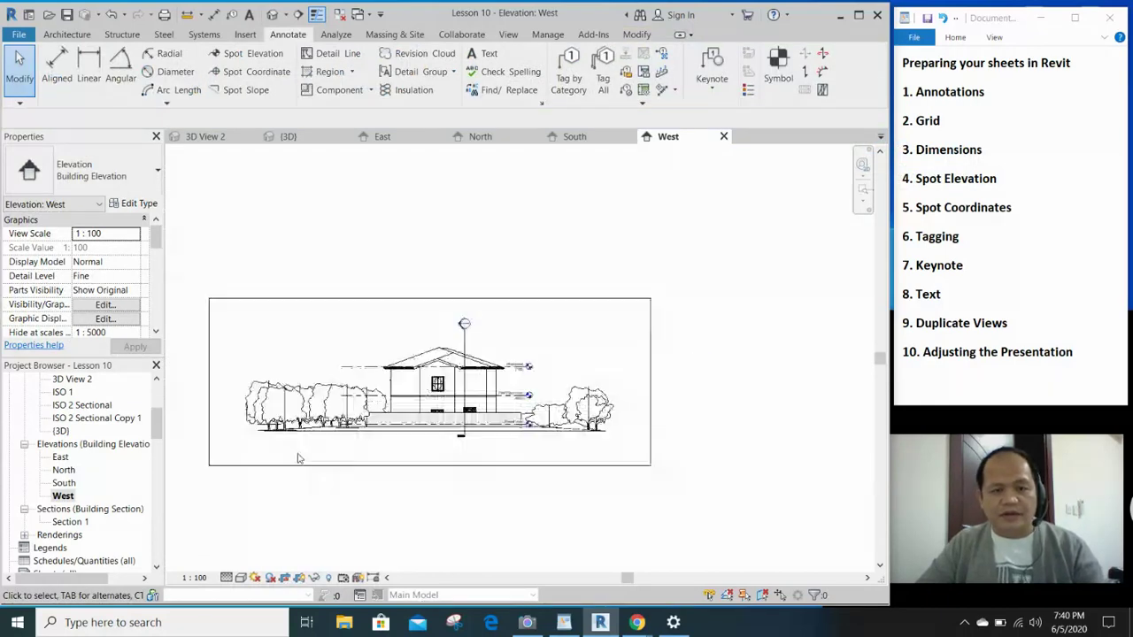
pyautogui.click(306, 465)
pyautogui.moveTo(209, 381); pyautogui.dragTo(340, 381)
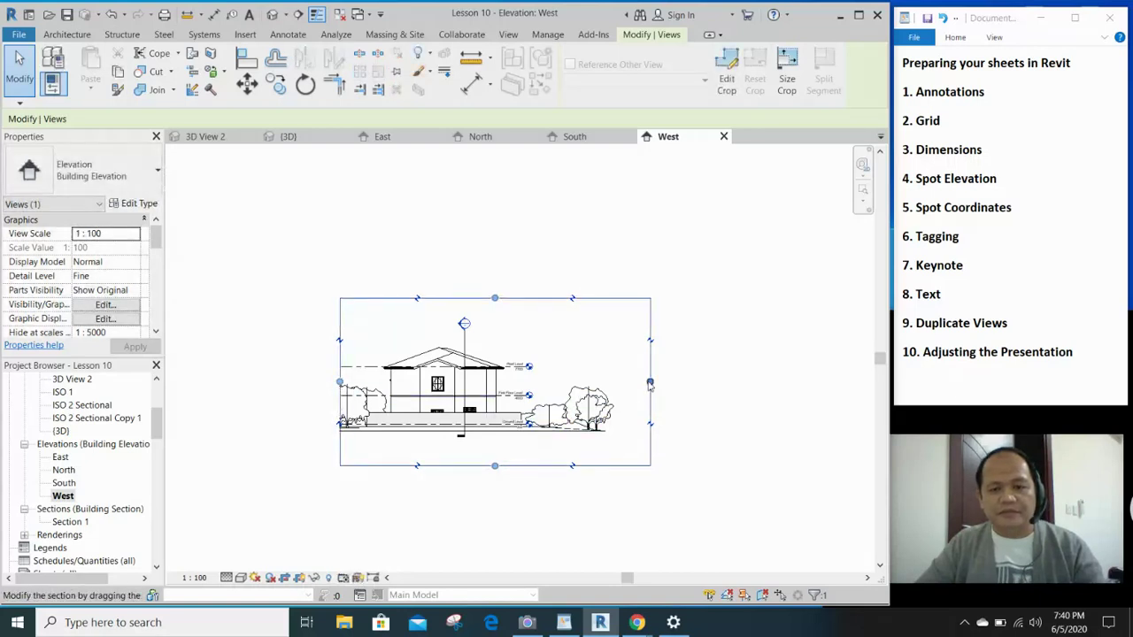
pyautogui.moveTo(636, 381); pyautogui.dragTo(613, 382)
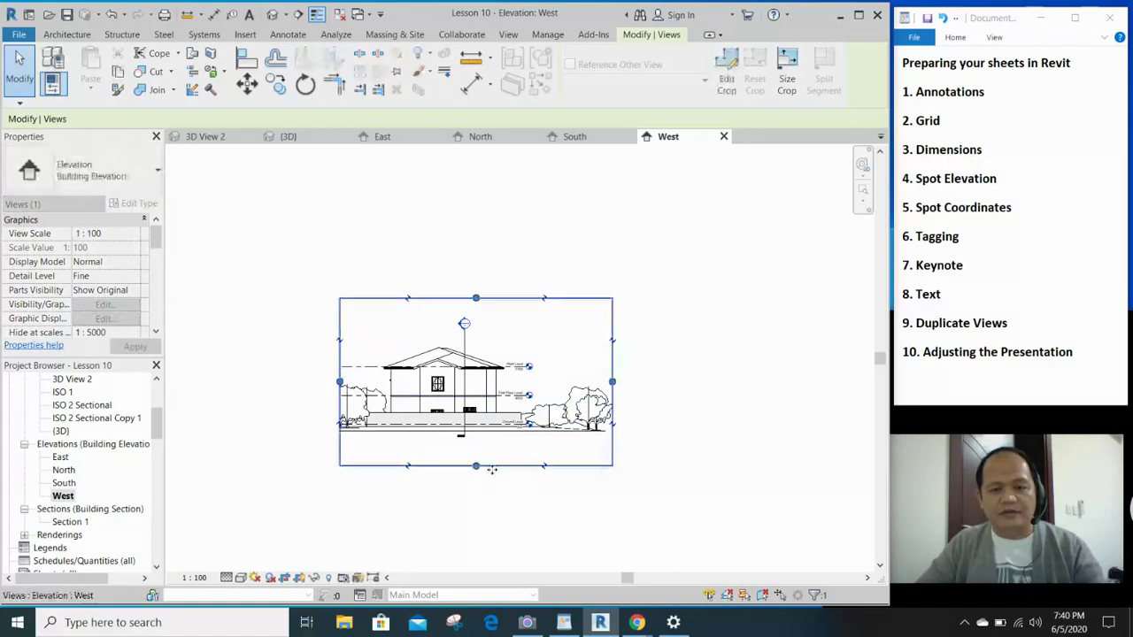
pyautogui.moveTo(476, 466); pyautogui.dragTo(475, 441)
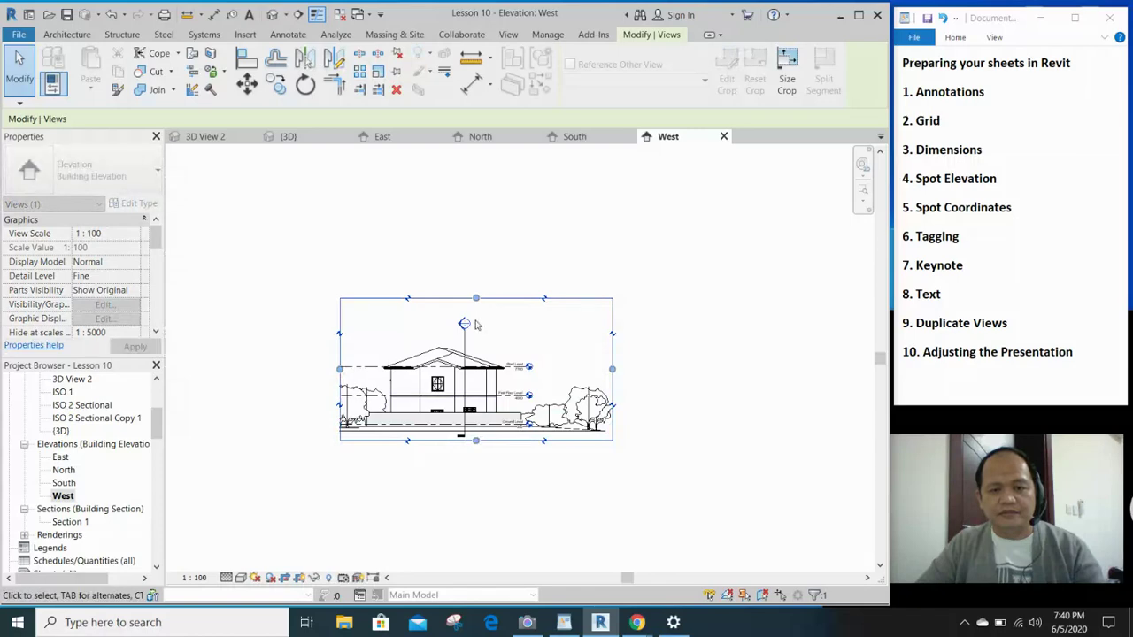
pyautogui.moveTo(476, 300); pyautogui.dragTo(479, 321)
# - Extend the Roof Level line with its aligned levels so the level heads sit beyond the West crop boundary
pyautogui.scroll(2, 538, 384)
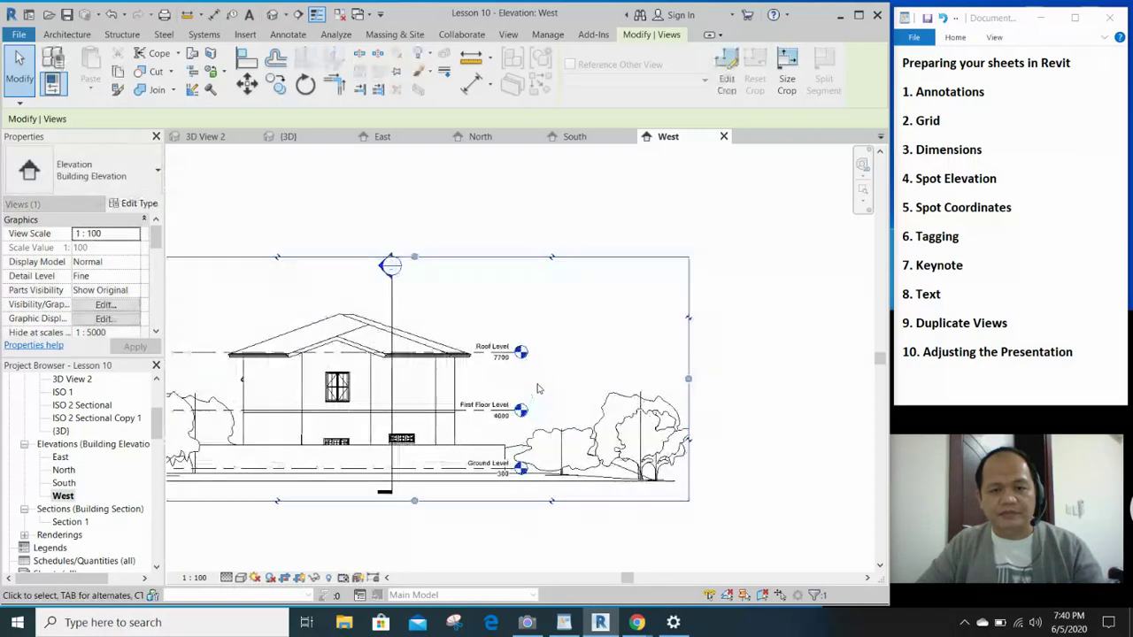
pyautogui.moveTo(534, 415); pyautogui.dragTo(575, 361, button='middle')
pyautogui.click(546, 453)
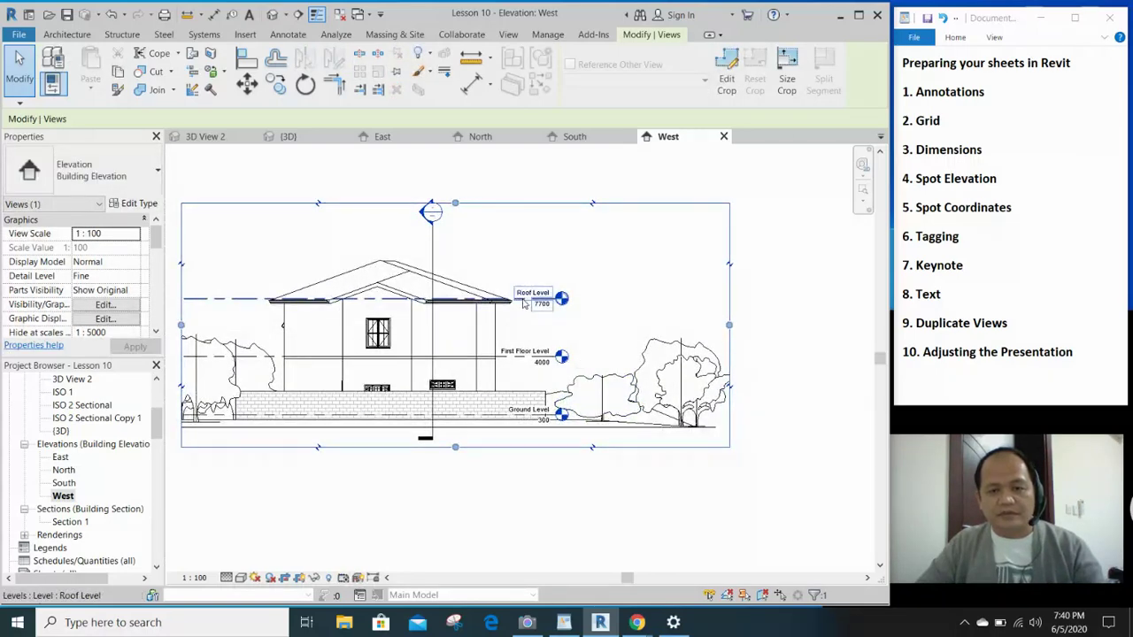
pyautogui.click(537, 308)
pyautogui.moveTo(560, 301); pyautogui.dragTo(780, 299)
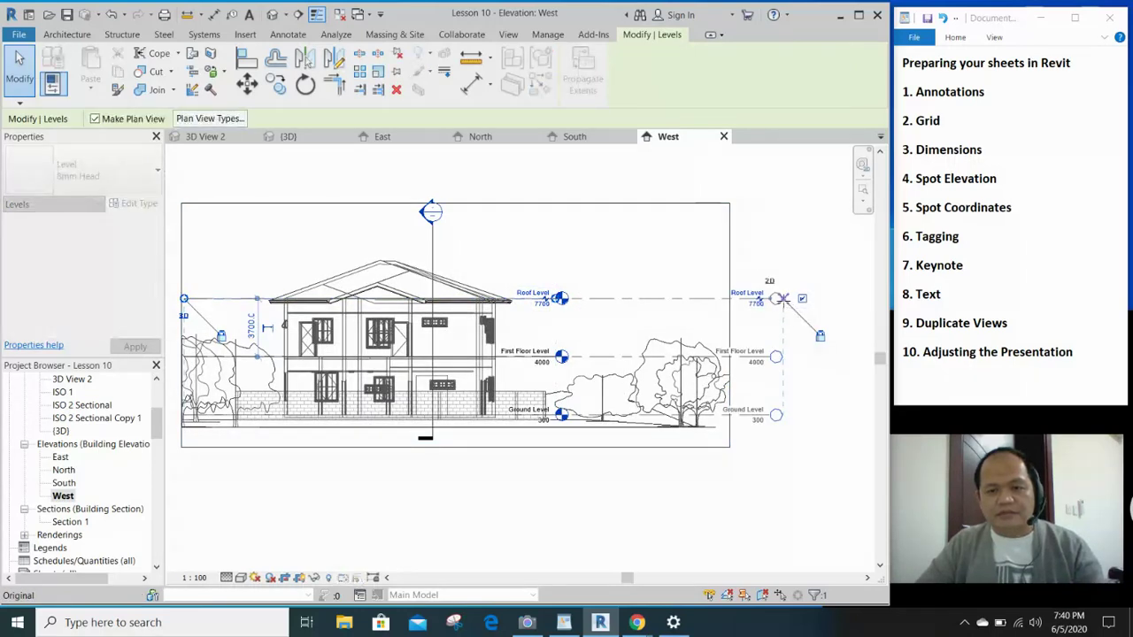
# - Pull the West crop edge beside the level heads closer to the house and extend the aligned level lines until their labels clear it
pyautogui.click(728, 332)
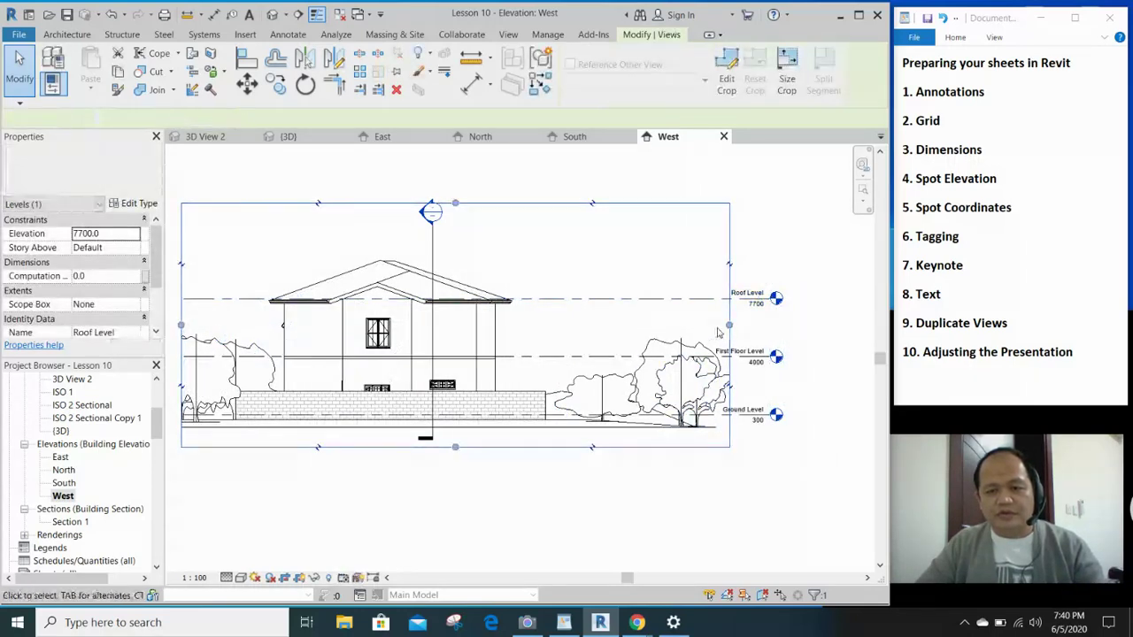
pyautogui.moveTo(609, 332); pyautogui.dragTo(610, 332)
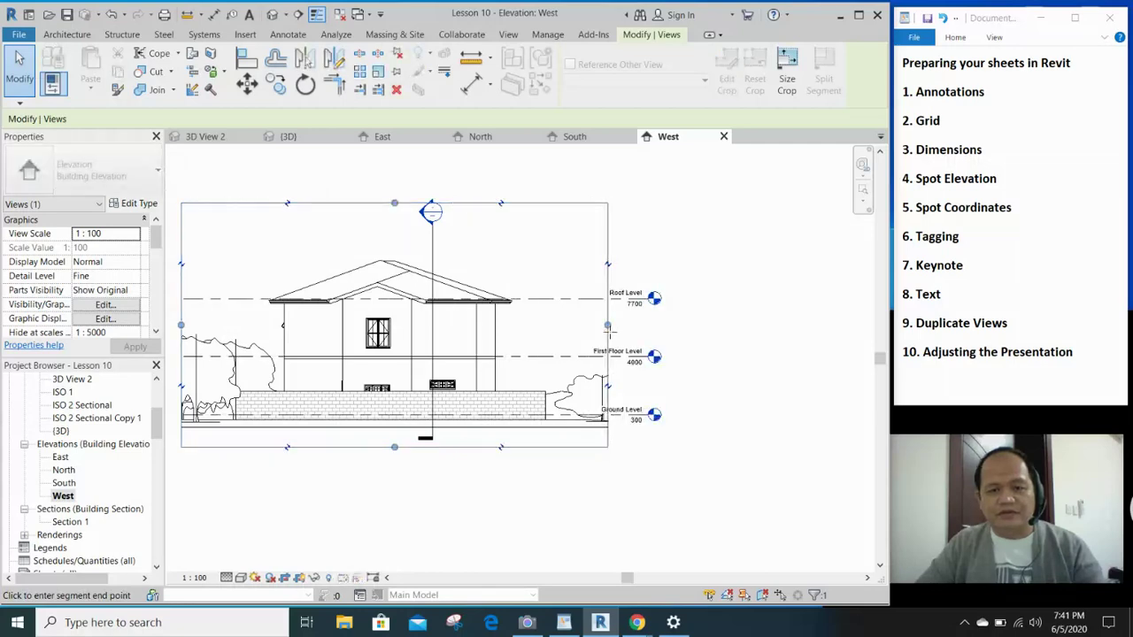
pyautogui.click(680, 393)
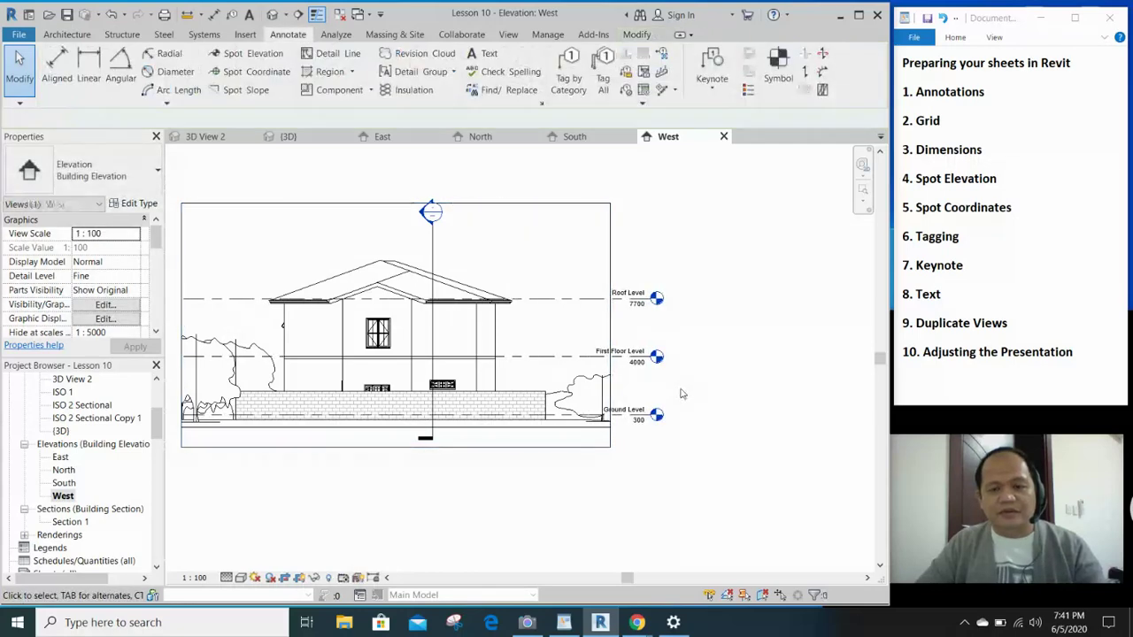
pyautogui.click(590, 366)
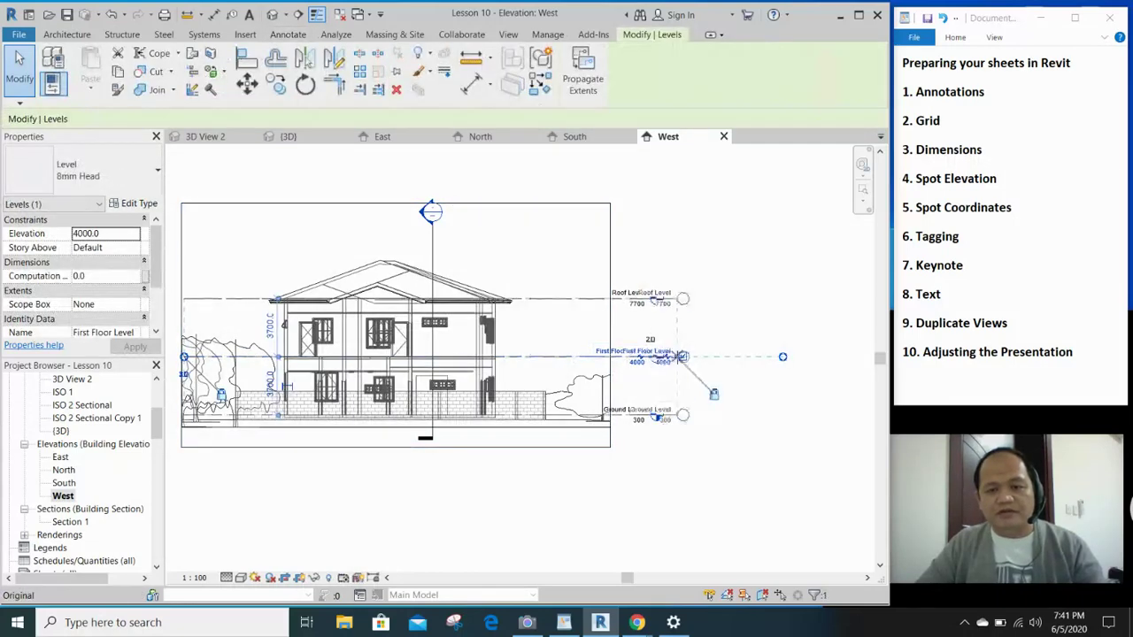
pyautogui.moveTo(680, 356); pyautogui.dragTo(682, 357)
pyautogui.click(629, 502)
# - Hide the crop boundary in the West elevation
pyautogui.moveTo(549, 503); pyautogui.dragTo(678, 489, button='middle')
pyautogui.middleClick(682, 483)
pyautogui.middleClick(682, 483)
pyautogui.moveTo(559, 528); pyautogui.dragTo(625, 478, button='middle')
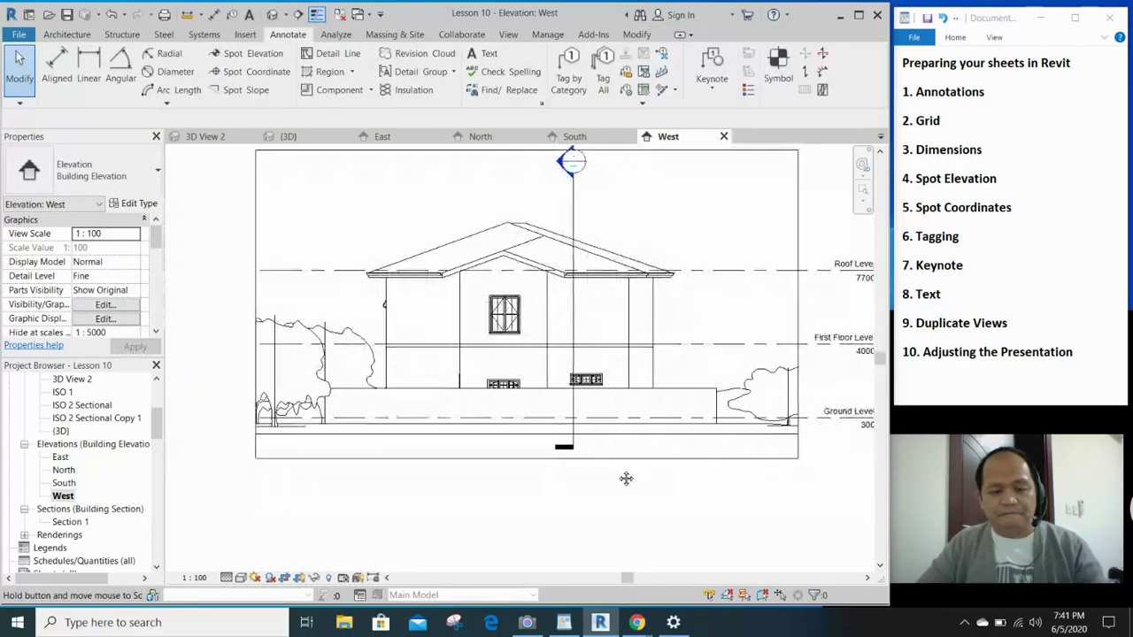
pyautogui.click(300, 579)
pyautogui.scroll(-3, 496, 519)
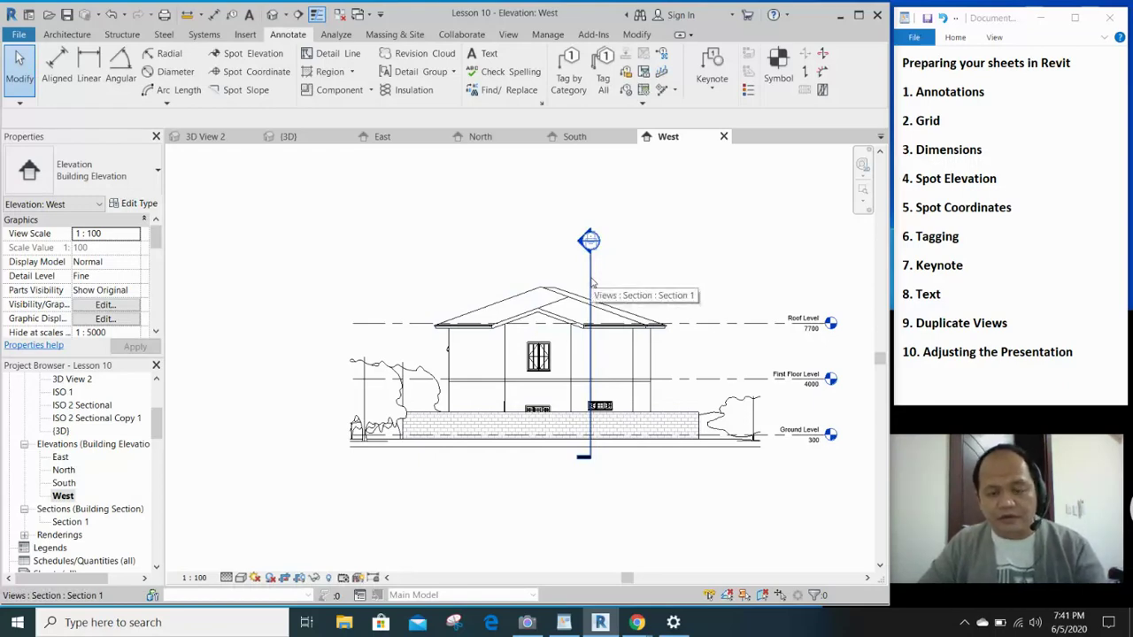
# - Open the Section 1 view and hide its crop boundary
pyautogui.moveTo(543, 537); pyautogui.dragTo(527, 560, button='middle')
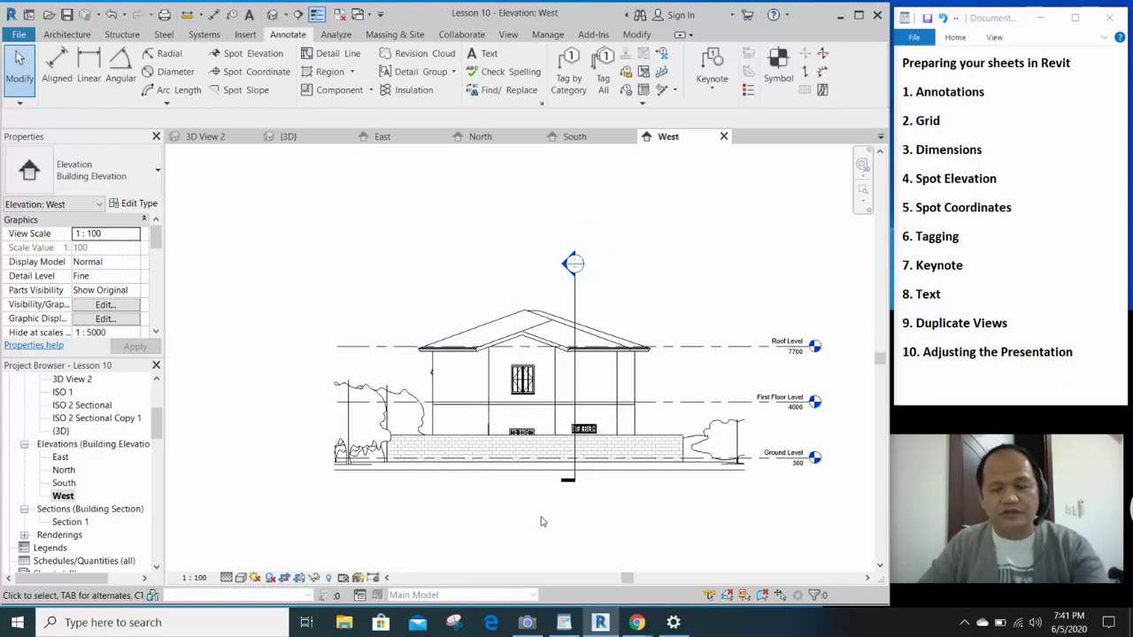
pyautogui.scroll(1, 543, 523)
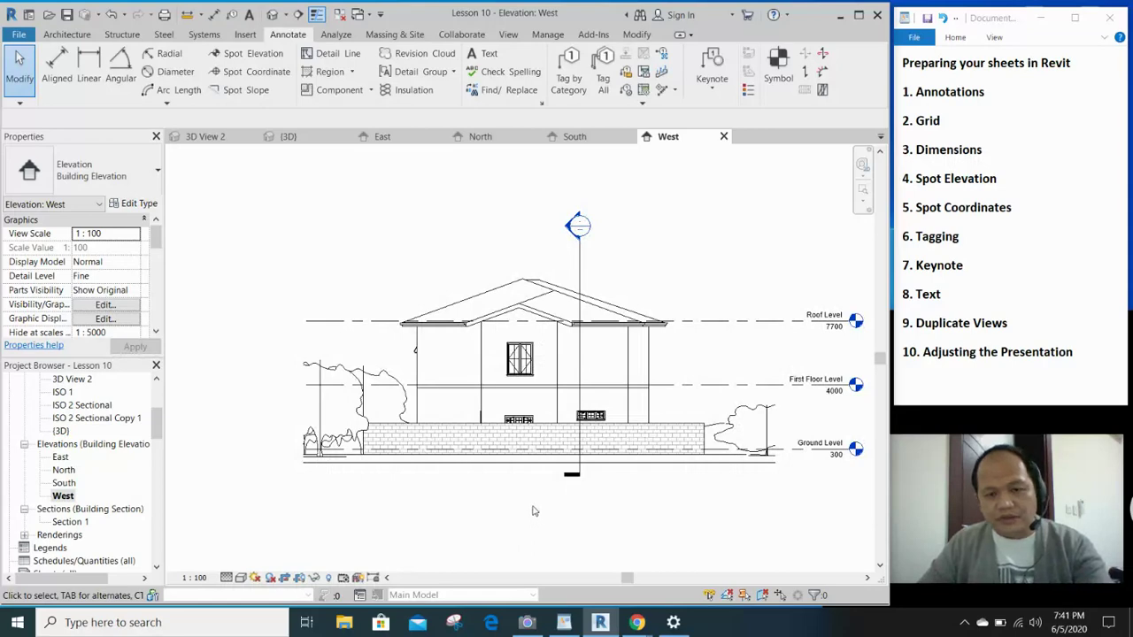
pyautogui.moveTo(478, 518)
pyautogui.mouseDown(button='middle')
pyautogui.moveTo(505, 493)
pyautogui.moveTo(478, 501)
pyautogui.mouseUp(button='middle')
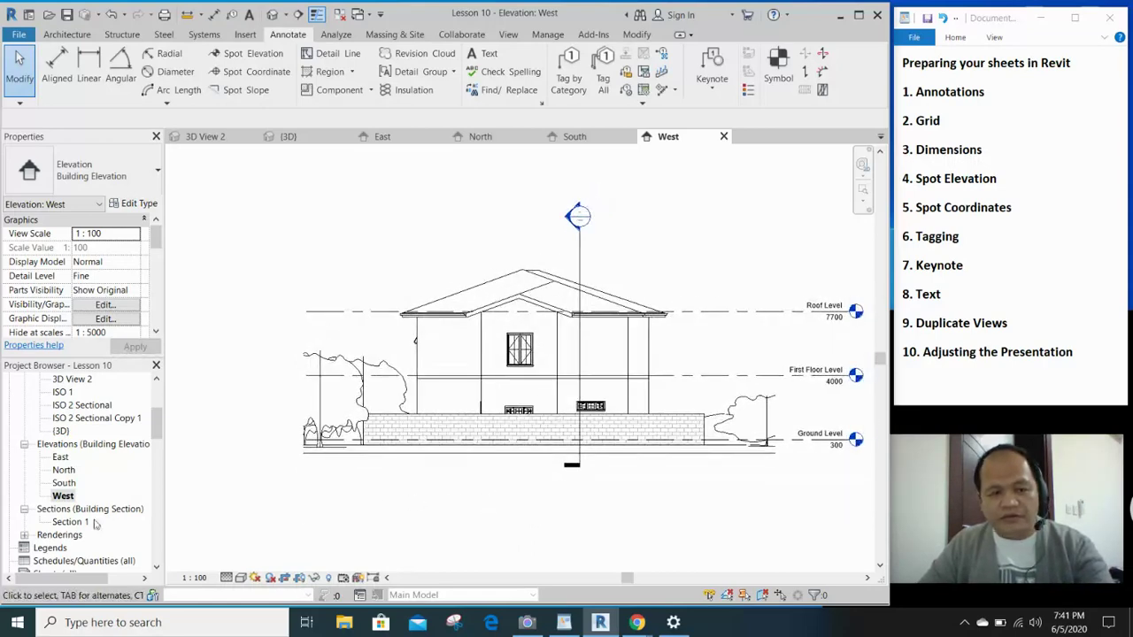
pyautogui.moveTo(155, 432); pyautogui.dragTo(146, 452)
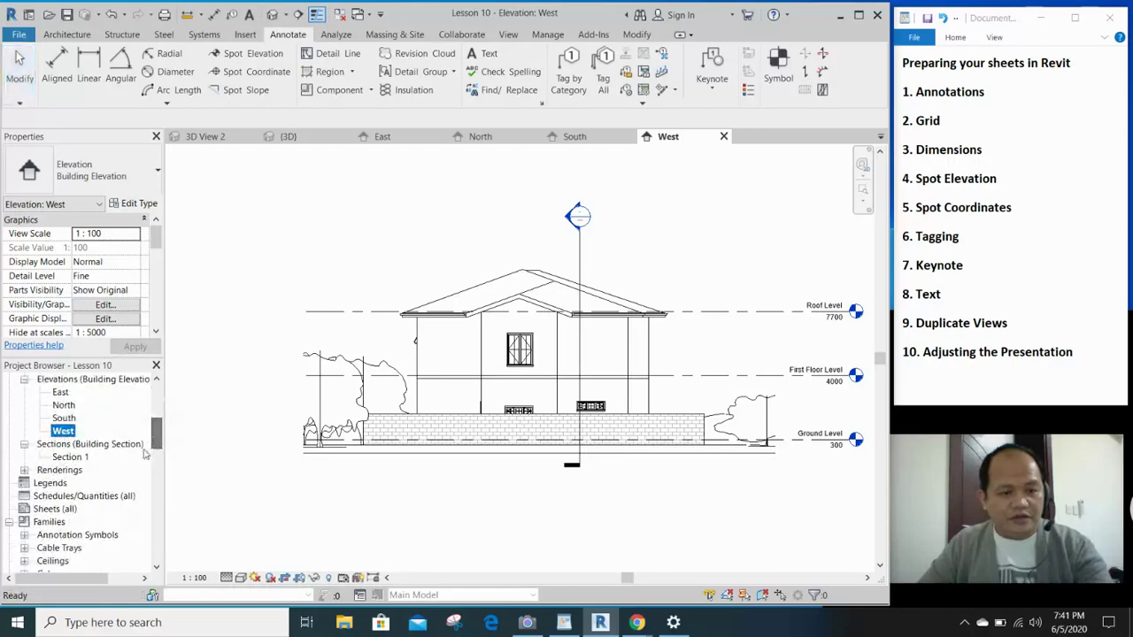
pyautogui.doubleClick(70, 456)
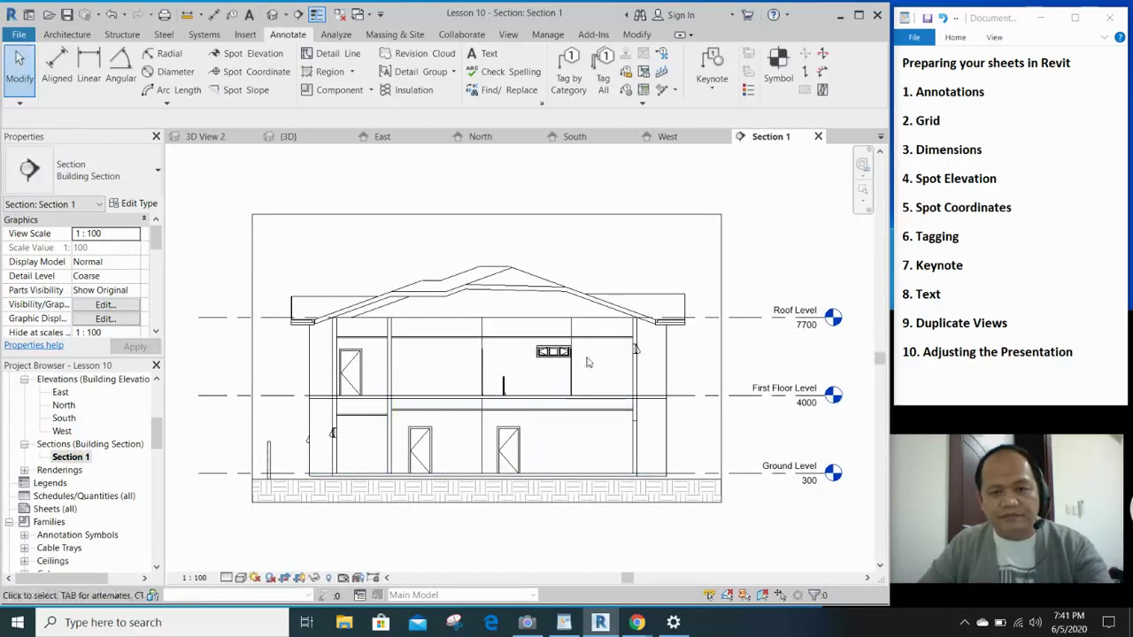
pyautogui.scroll(-3, 593, 364)
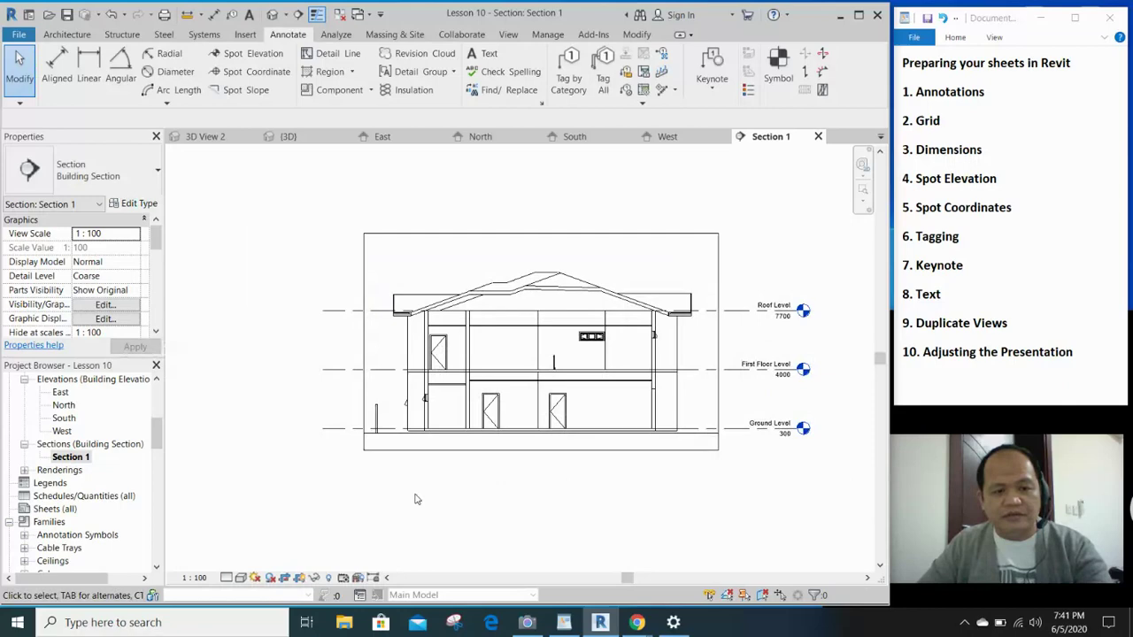
pyautogui.click(299, 578)
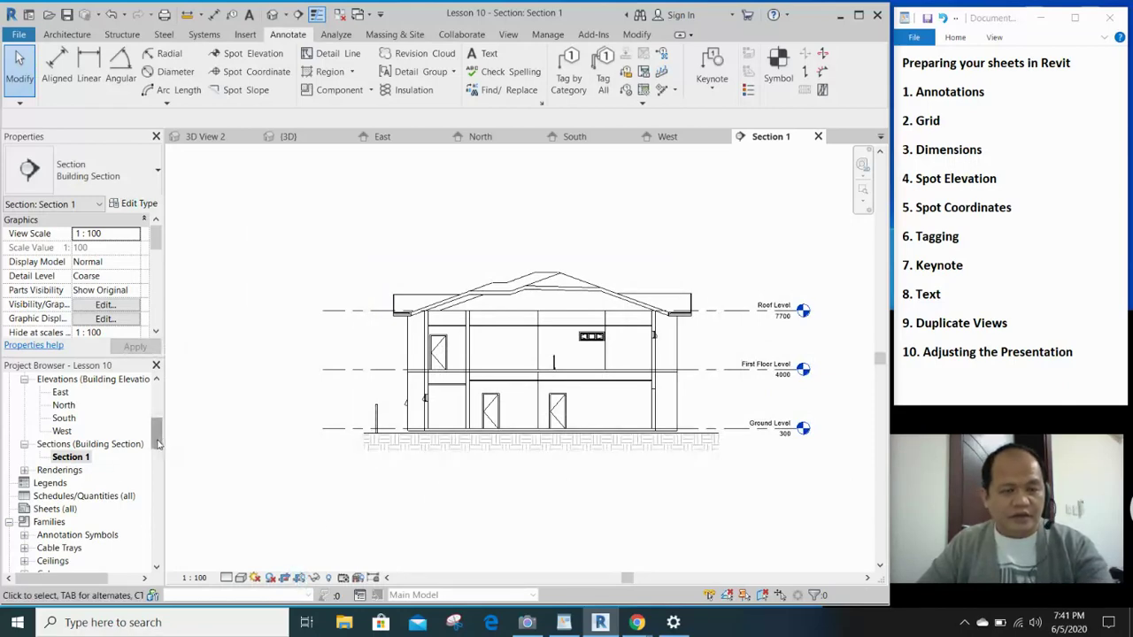
# - Open the Ground Level floor plan and draw a vertical section line through the storage room, stairs and living area, looking toward the kitchen
pyautogui.moveTo(155, 440); pyautogui.dragTo(155, 394)
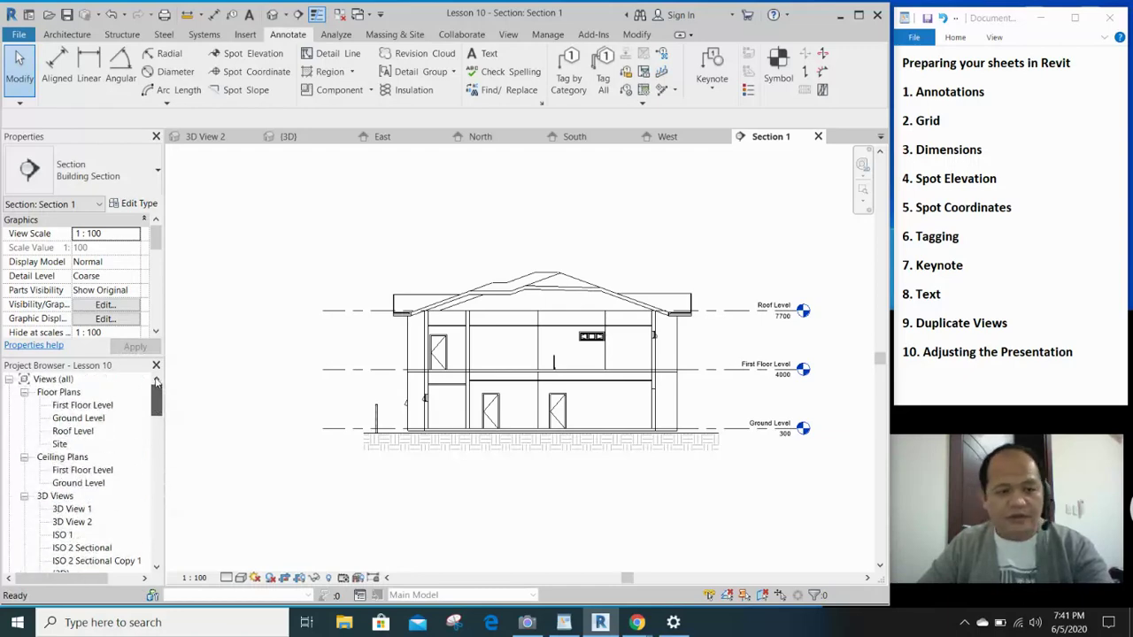
pyautogui.doubleClick(78, 418)
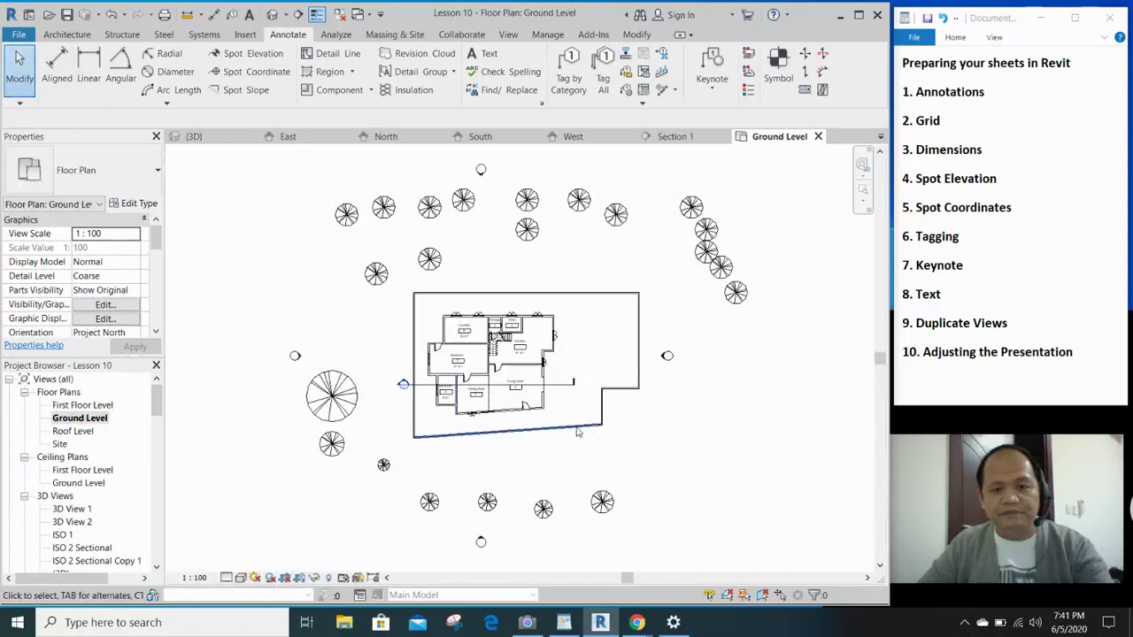
pyautogui.scroll(3, 514, 408)
pyautogui.scroll(2, 515, 408)
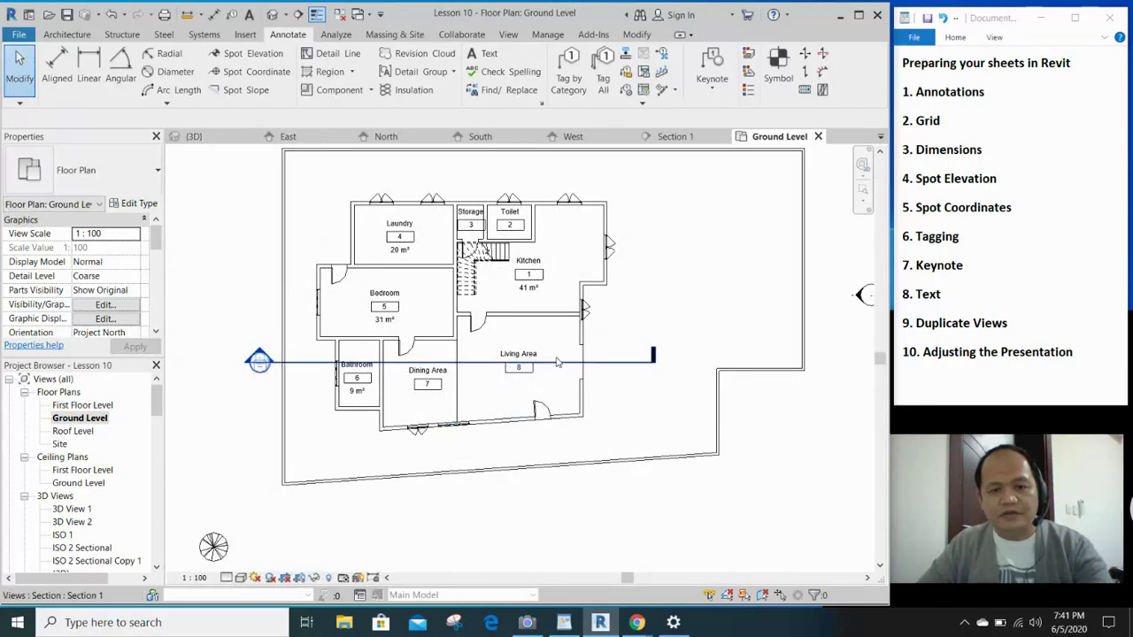
pyautogui.moveTo(692, 442); pyautogui.dragTo(722, 480, button='middle')
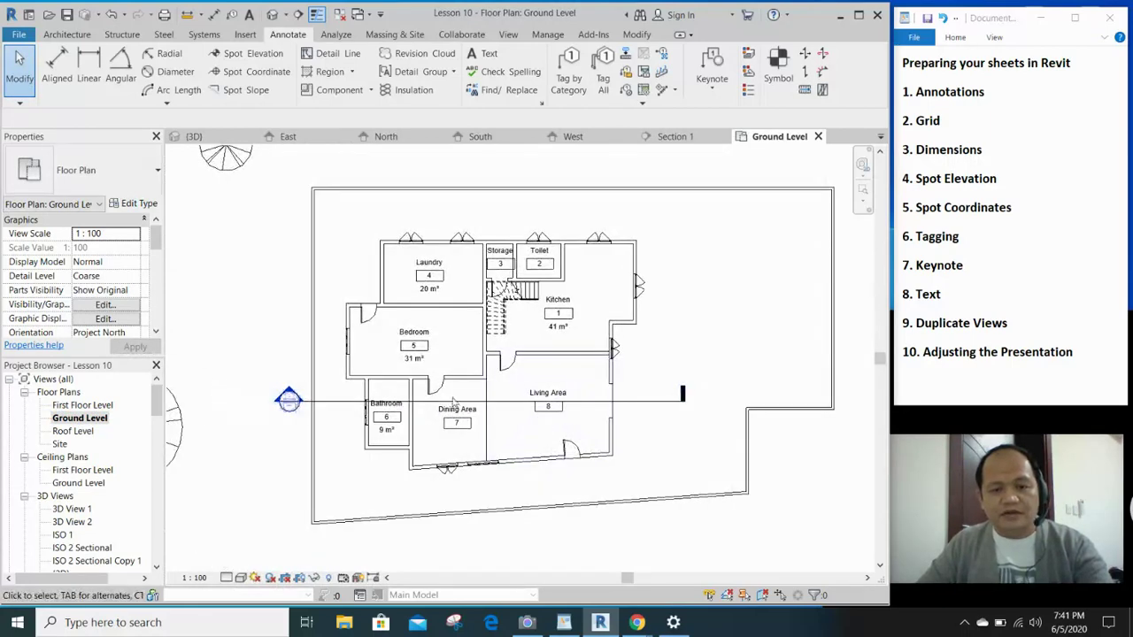
pyautogui.moveTo(672, 433); pyautogui.dragTo(668, 445, button='middle')
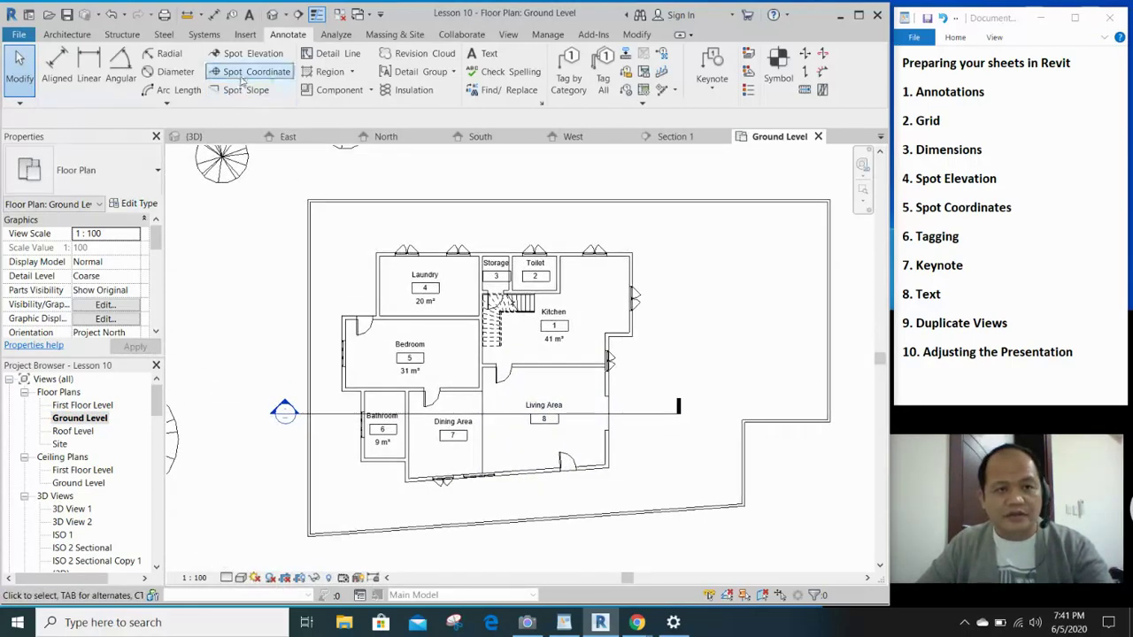
pyautogui.click(298, 15)
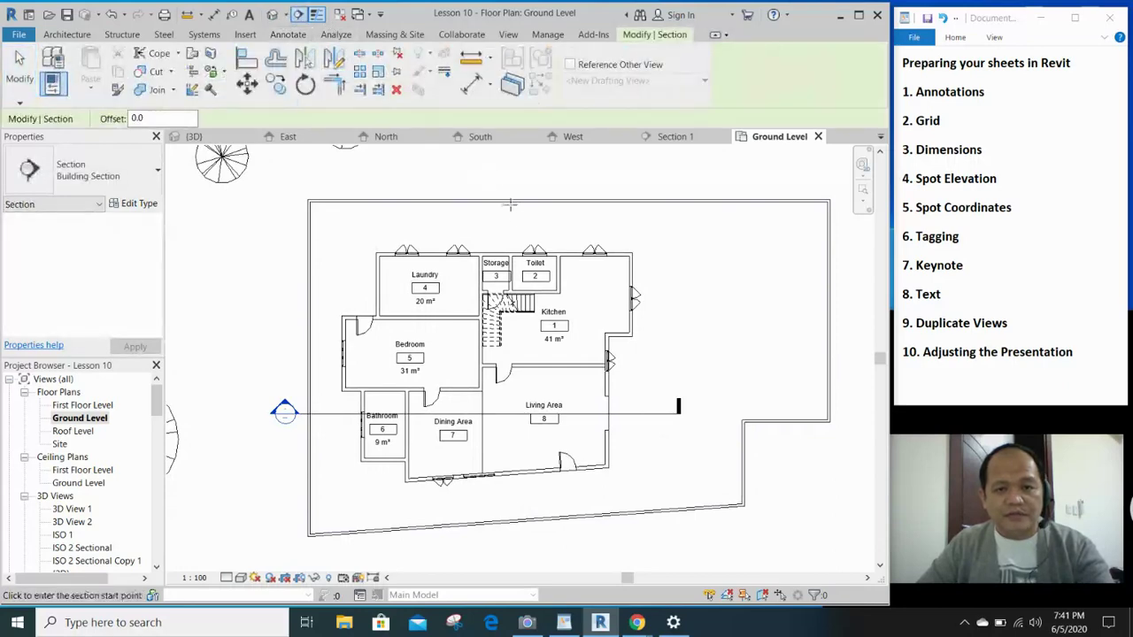
pyautogui.click(494, 223)
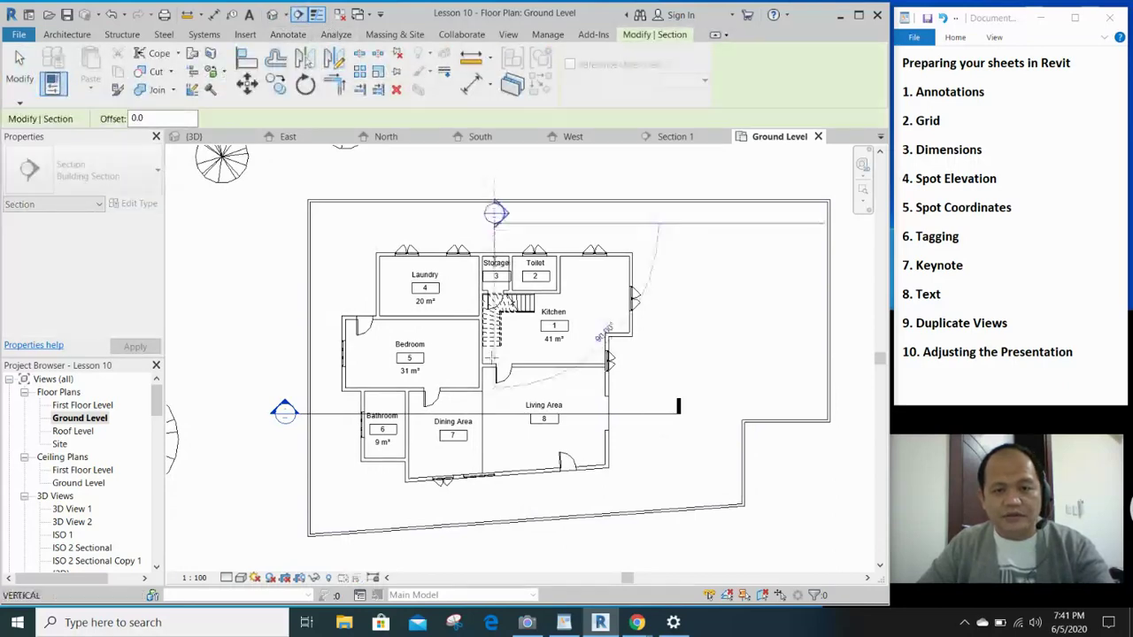
pyautogui.click(494, 506)
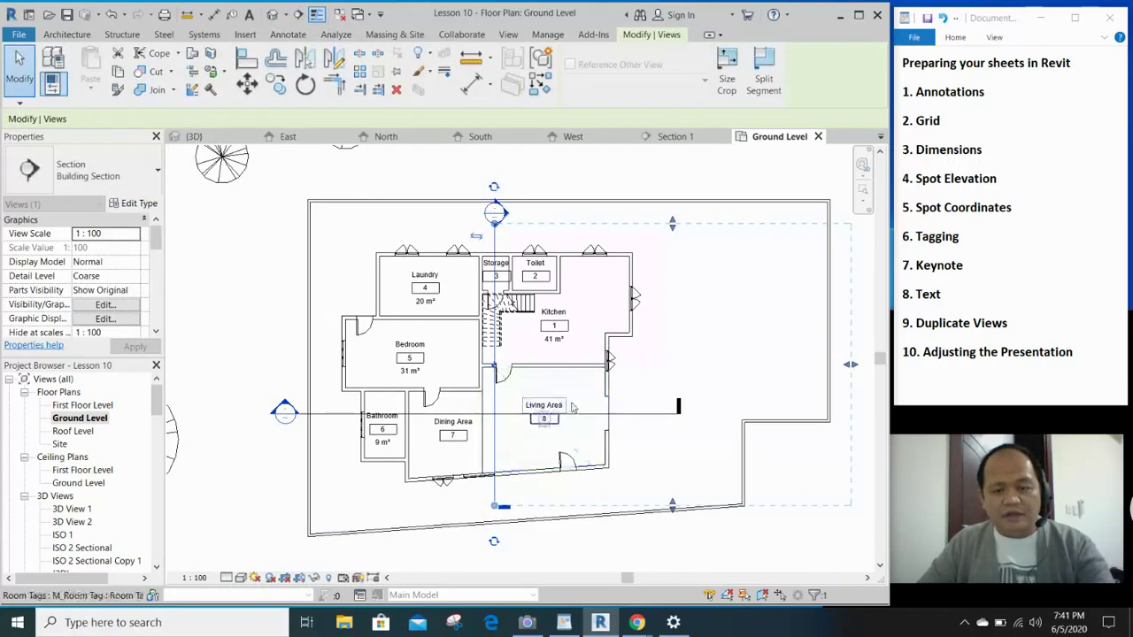
# - Pull the new section's far clip boundary in closer to the kitchen side of the house
pyautogui.keyDown('shift'); pyautogui.hscroll(2, 709, 368); pyautogui.keyUp('shift')
pyautogui.middleClick(703, 366)
pyautogui.middleClick(704, 366)
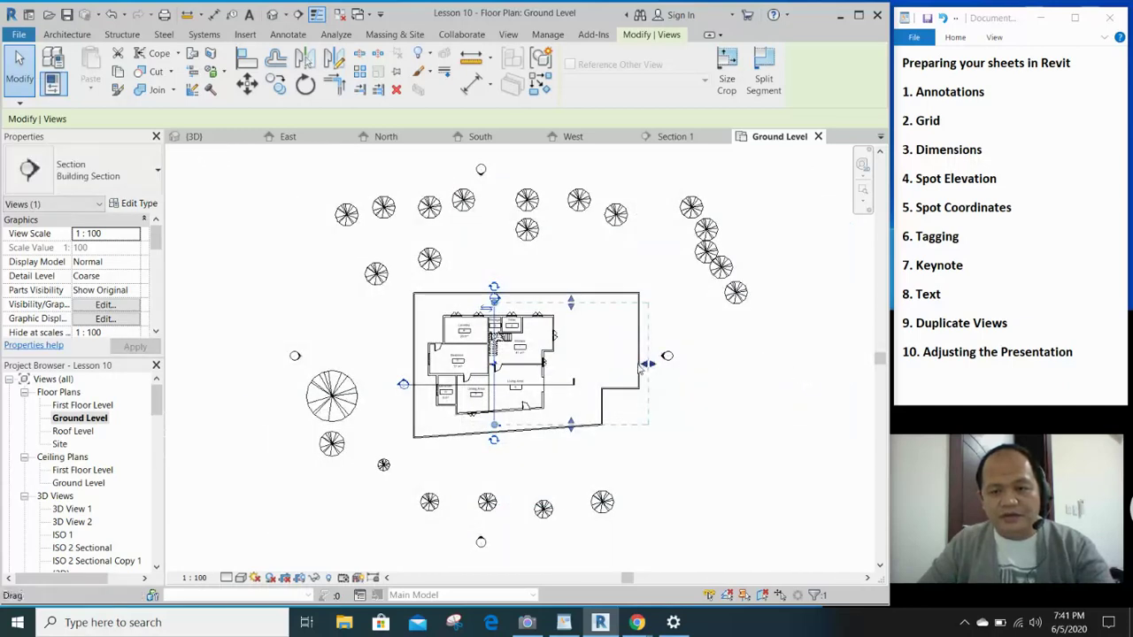
pyautogui.scroll(3, 641, 368)
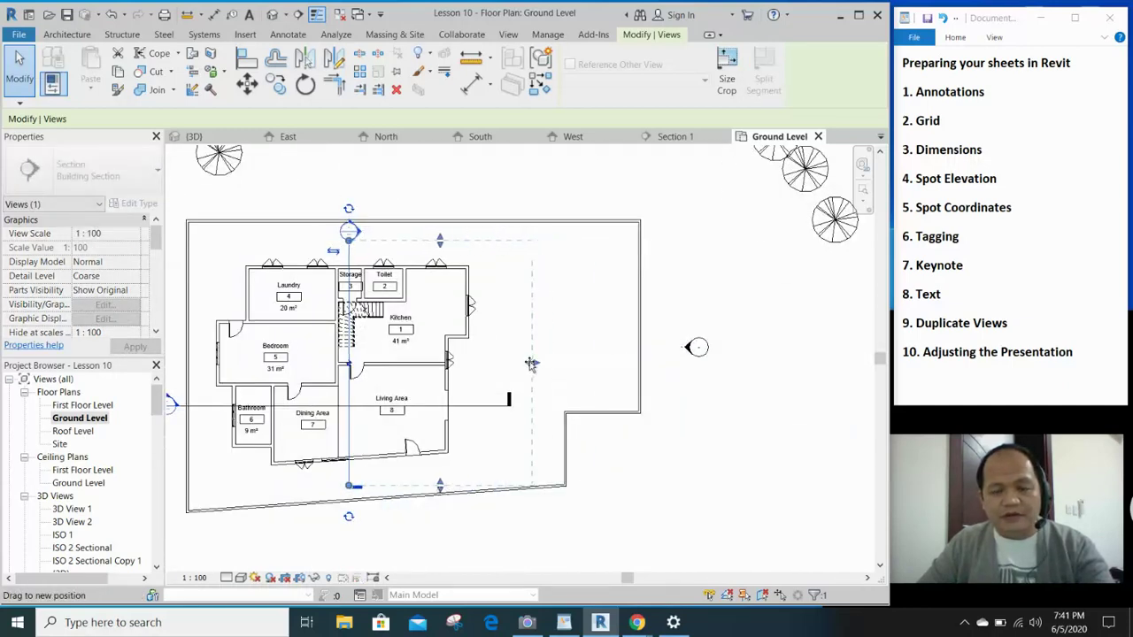
pyautogui.moveTo(531, 363); pyautogui.dragTo(526, 362)
pyautogui.scroll(1, 447, 445)
pyautogui.moveTo(506, 461); pyautogui.dragTo(552, 464, button='middle')
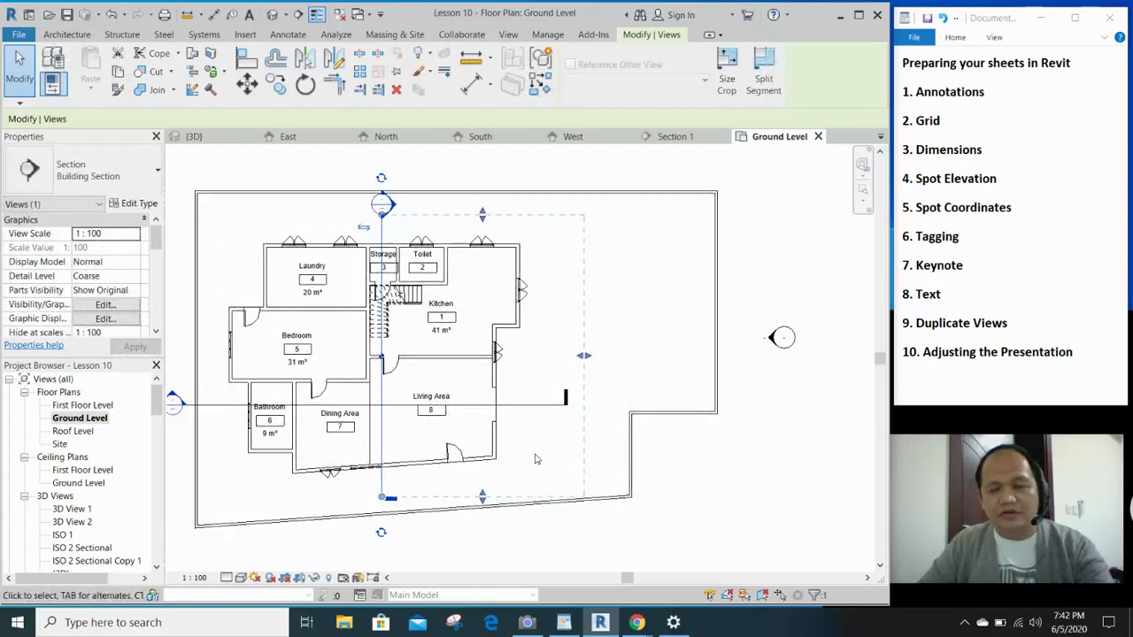
# - Go to the view of the new section from its section line in the Ground Level plan
pyautogui.press('z')
pyautogui.press('f')
pyautogui.scroll(3, 543, 333)
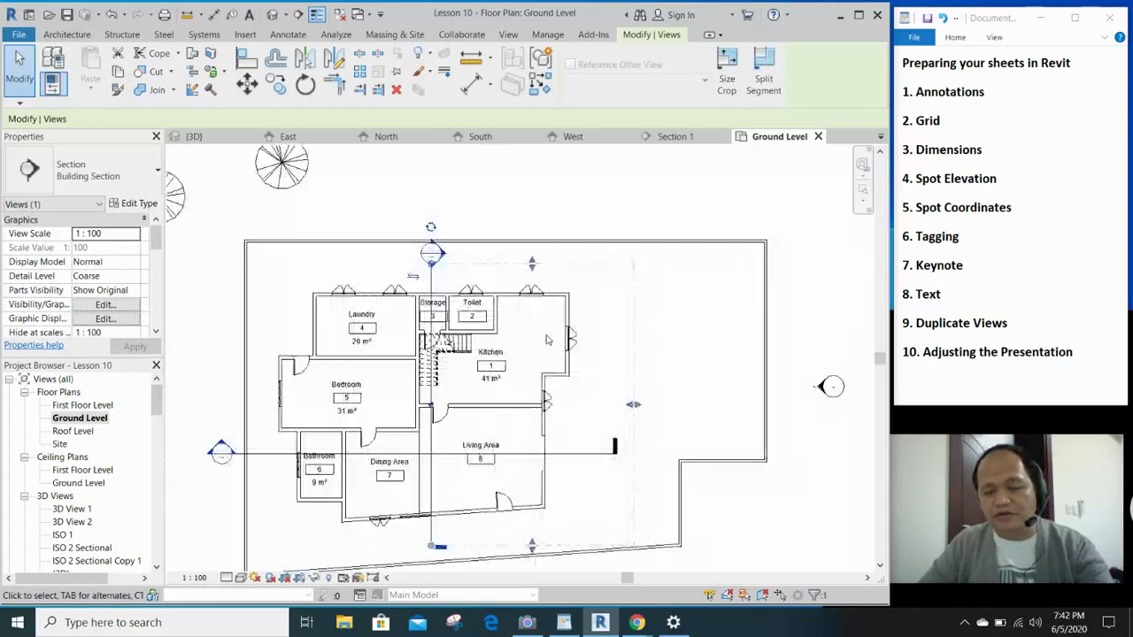
pyautogui.moveTo(599, 401); pyautogui.dragTo(626, 342, button='middle')
pyautogui.scroll(1, 600, 382)
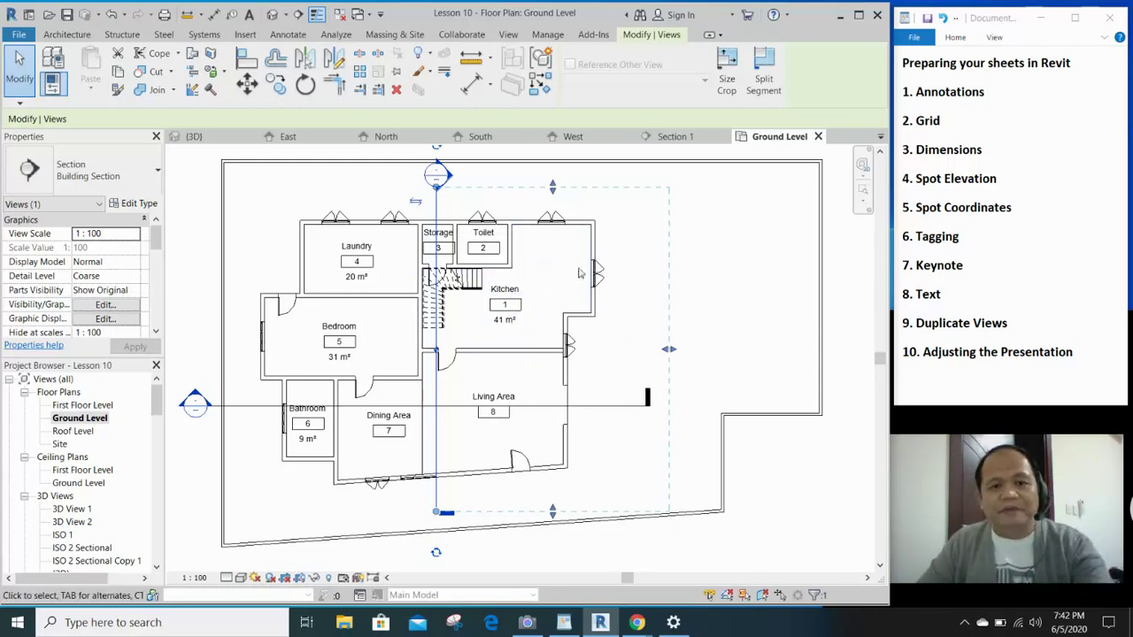
pyautogui.rightClick(440, 217)
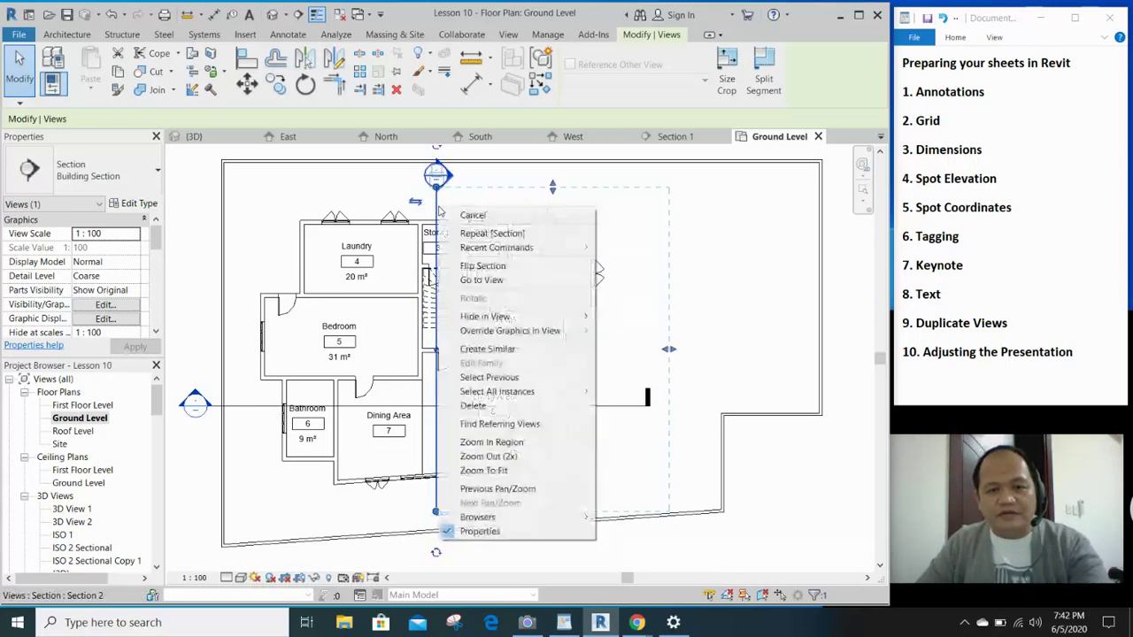
pyautogui.click(489, 280)
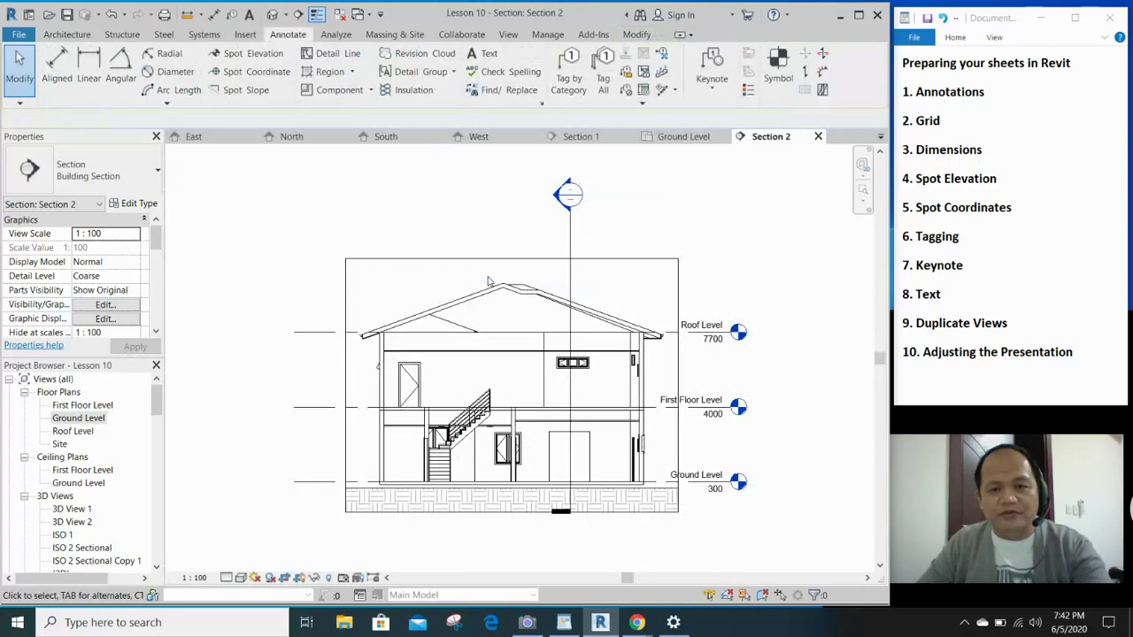
# - Set the Section 2 view's detail level to Fine and hide its crop boundary
pyautogui.moveTo(576, 580); pyautogui.dragTo(587, 528, button='middle')
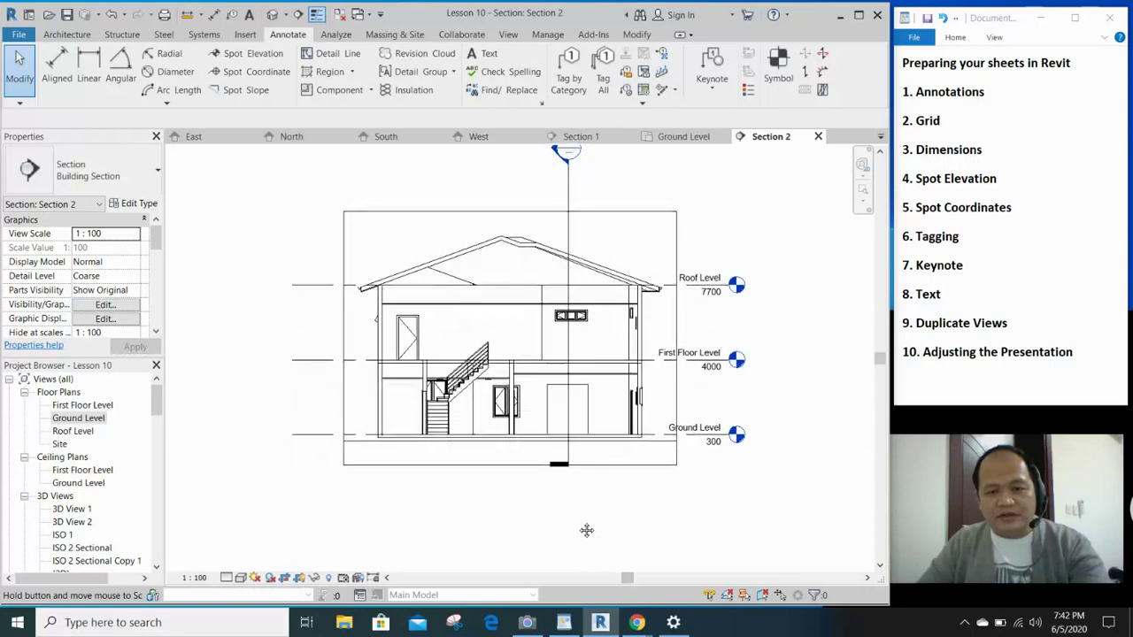
pyautogui.scroll(5, 498, 296)
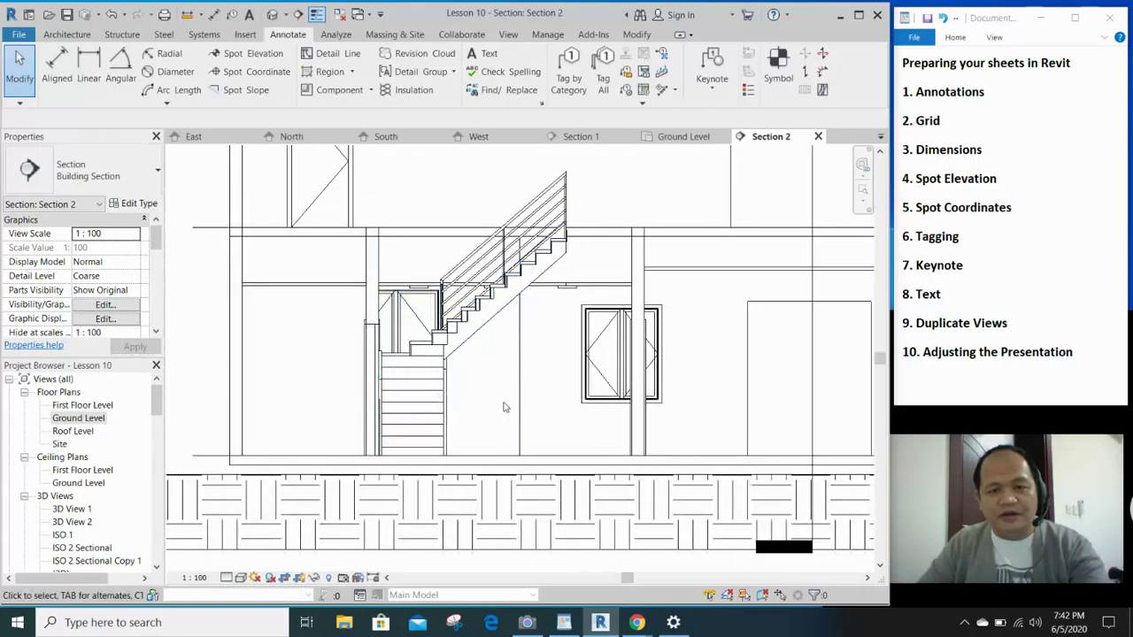
pyautogui.moveTo(506, 429); pyautogui.dragTo(504, 400, button='middle')
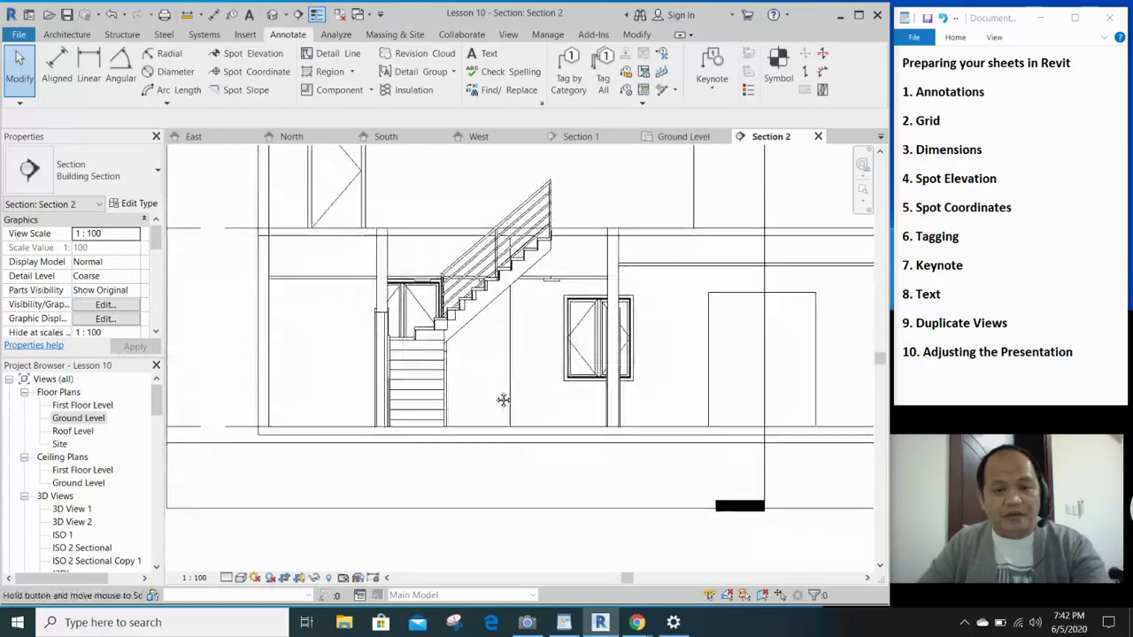
pyautogui.scroll(-1, 503, 399)
pyautogui.scroll(-3, 523, 342)
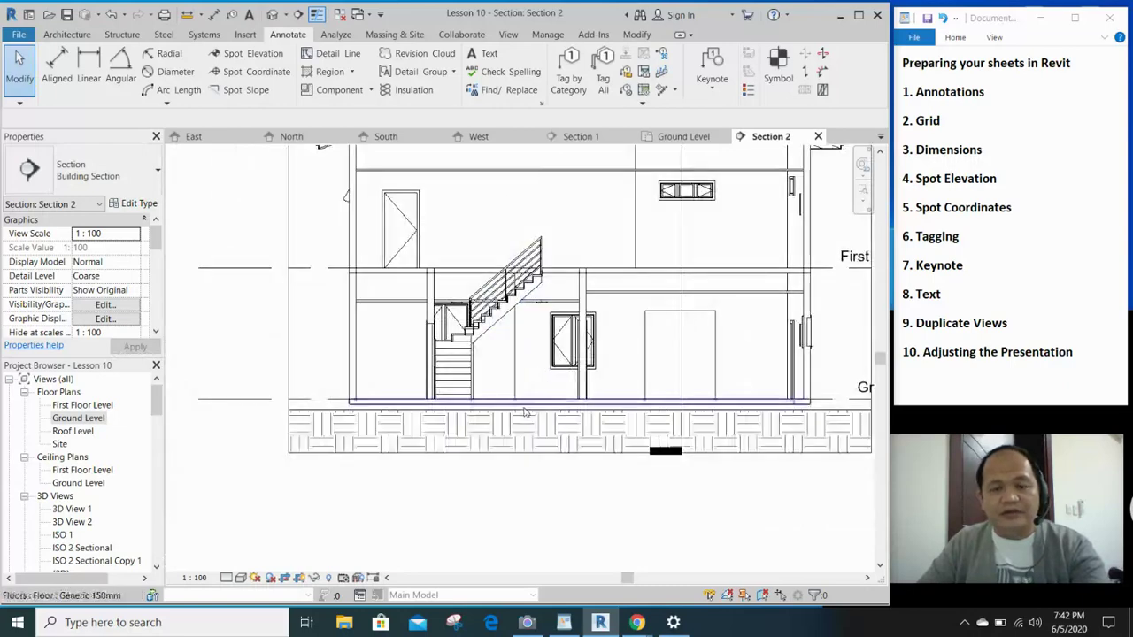
pyautogui.moveTo(531, 496); pyautogui.dragTo(534, 533, button='middle')
pyautogui.scroll(-1, 535, 533)
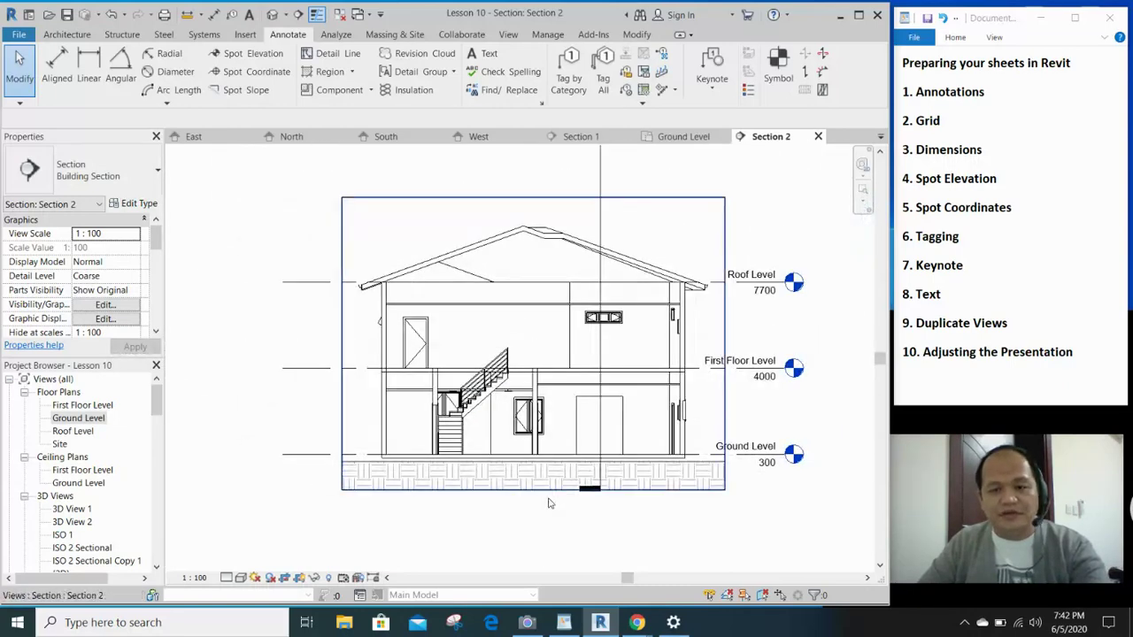
pyautogui.click(240, 577)
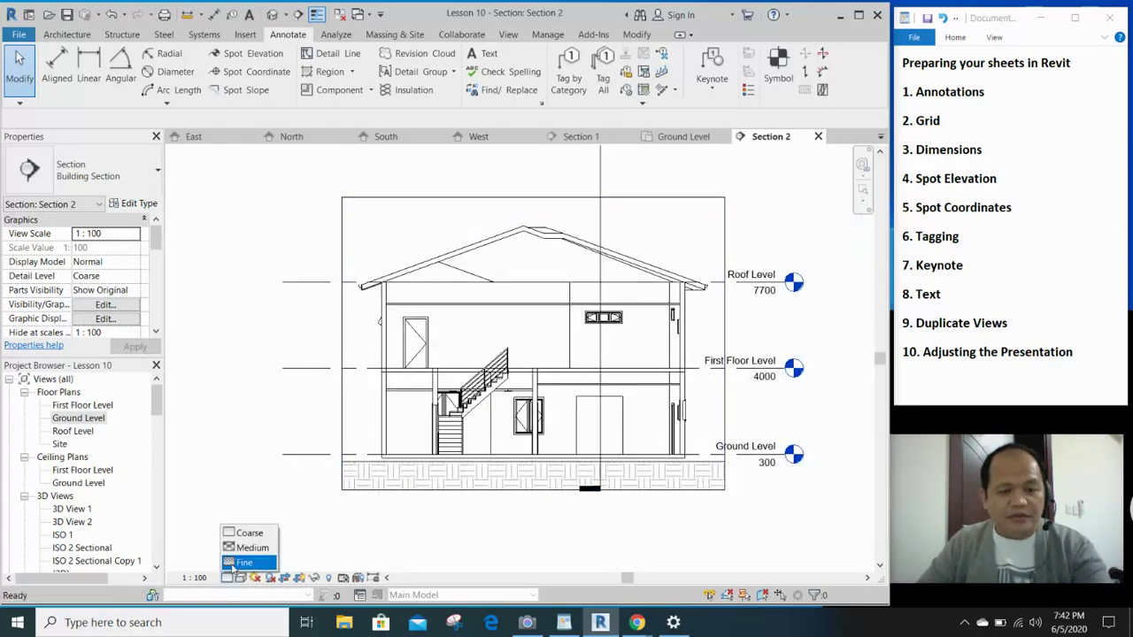
pyautogui.click(243, 560)
pyautogui.click(321, 578)
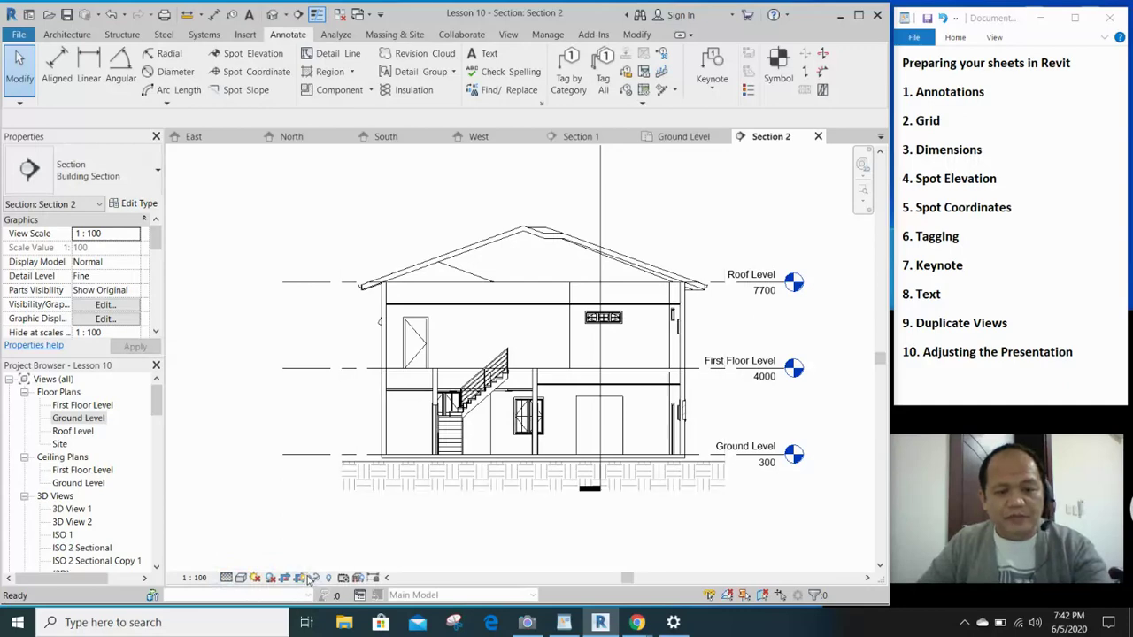
pyautogui.scroll(-2, 586, 553)
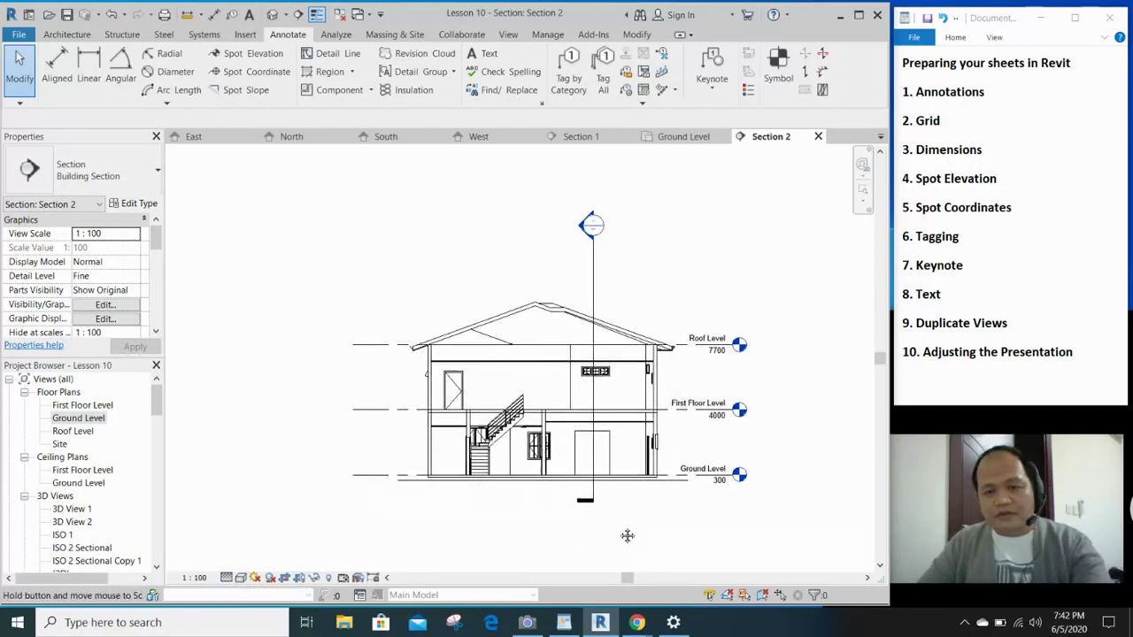
pyautogui.moveTo(536, 518); pyautogui.dragTo(523, 506, button='middle')
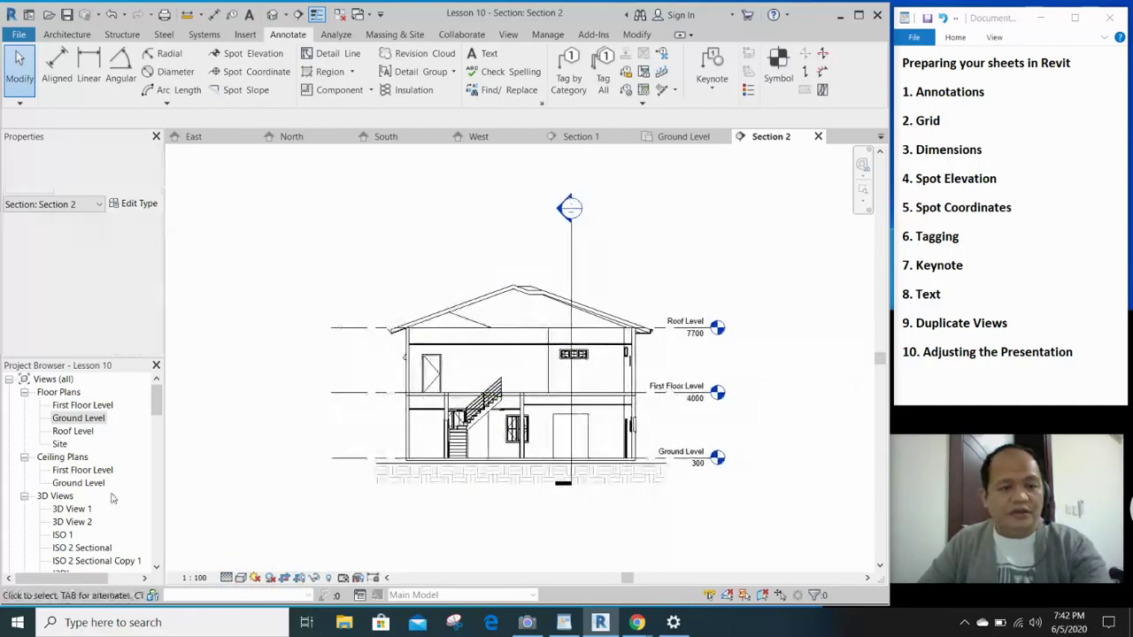
pyautogui.moveTo(160, 404); pyautogui.dragTo(161, 410)
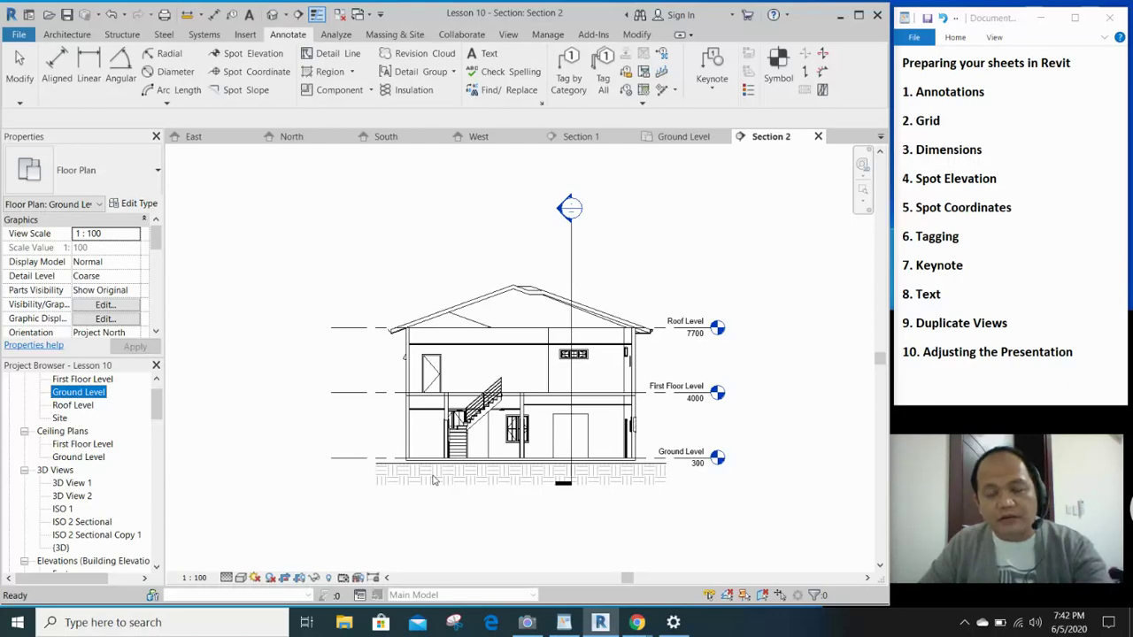
pyautogui.click(456, 531)
pyautogui.scroll(2, 531, 506)
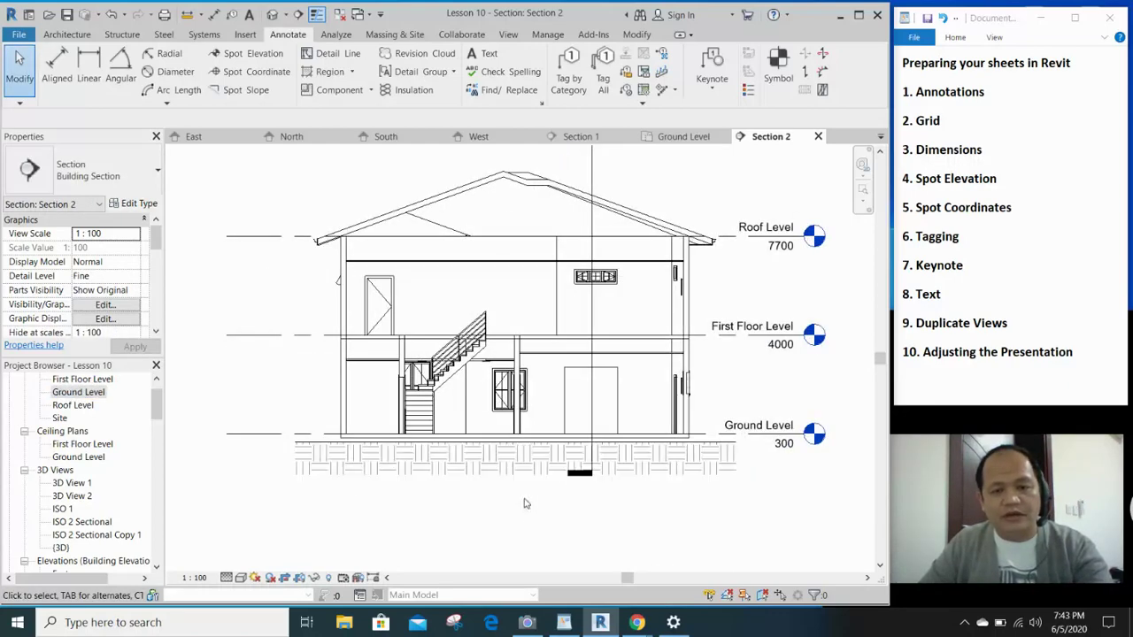
pyautogui.moveTo(524, 504)
pyautogui.mouseDown(button='middle')
pyautogui.moveTo(514, 538)
pyautogui.moveTo(492, 552)
pyautogui.mouseUp(button='middle')
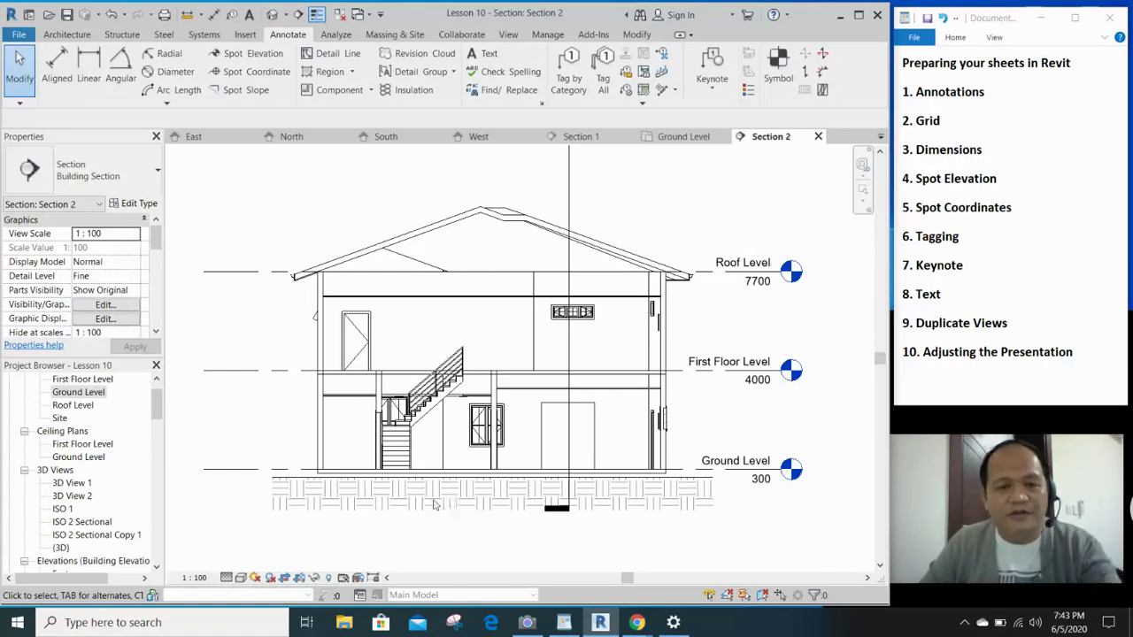
pyautogui.moveTo(493, 552); pyautogui.dragTo(454, 537, button='middle')
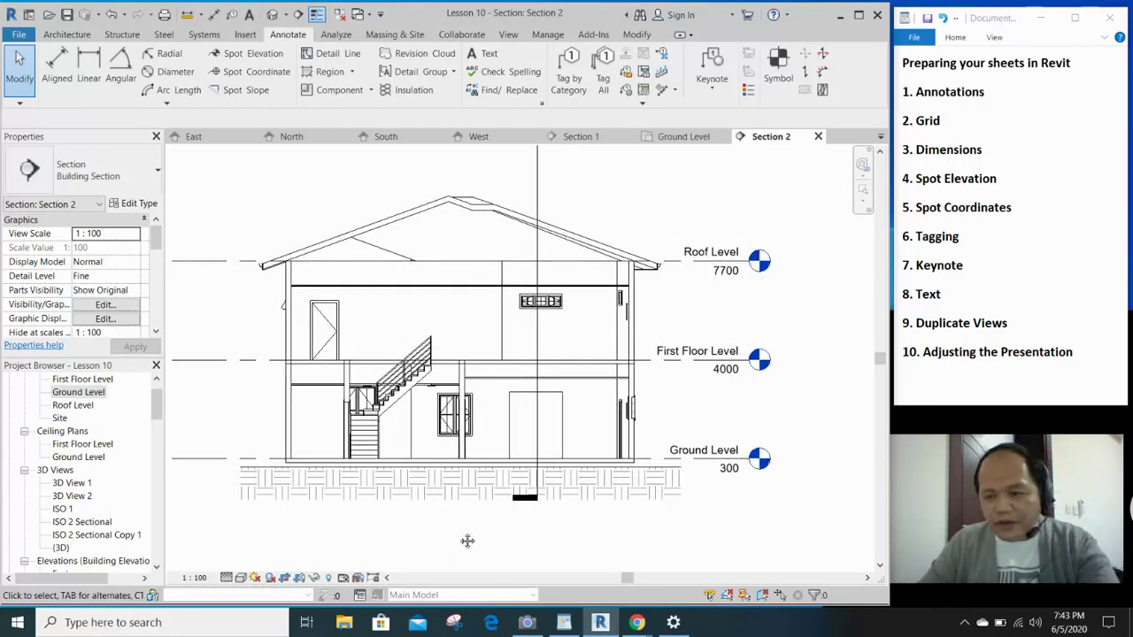
pyautogui.scroll(-2, 467, 541)
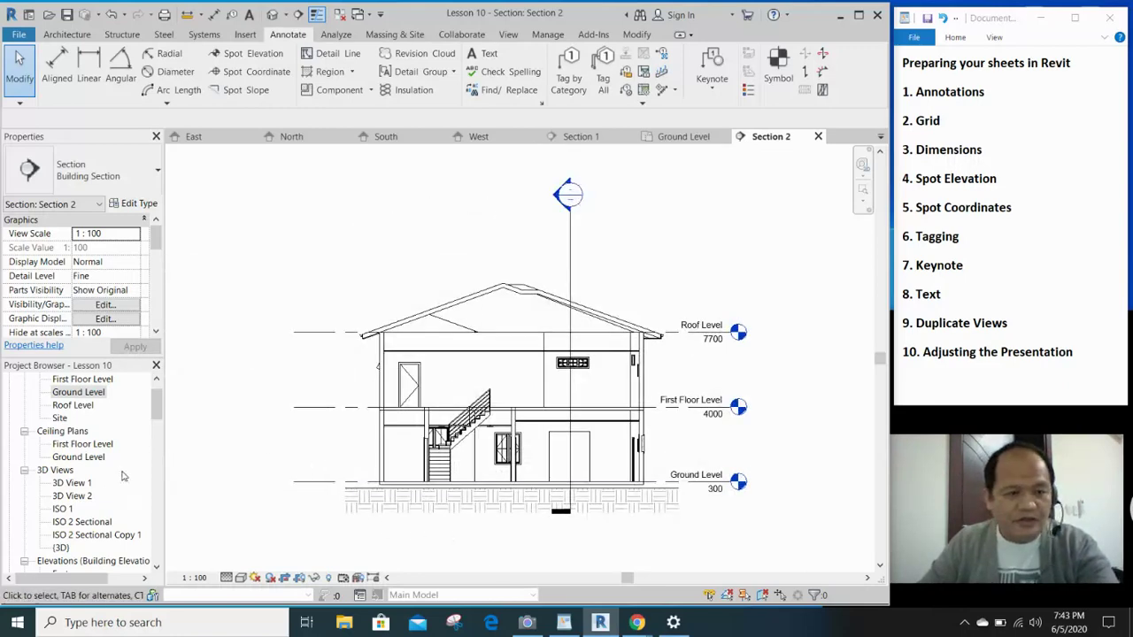
# - Return to the Ground Level floor plan to work on the whole house plan
pyautogui.moveTo(156, 414); pyautogui.dragTo(175, 394)
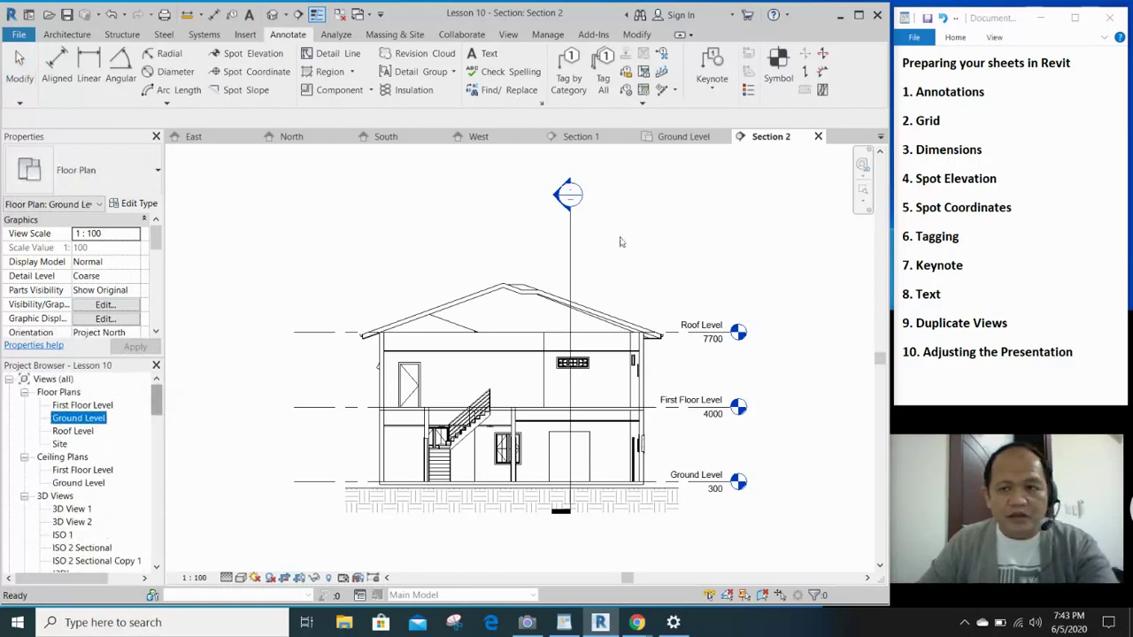
pyautogui.click(478, 544)
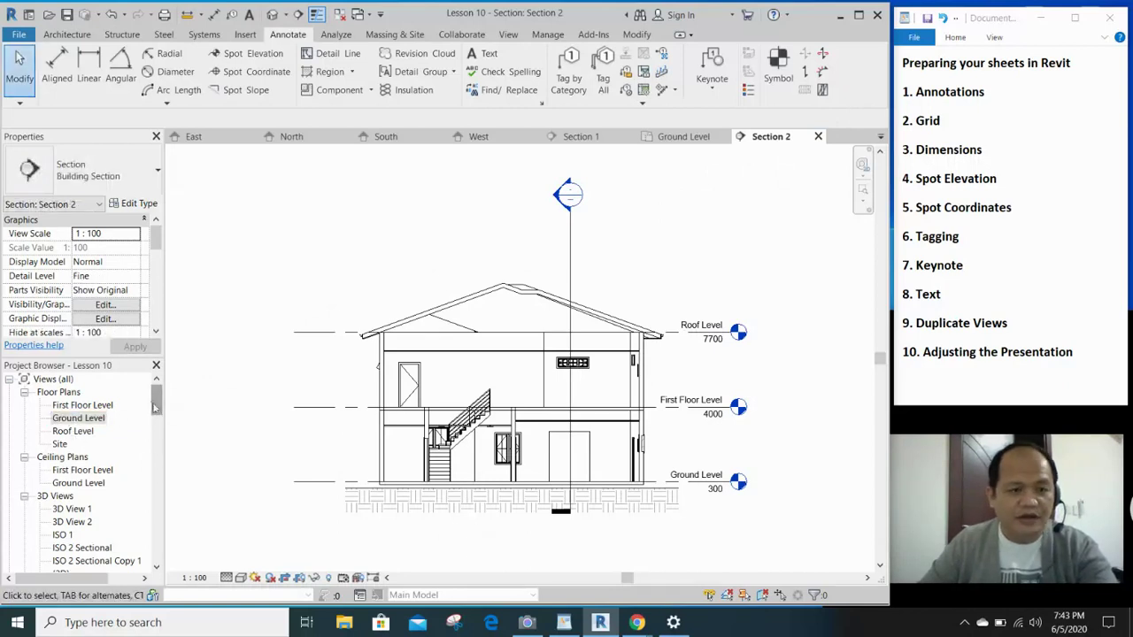
pyautogui.doubleClick(86, 420)
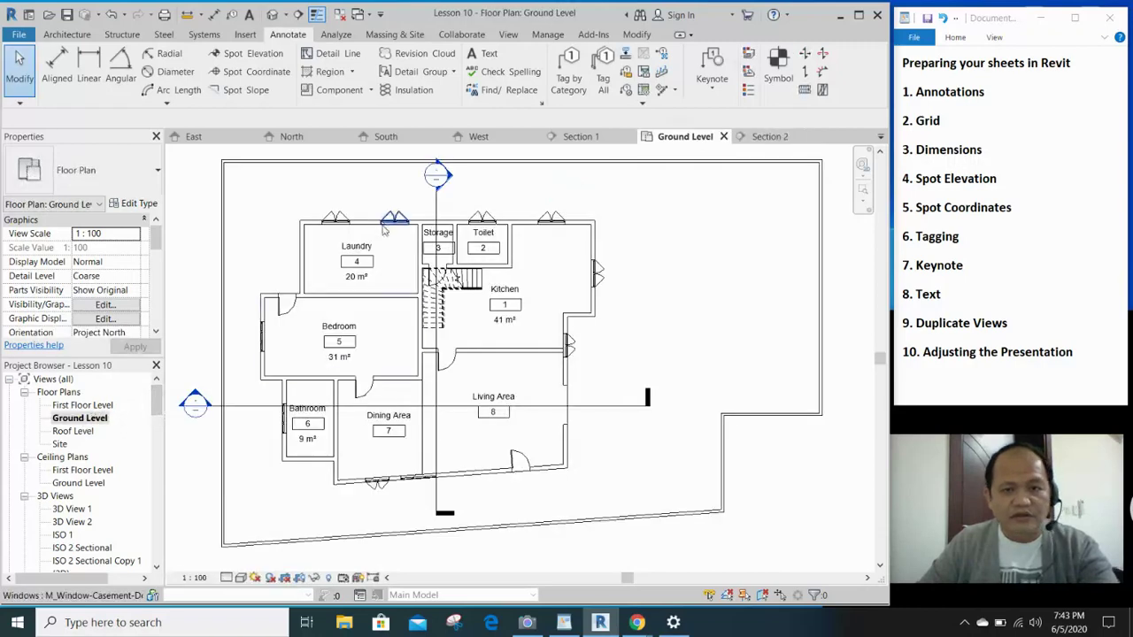
pyautogui.scroll(2, 665, 390)
pyautogui.scroll(-3, 666, 389)
pyautogui.scroll(3, 665, 385)
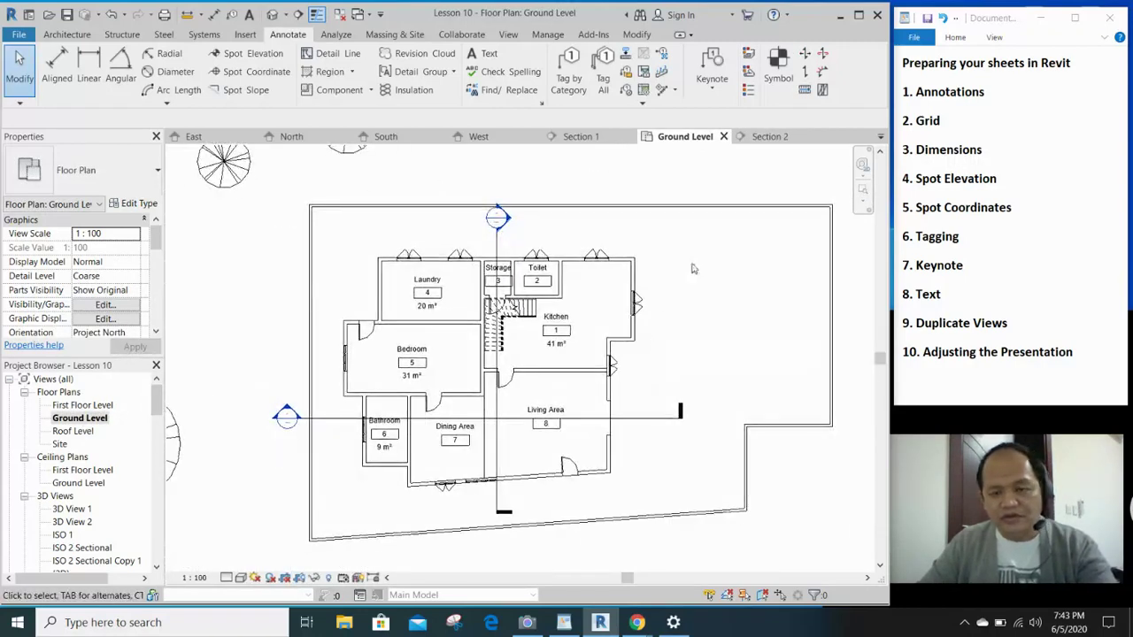
# - Draw a vertical grid line centred on the bedroom's outer window wall, from its lower corner up past the site boundary wall
pyautogui.click(78, 34)
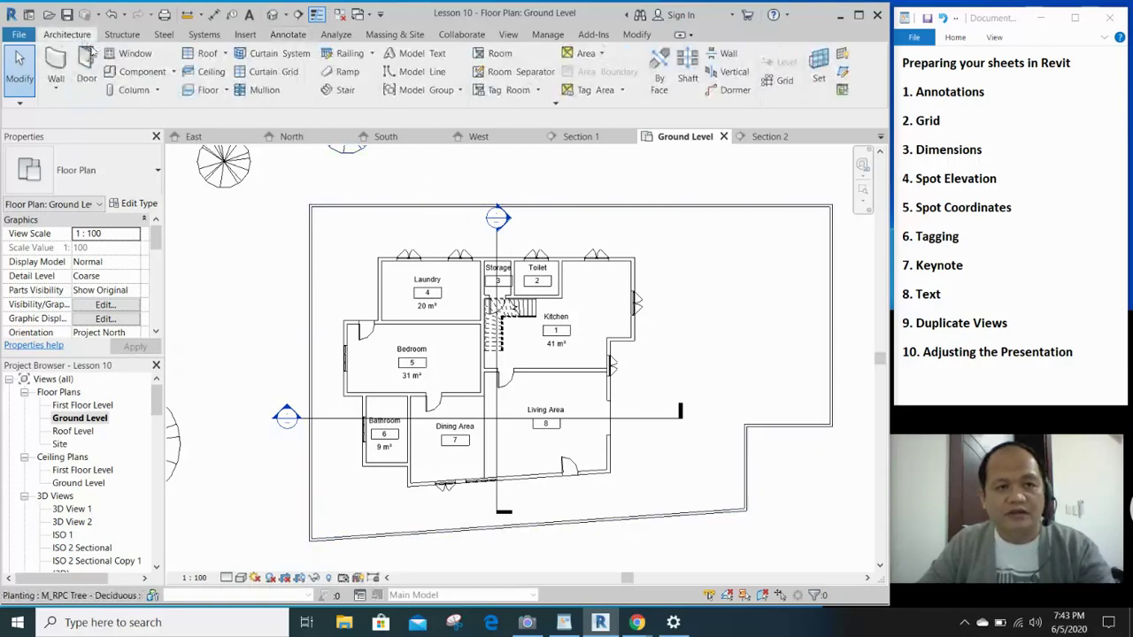
pyautogui.click(783, 84)
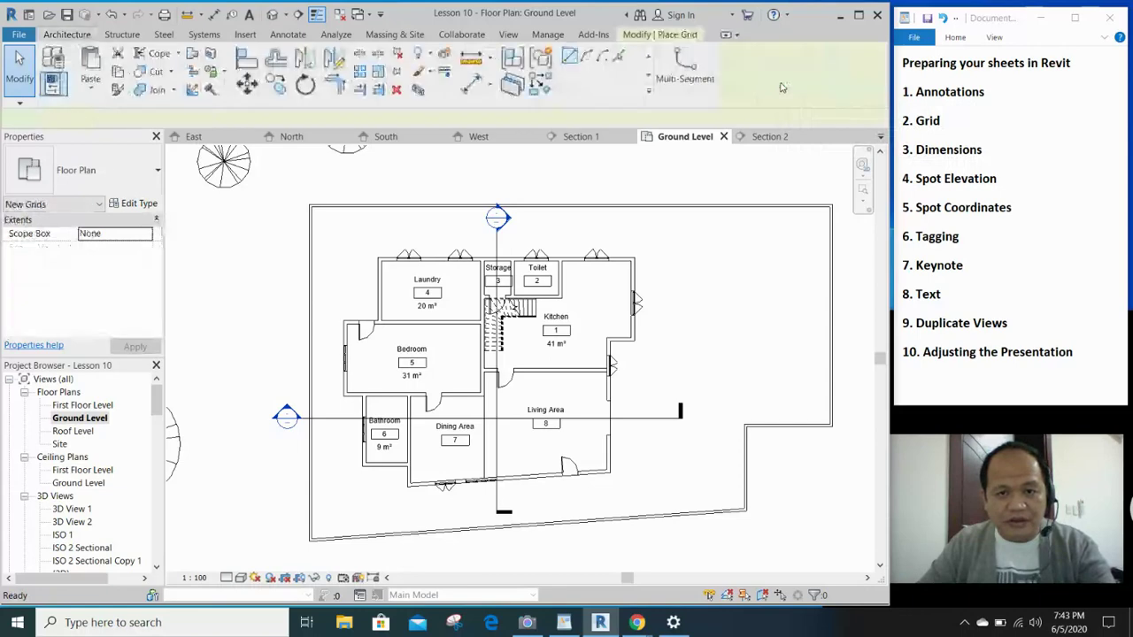
pyautogui.scroll(4, 340, 361)
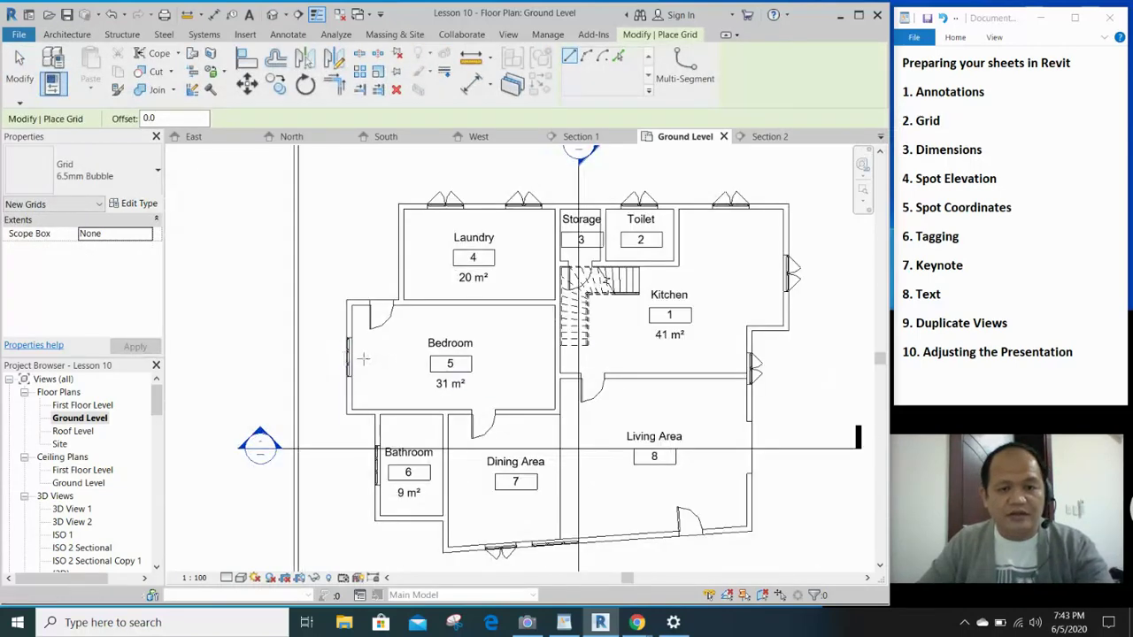
pyautogui.scroll(3, 386, 381)
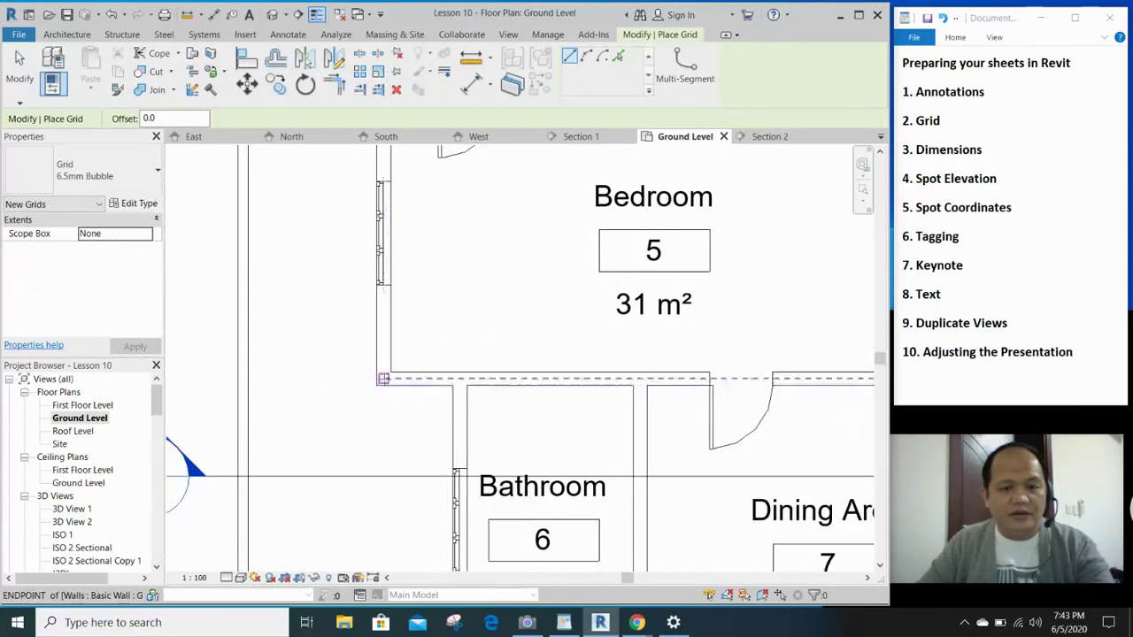
pyautogui.click(382, 379)
pyautogui.scroll(-6, 383, 379)
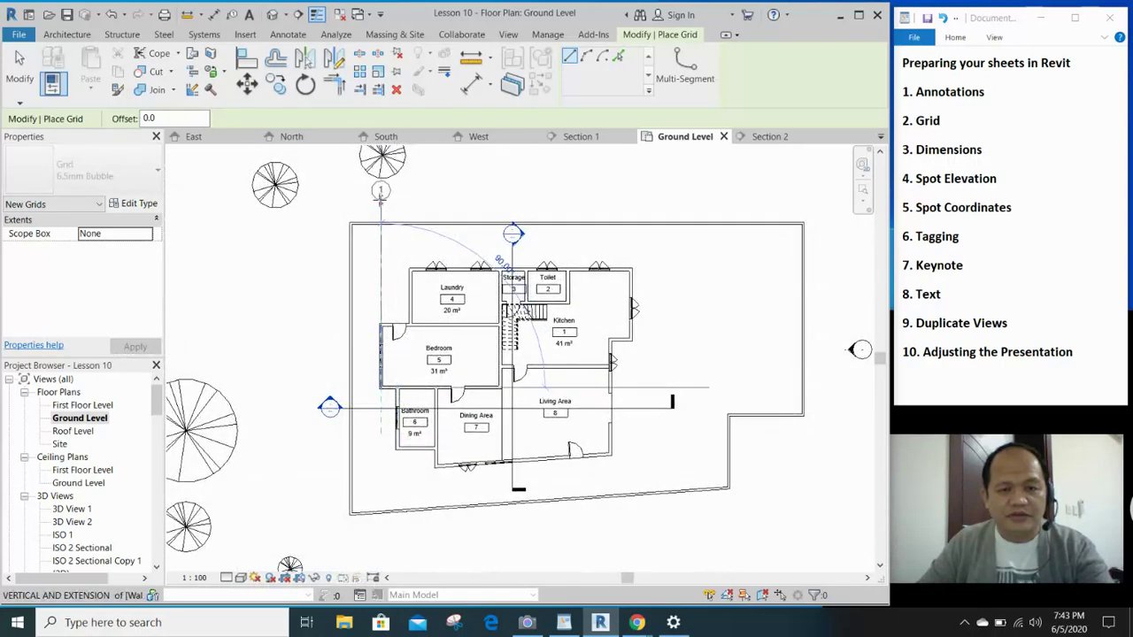
pyautogui.click(381, 199)
# - Draw a vertical grid line along the laundry's outer side wall, ending level with the first grid's head
pyautogui.scroll(2, 439, 339)
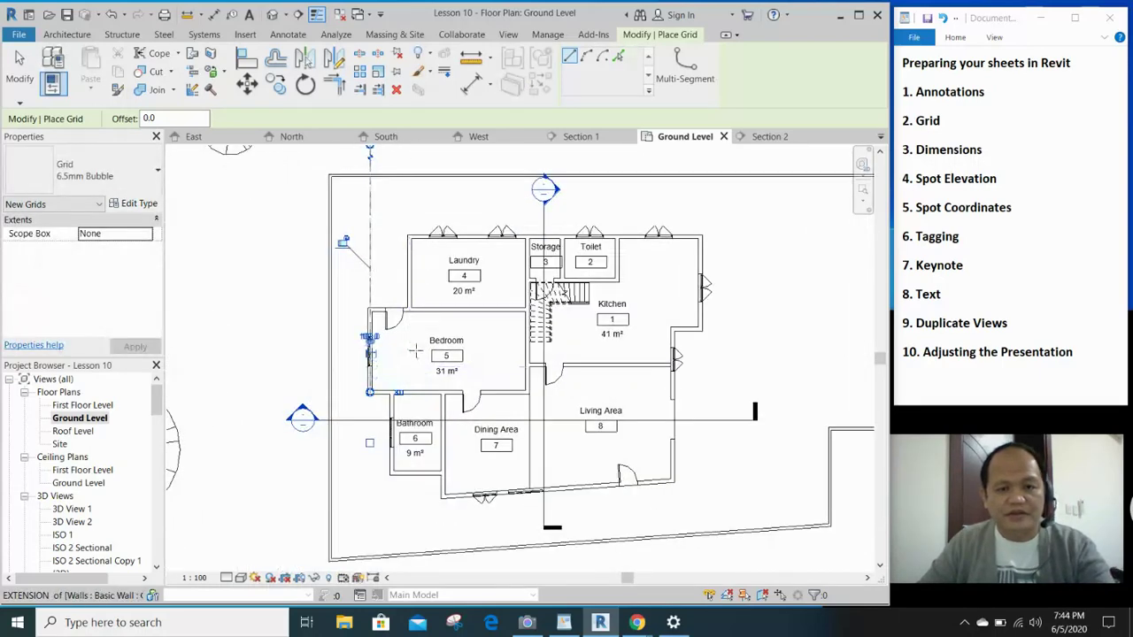
pyautogui.click(409, 310)
pyautogui.moveTo(417, 226); pyautogui.dragTo(425, 293, button='middle')
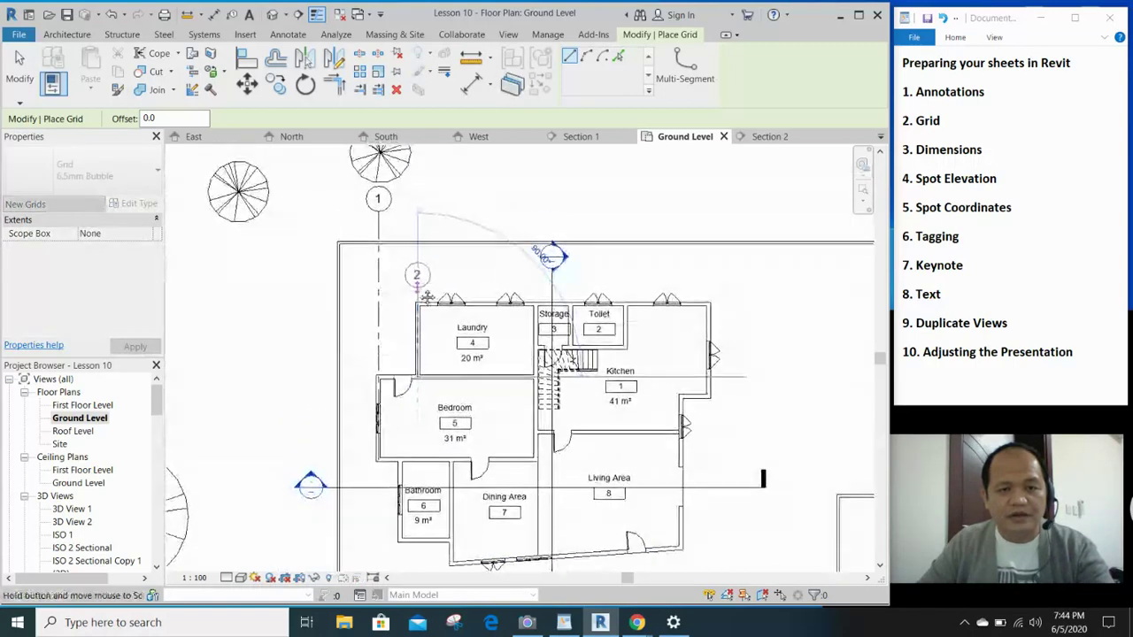
pyautogui.click(417, 210)
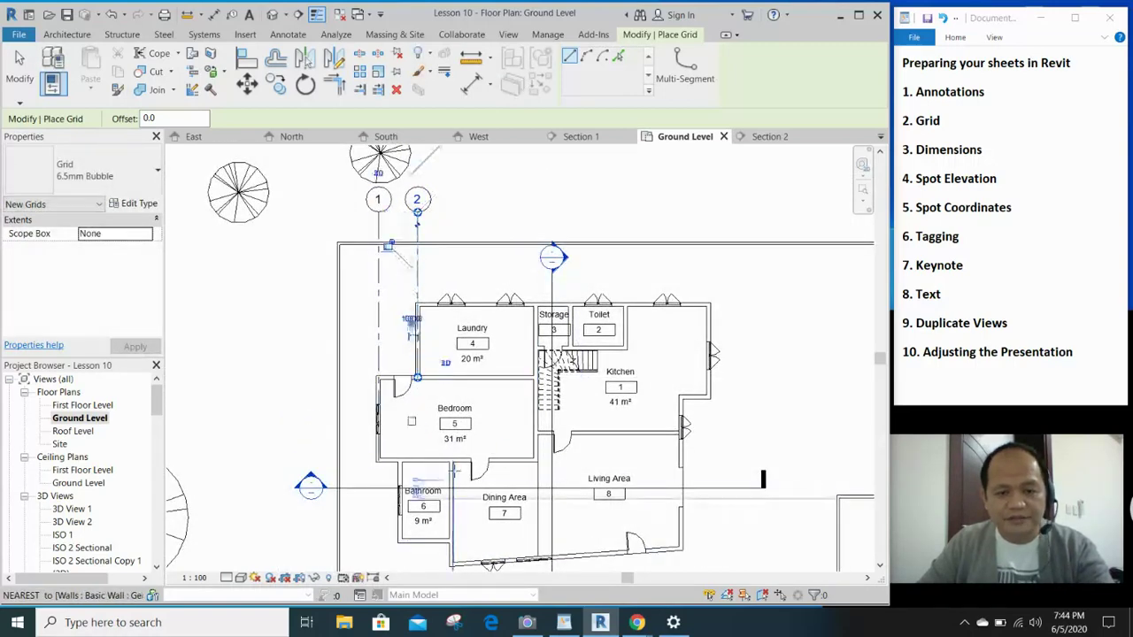
# - Draw a vertical grid line from the wall between the bathroom and dining area, ending level with the other grid heads
pyautogui.scroll(4, 447, 460)
pyautogui.click(448, 458)
pyautogui.scroll(-4, 438, 308)
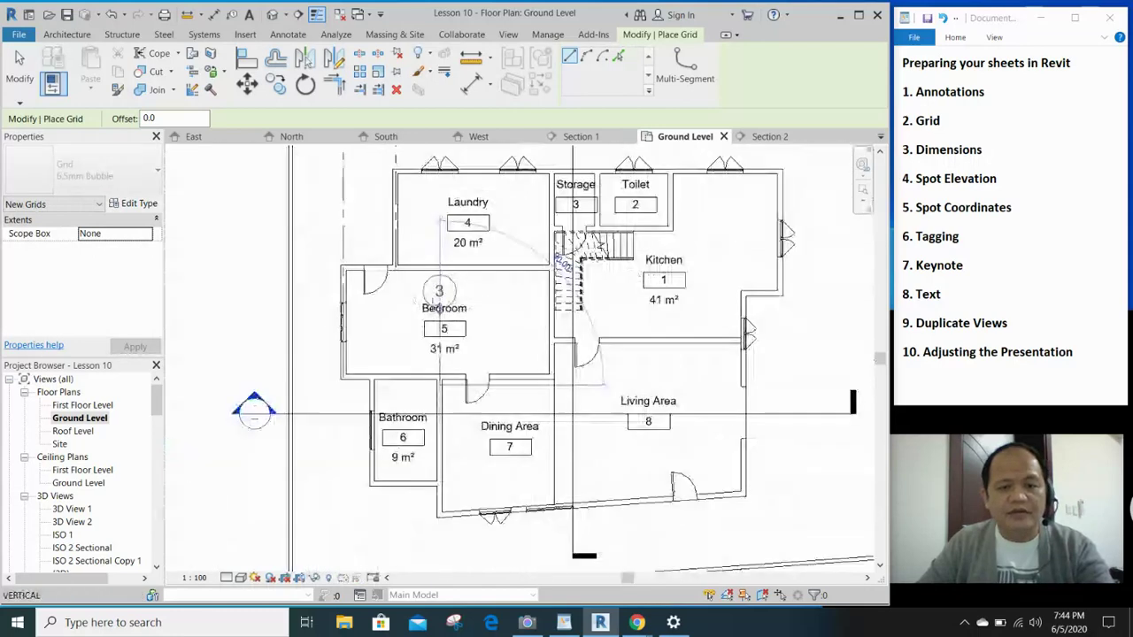
pyautogui.moveTo(451, 357); pyautogui.dragTo(476, 508, button='middle')
pyautogui.scroll(1, 475, 509)
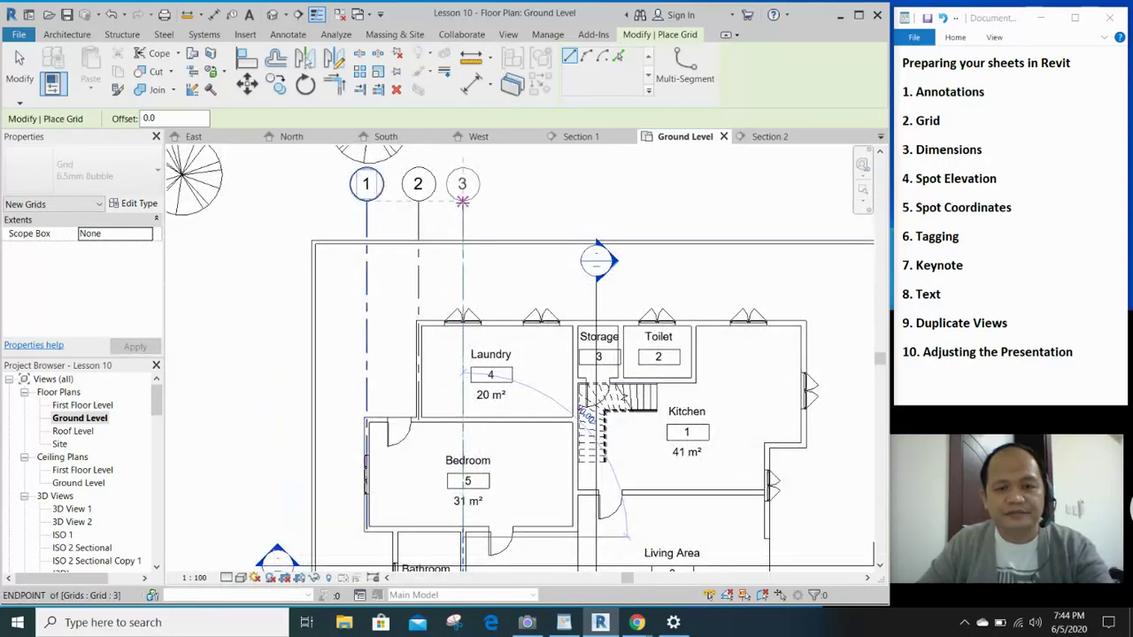
pyautogui.click(462, 202)
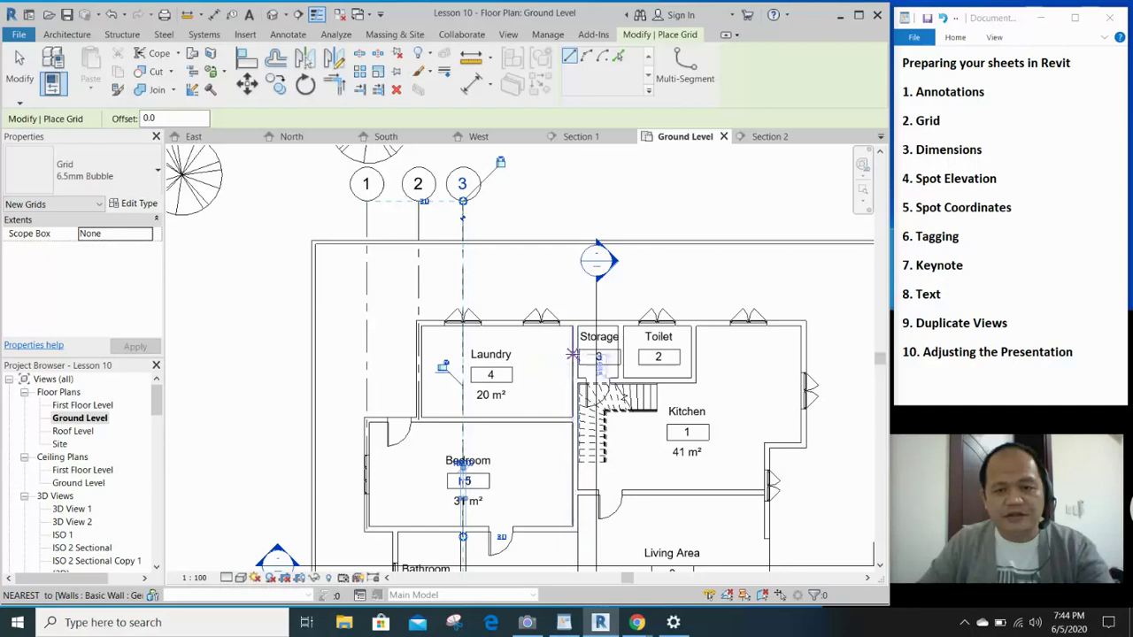
# - Draw a vertical grid line along the wall between the laundry and storage, ending level with the other grid heads
pyautogui.click(577, 355)
pyautogui.scroll(2, 576, 341)
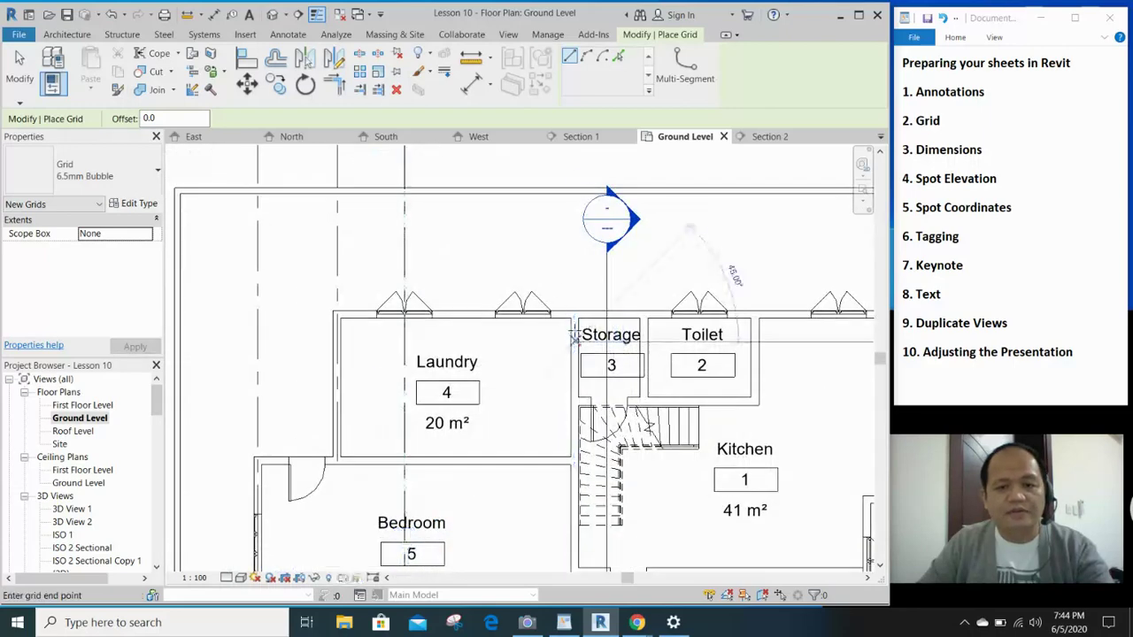
pyautogui.scroll(-2, 568, 248)
pyautogui.moveTo(559, 213)
pyautogui.mouseDown(button='middle')
pyautogui.moveTo(577, 289)
pyautogui.moveTo(547, 275)
pyautogui.mouseUp(button='middle')
pyautogui.click(591, 273)
pyautogui.scroll(-1, 626, 285)
pyautogui.scroll(-2, 626, 288)
pyautogui.scroll(3, 590, 320)
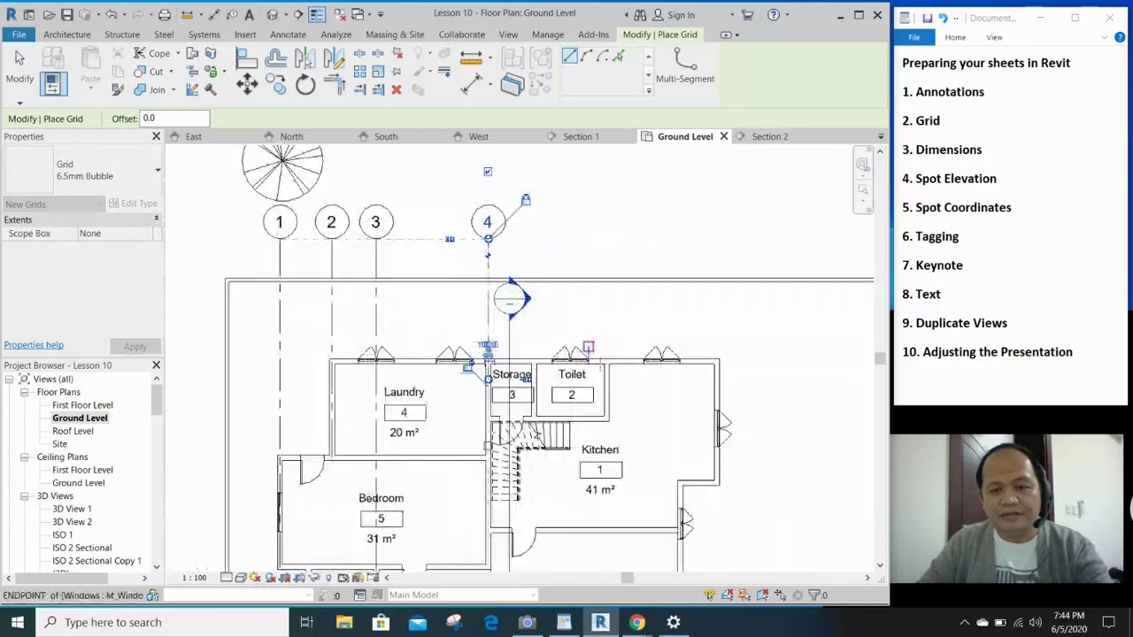
# - Draw two aligned vertical grid lines, one along the toilet–kitchen wall and one along the kitchen's outer side wall, and end the Grid command
pyautogui.click(607, 379)
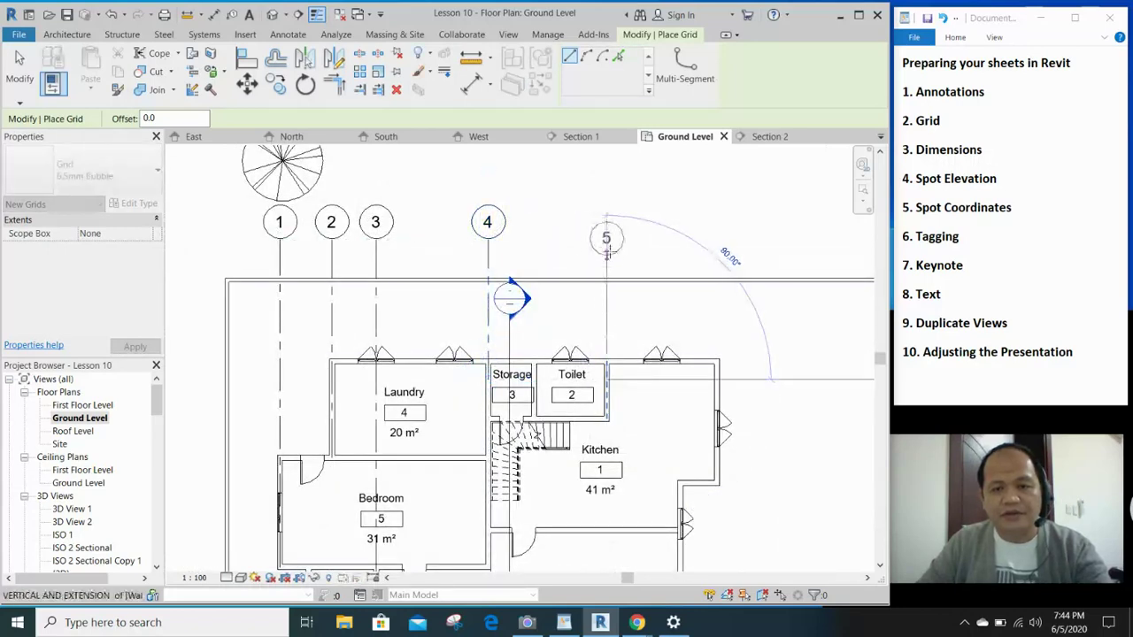
pyautogui.click(608, 241)
pyautogui.scroll(1, 716, 378)
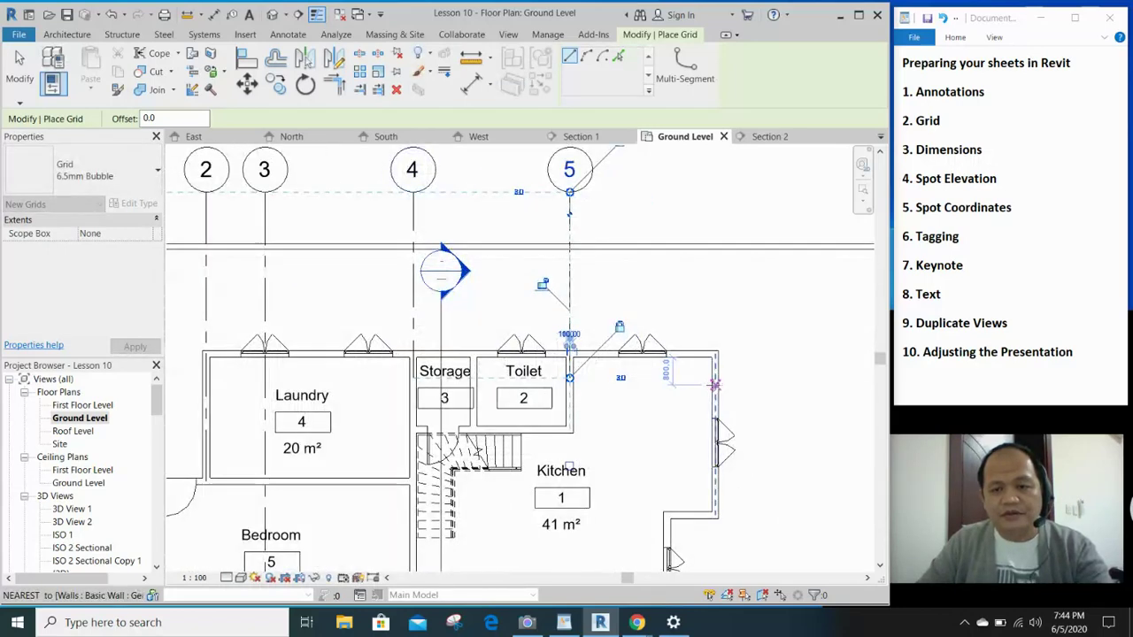
pyautogui.click(715, 378)
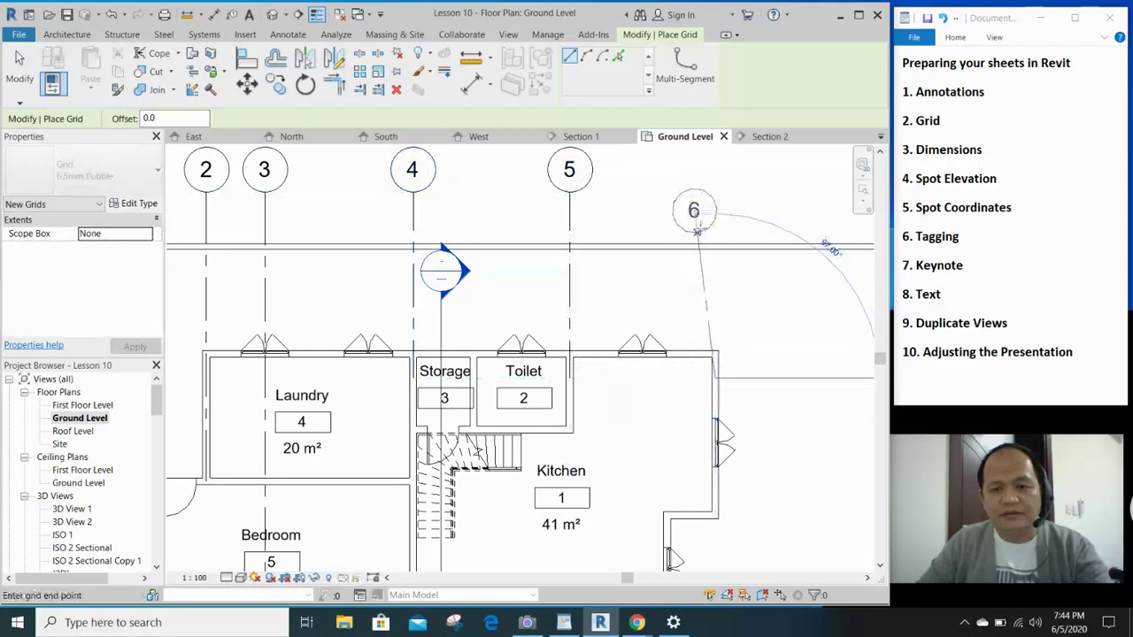
pyautogui.click(716, 192)
pyautogui.scroll(-3, 715, 205)
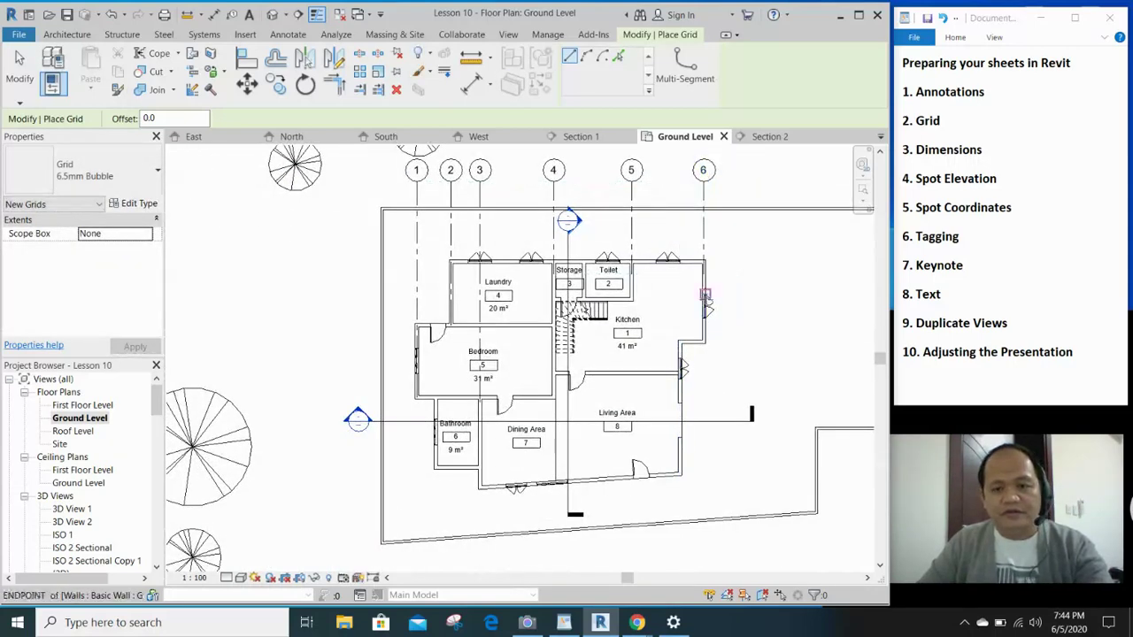
pyautogui.press('Escape')
pyautogui.press('Escape')
# - Draw a horizontal grid line along the laundry's upper outer wall, extending it outward past the site boundary beside the bedroom
pyautogui.scroll(2, 693, 343)
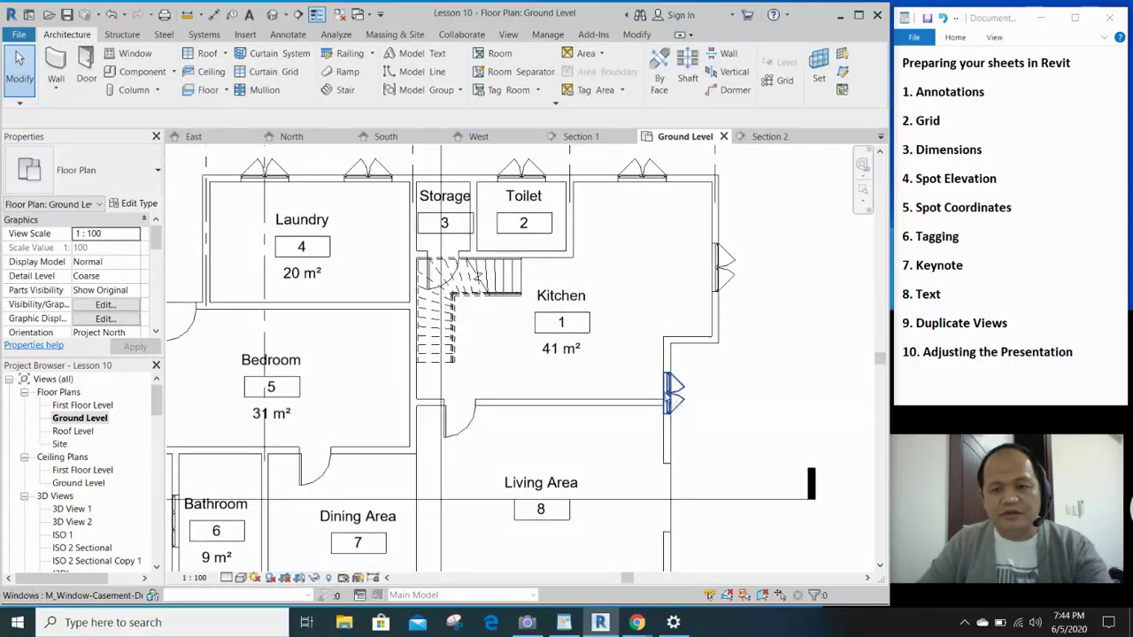
pyautogui.scroll(-3, 675, 390)
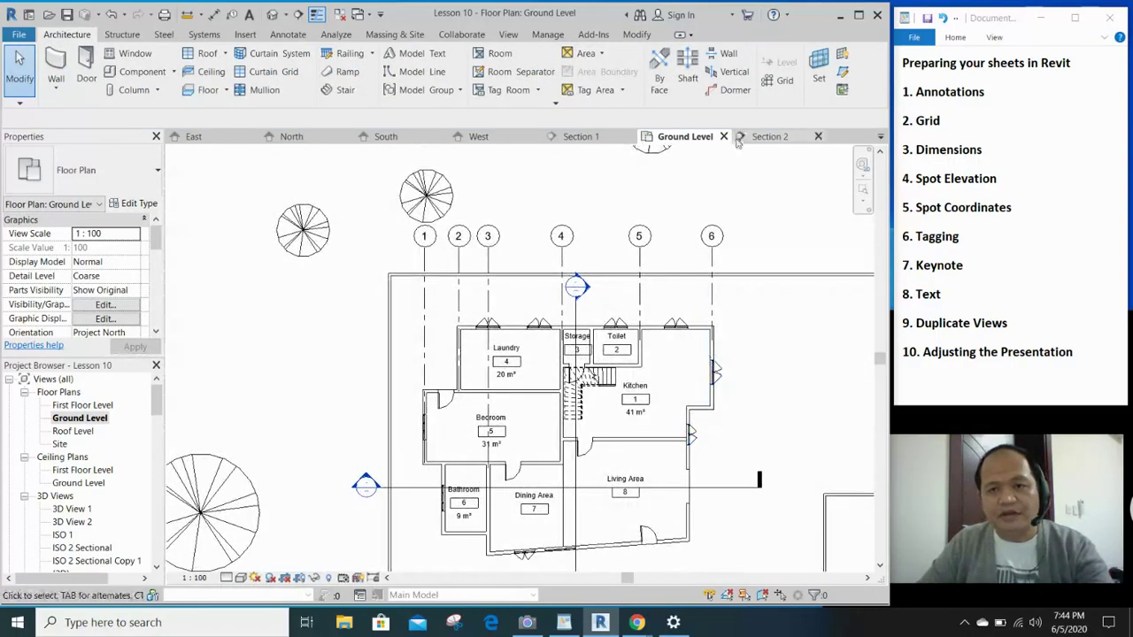
pyautogui.press('g')
pyautogui.press('r')
pyautogui.scroll(2, 478, 363)
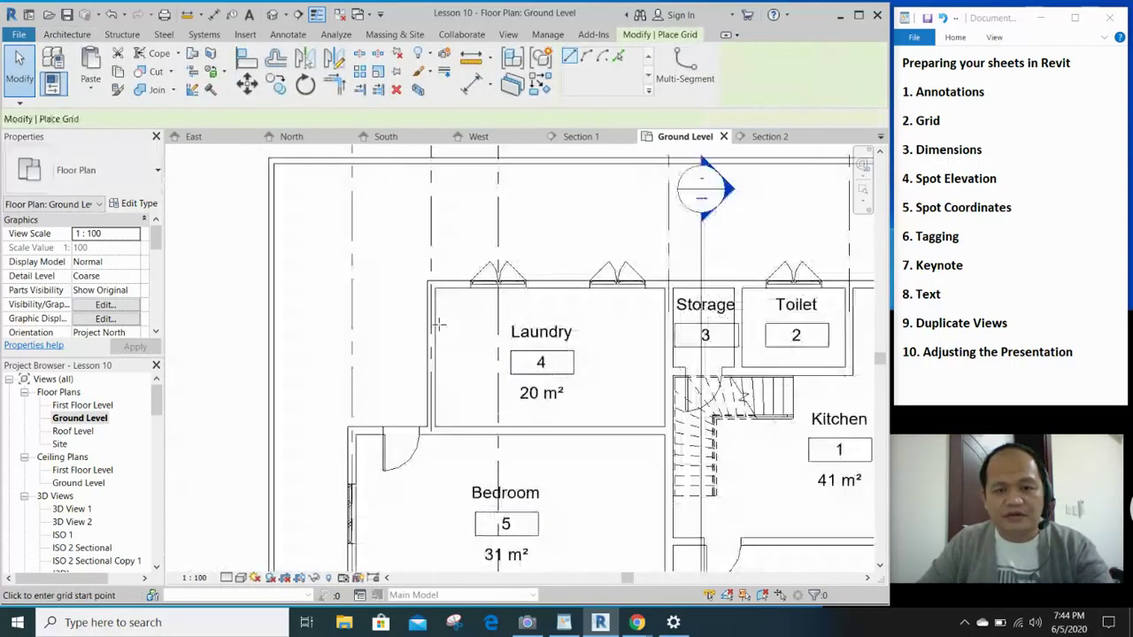
pyautogui.click(434, 281)
pyautogui.moveTo(235, 283); pyautogui.dragTo(478, 316, button='middle')
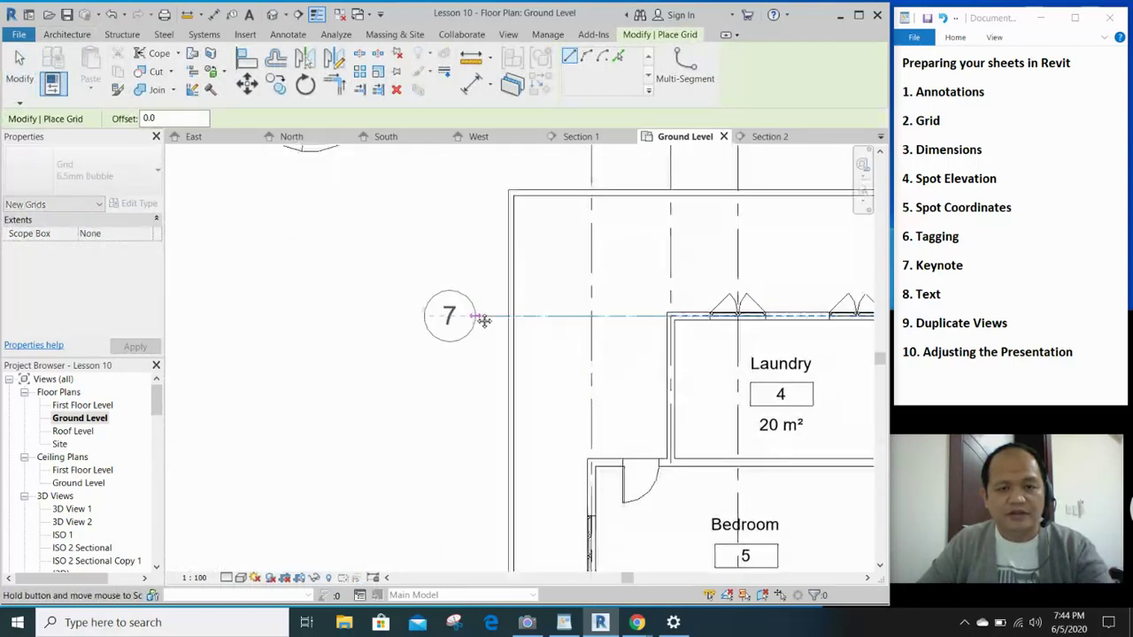
pyautogui.click(380, 316)
# - Draw a horizontal grid line along the wall between the laundry and bedroom, ending in line with the horizontal grid above
pyautogui.scroll(-3, 466, 387)
pyautogui.scroll(3, 496, 443)
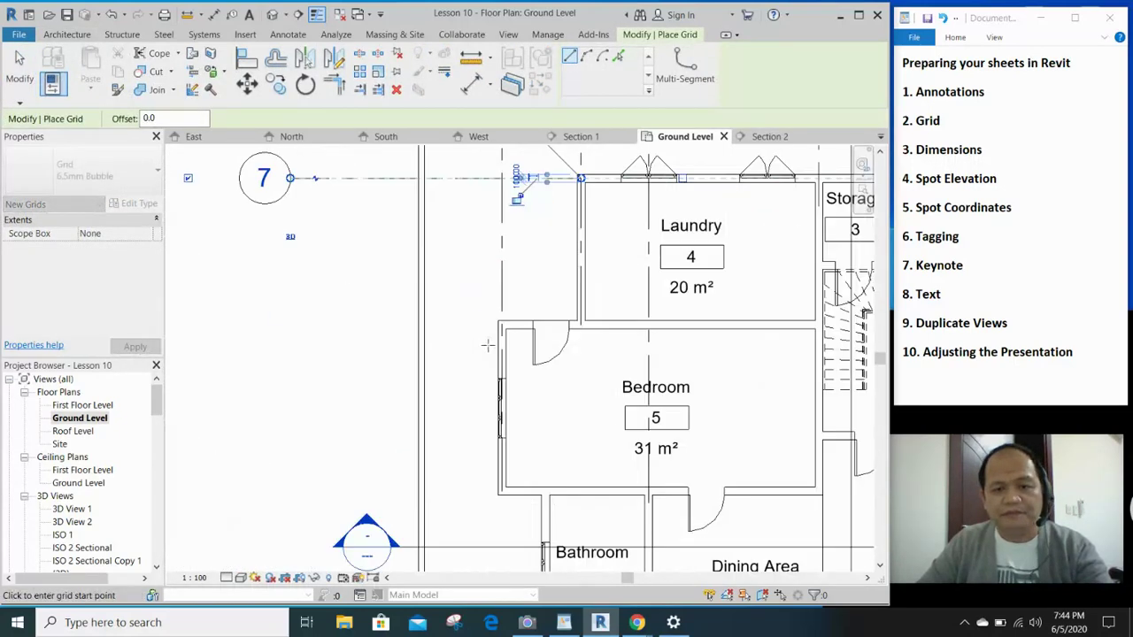
pyautogui.click(511, 326)
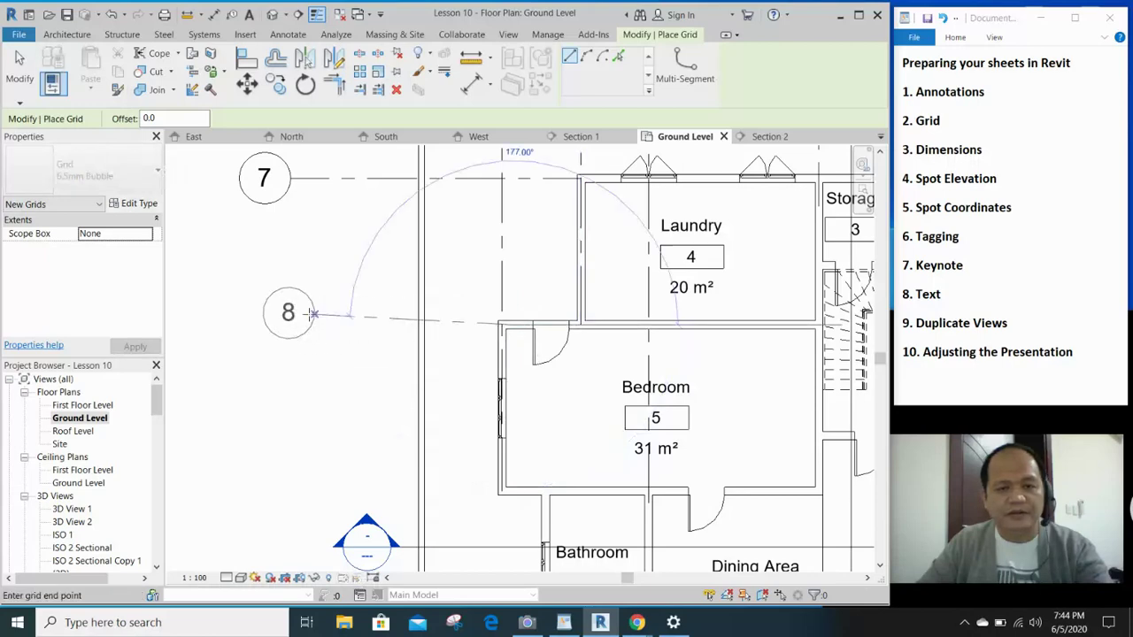
pyautogui.click(289, 325)
# - Draw a horizontal grid line along the bedroom's lower wall, ending in line with the horizontal grid heads above
pyautogui.moveTo(480, 480); pyautogui.dragTo(481, 367, button='middle')
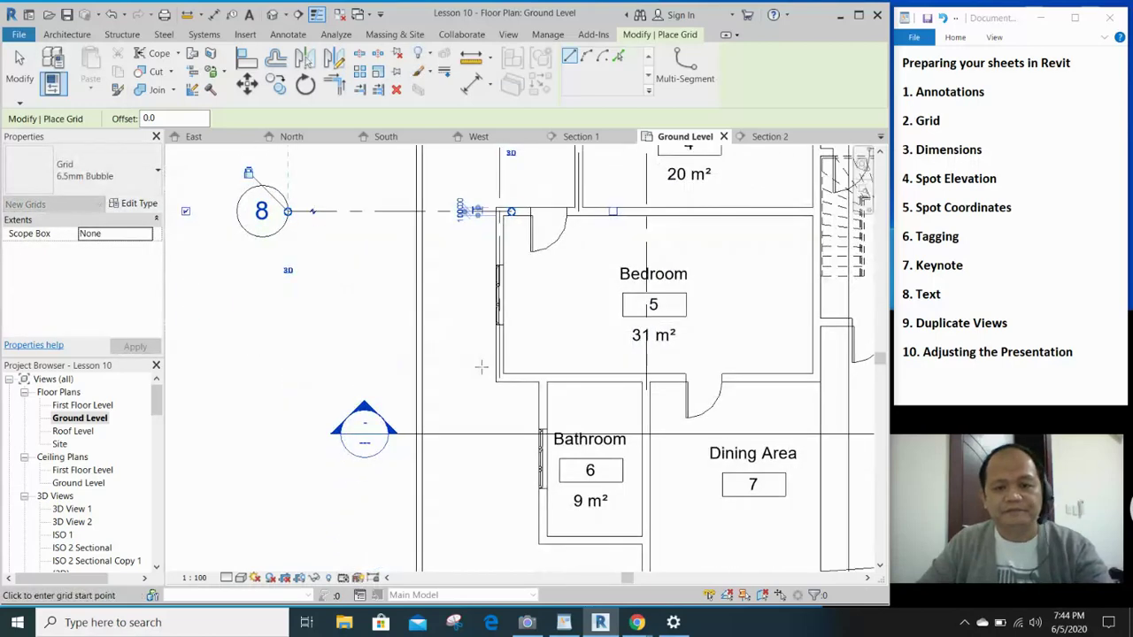
pyautogui.scroll(2, 478, 367)
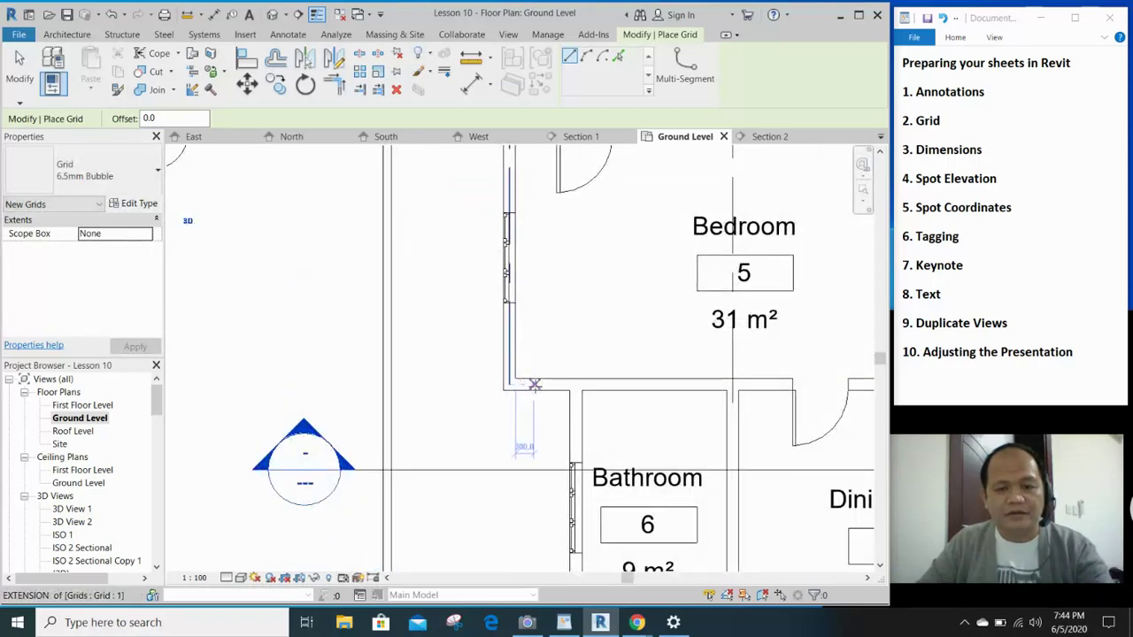
pyautogui.click(534, 386)
pyautogui.scroll(-2, 293, 339)
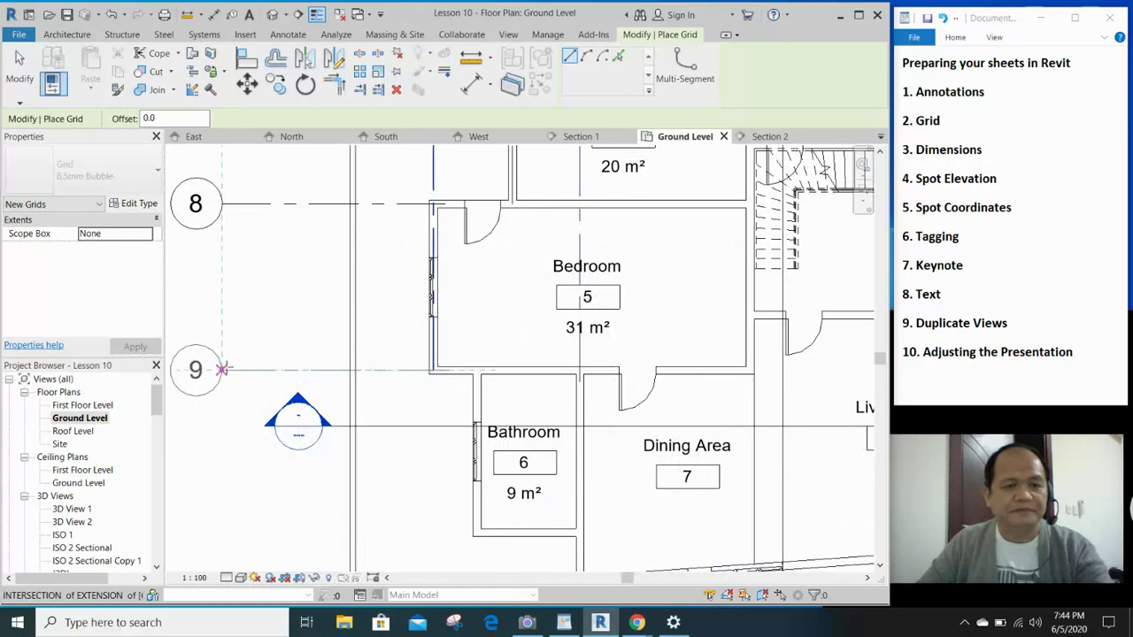
pyautogui.click(221, 369)
# - Draw a horizontal grid line along the bathroom's lower outer wall, extending it outward past the site boundary
pyautogui.moveTo(471, 537); pyautogui.dragTo(511, 382, button='middle')
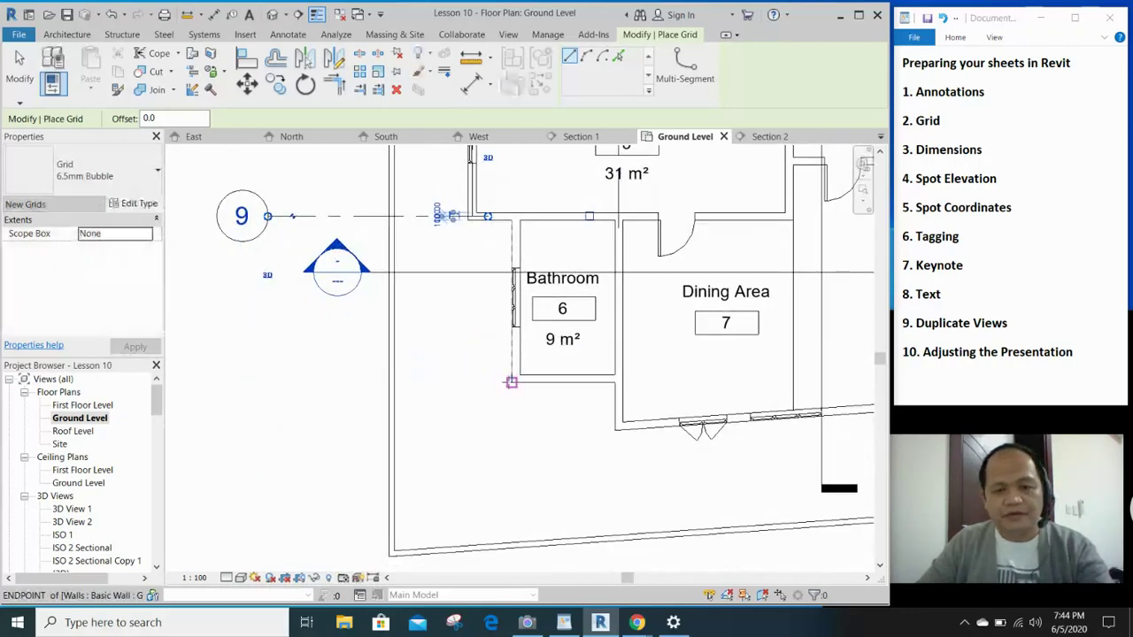
pyautogui.click(515, 379)
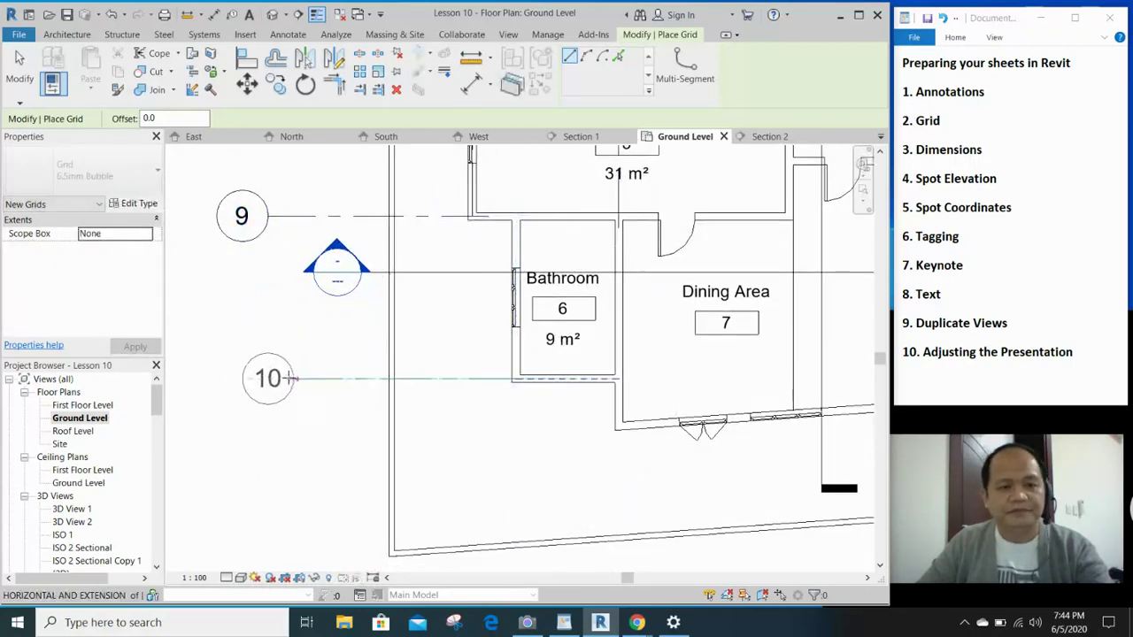
pyautogui.click(260, 379)
# - Draw a grid line along the dining area's slanted lower outer wall, extending it outward past the site boundary below grid 10
pyautogui.scroll(-4, 328, 467)
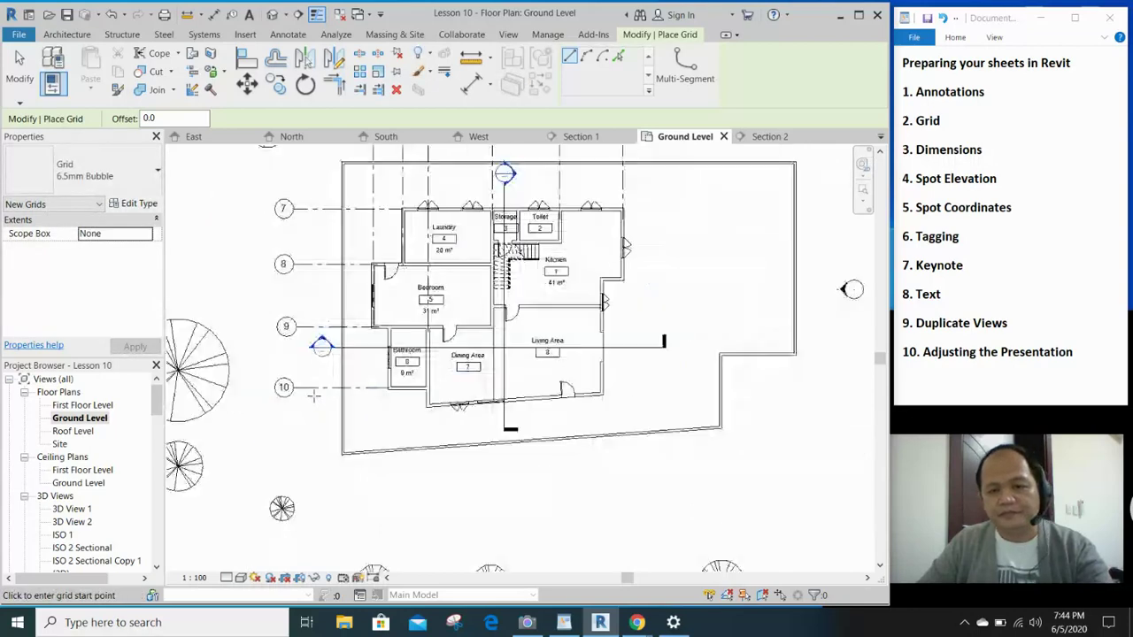
pyautogui.scroll(3, 404, 482)
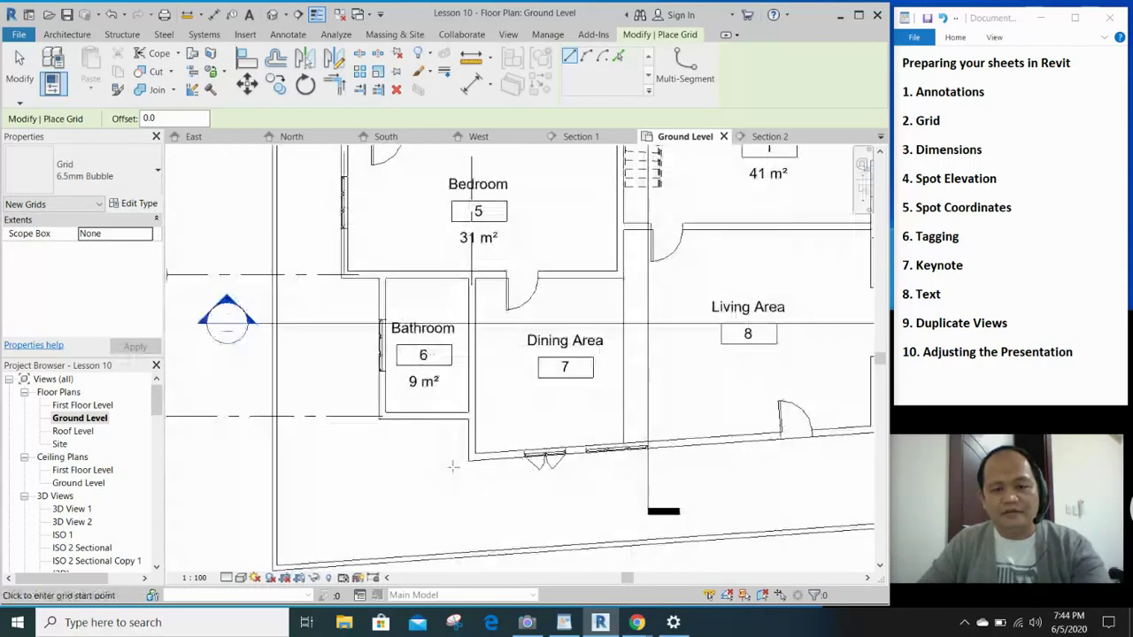
pyautogui.click(471, 457)
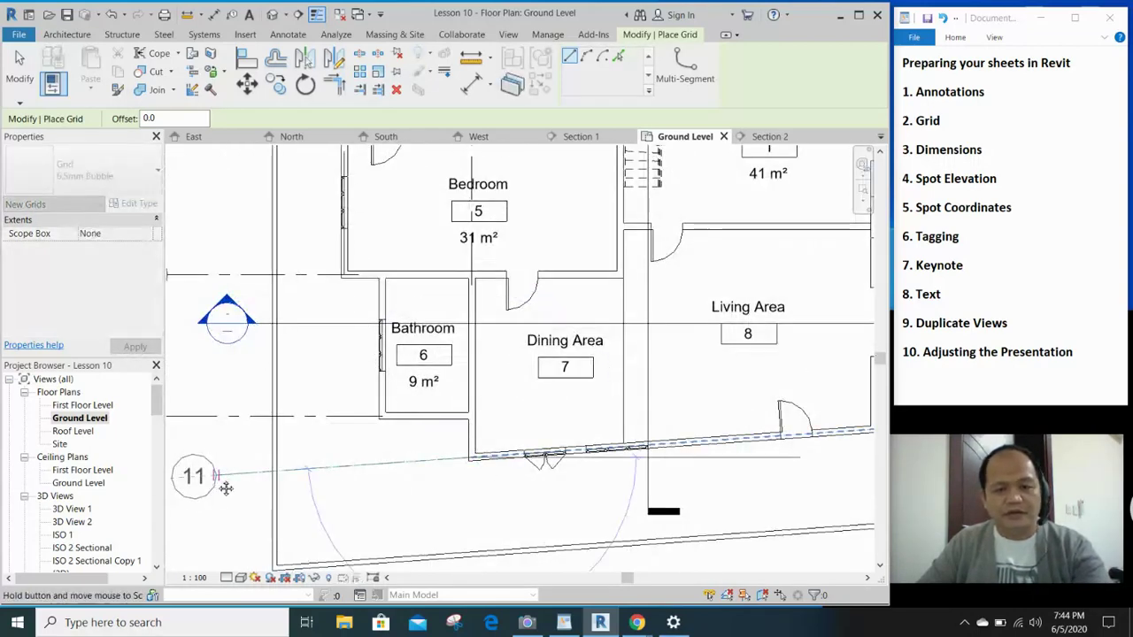
pyautogui.moveTo(225, 488); pyautogui.dragTo(413, 475, button='middle')
pyautogui.click(350, 469)
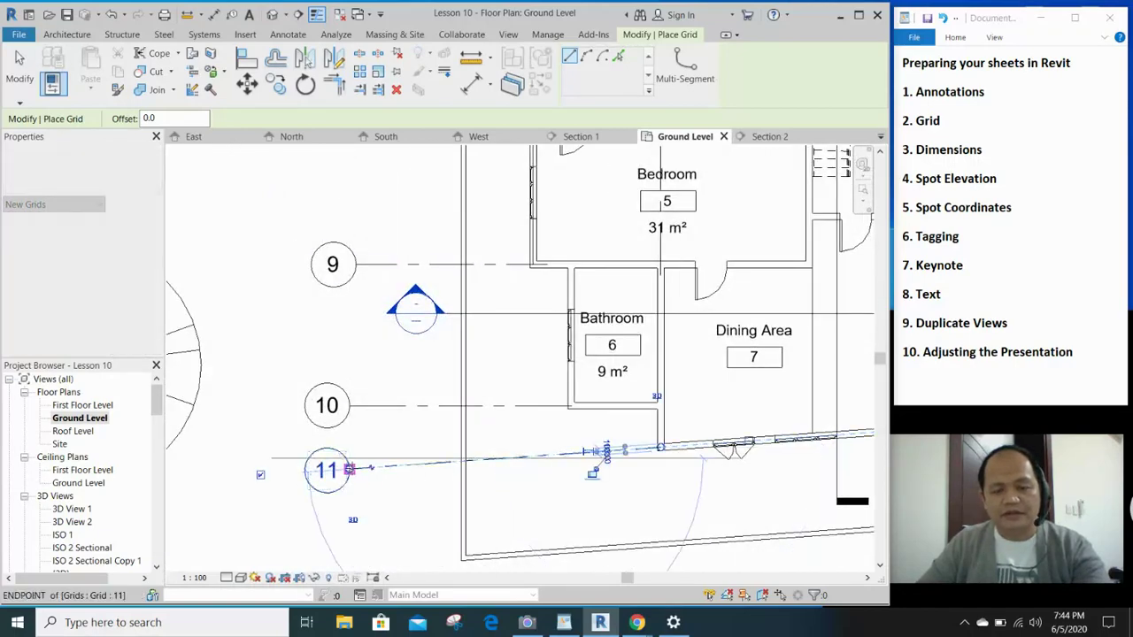
pyautogui.press('Escape')
pyautogui.press('Escape')
# - Align the heads of grids 10 and 11 with the head of grid 9
pyautogui.scroll(-2, 623, 469)
pyautogui.moveTo(623, 470); pyautogui.dragTo(478, 503, button='middle')
pyautogui.moveTo(279, 410); pyautogui.dragTo(312, 407, button='middle')
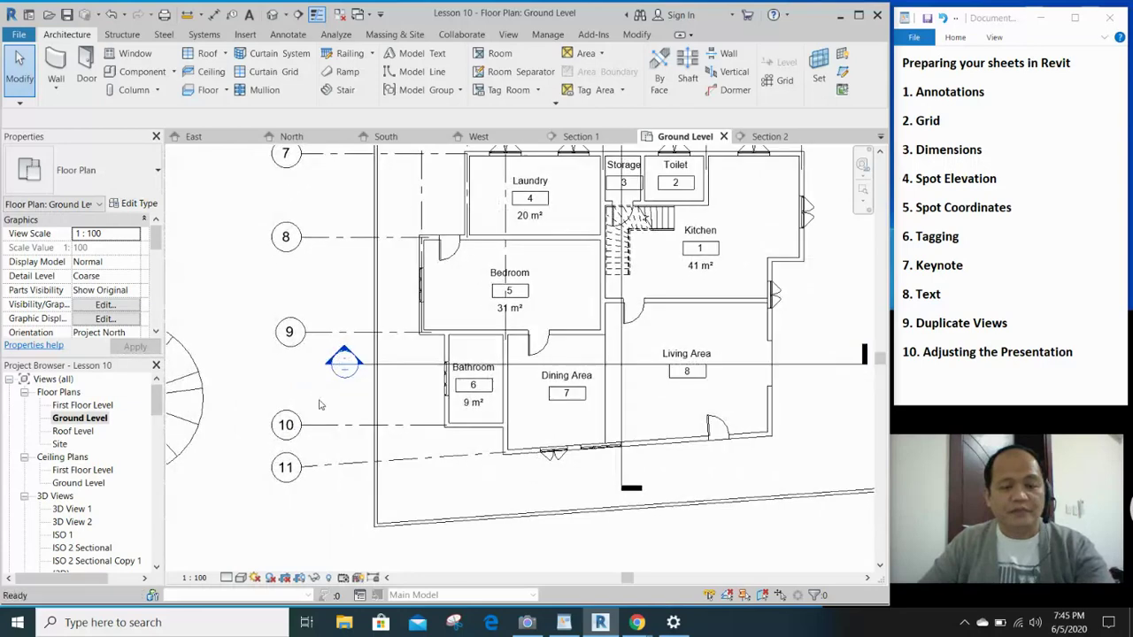
pyautogui.scroll(3, 312, 407)
pyautogui.click(285, 451)
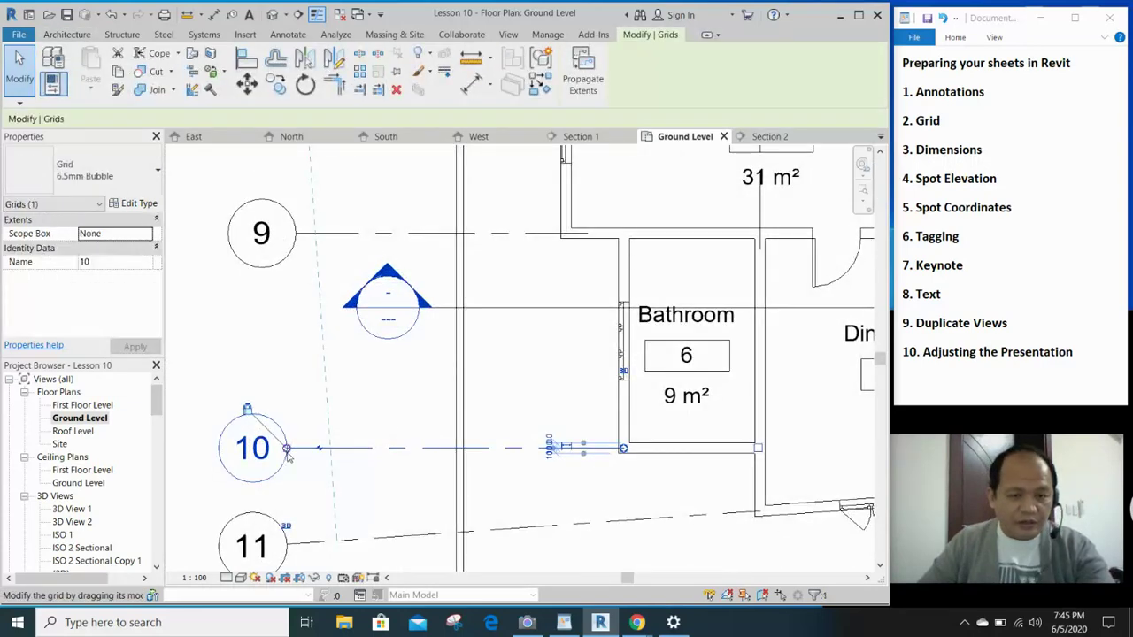
pyautogui.moveTo(286, 452); pyautogui.dragTo(295, 450)
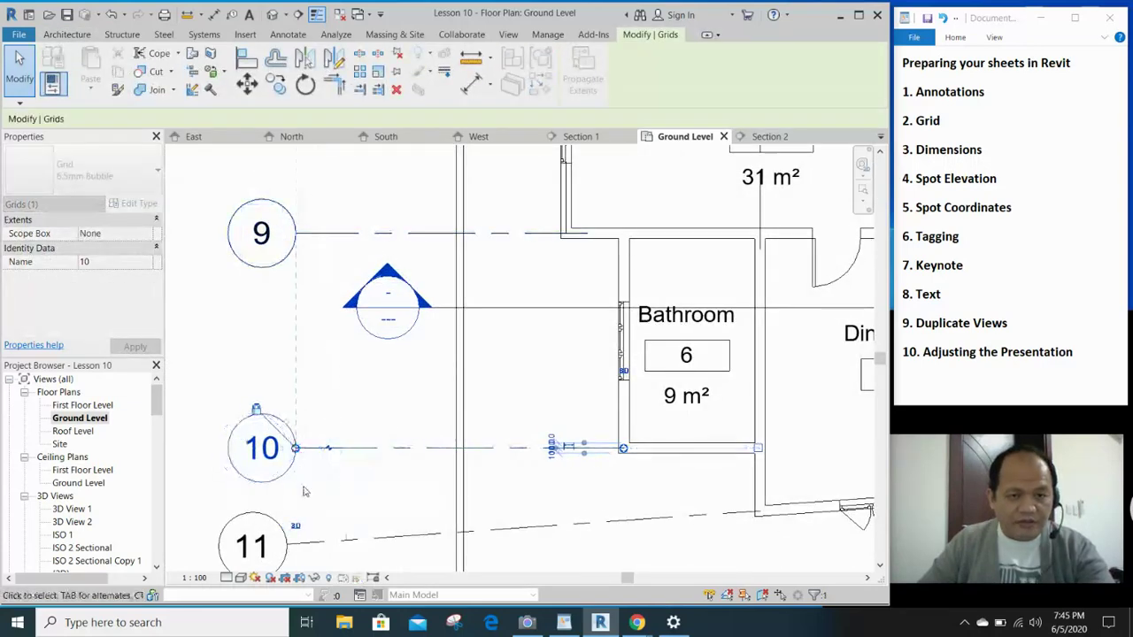
pyautogui.click(297, 542)
pyautogui.moveTo(286, 544); pyautogui.dragTo(296, 543)
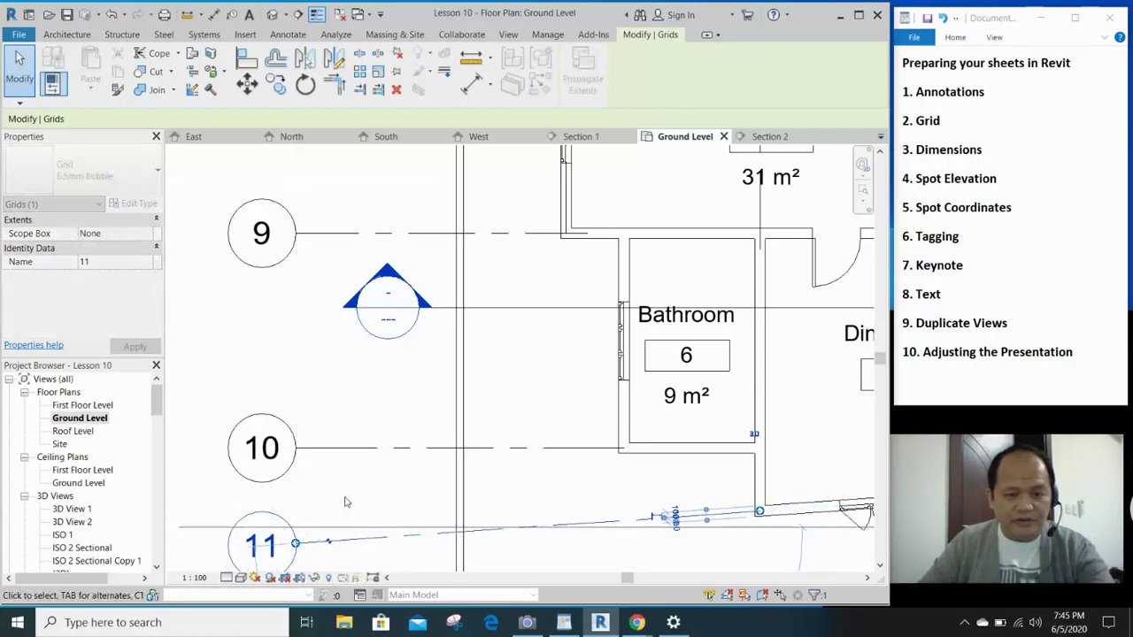
pyautogui.scroll(-4, 306, 496)
pyautogui.press('Escape')
# - Extend the lower ends of grids 1 and 3 past the lower site boundary, aligned with each other
pyautogui.moveTo(404, 418); pyautogui.dragTo(379, 319, button='middle')
pyautogui.click(352, 378)
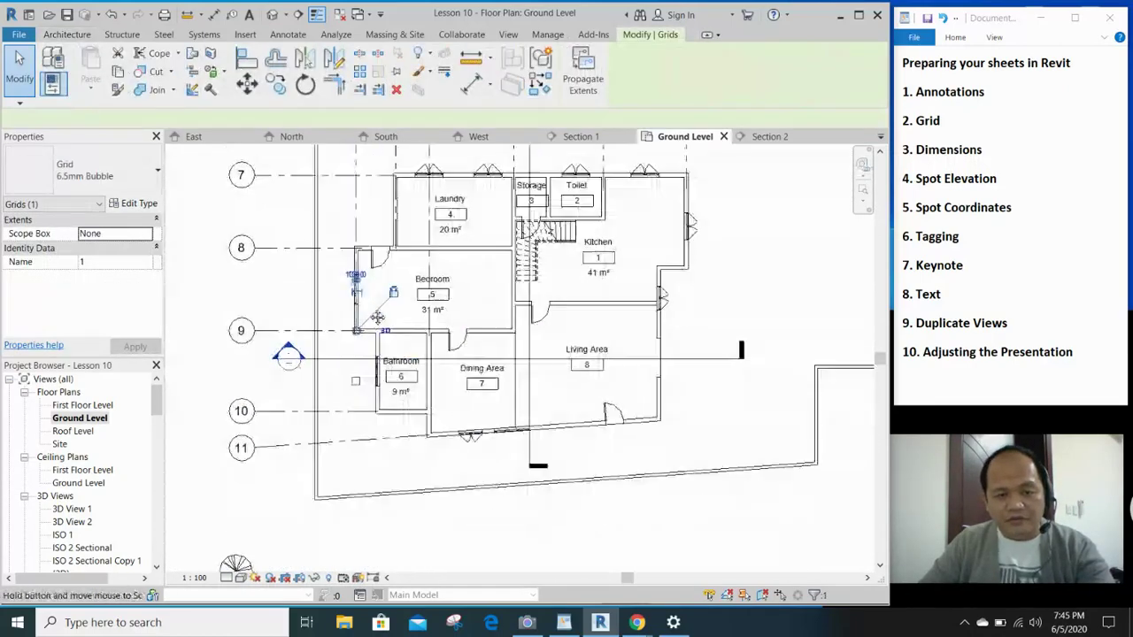
pyautogui.scroll(1, 369, 324)
pyautogui.moveTo(383, 448); pyautogui.dragTo(386, 537)
pyautogui.click(443, 238)
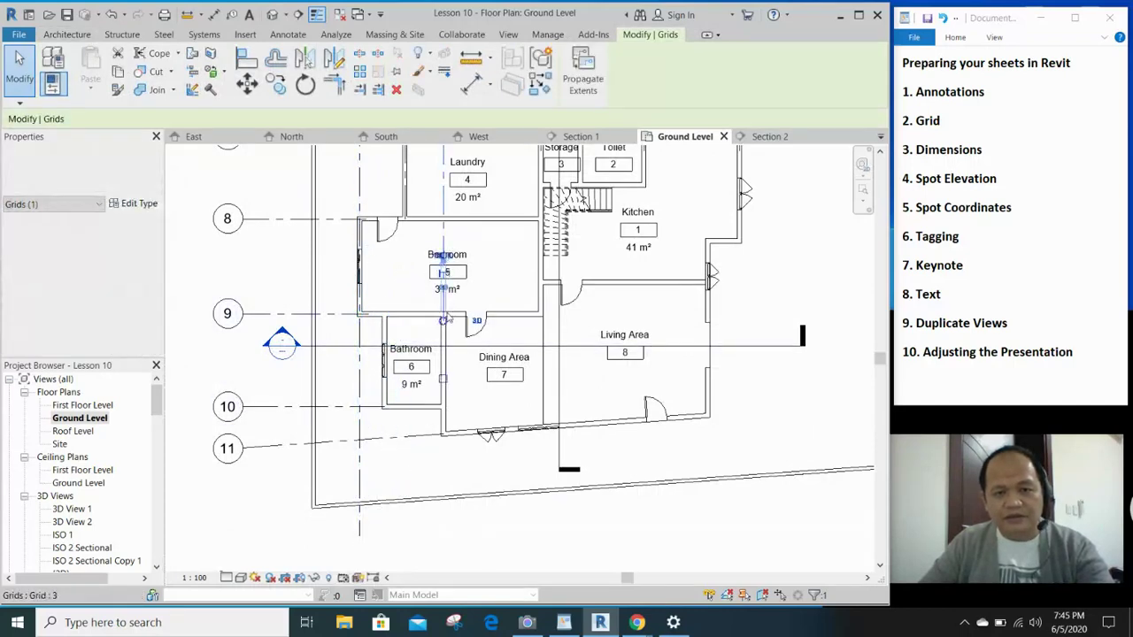
pyautogui.moveTo(442, 502); pyautogui.dragTo(443, 535)
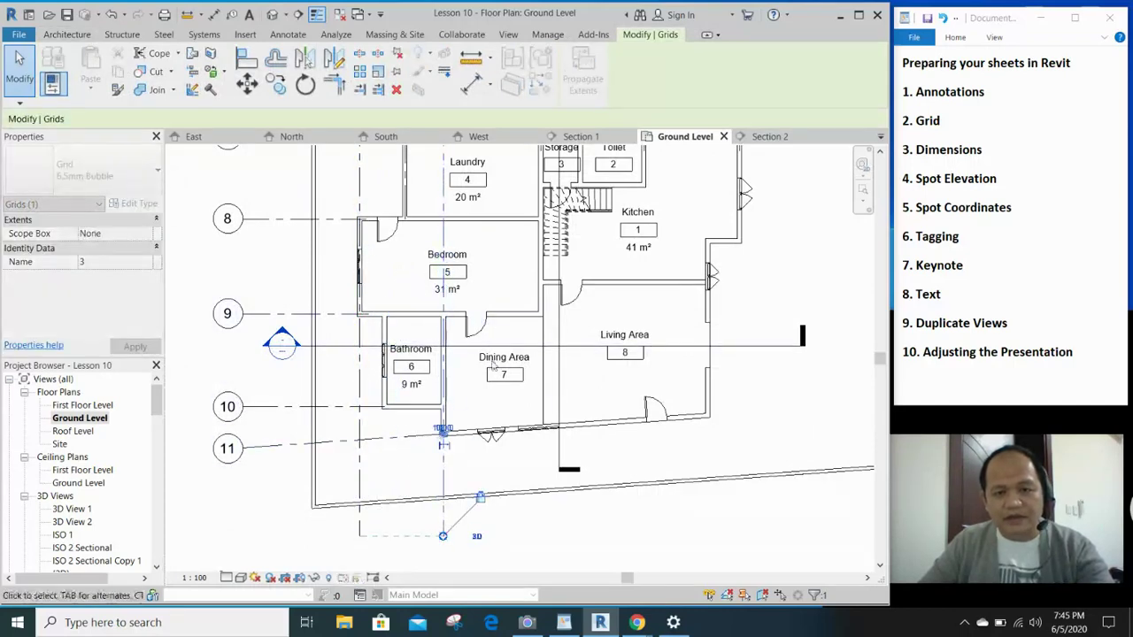
# - Extend the lower end of grid 4 past the site boundary, aligned with the lower ends of grids 1 and 3
pyautogui.scroll(-4, 443, 536)
pyautogui.scroll(2, 488, 260)
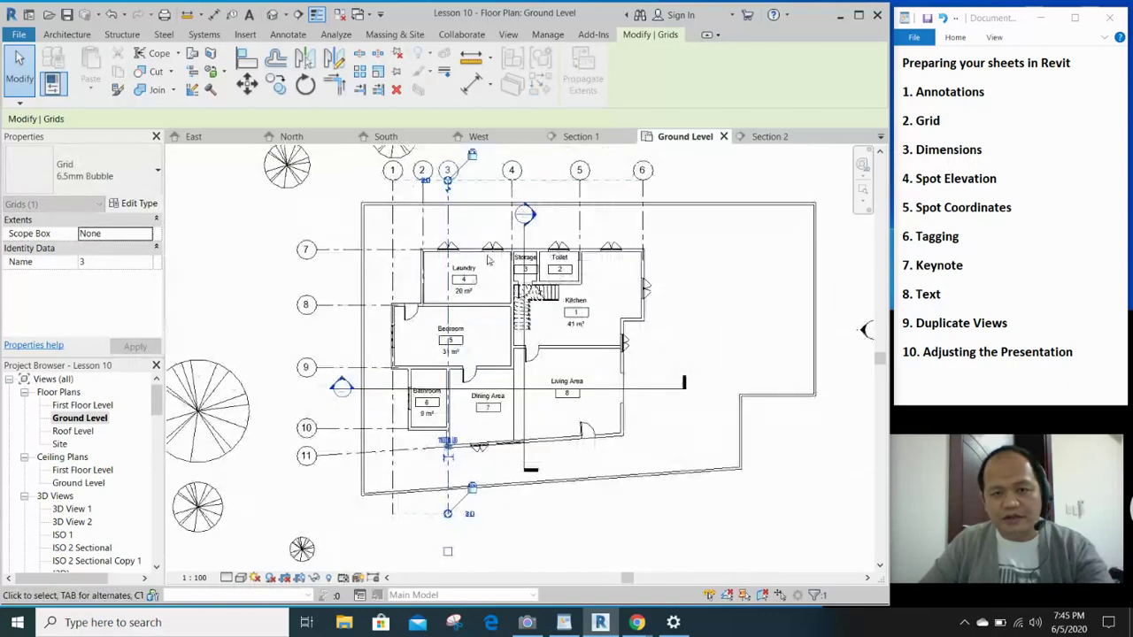
pyautogui.click(512, 247)
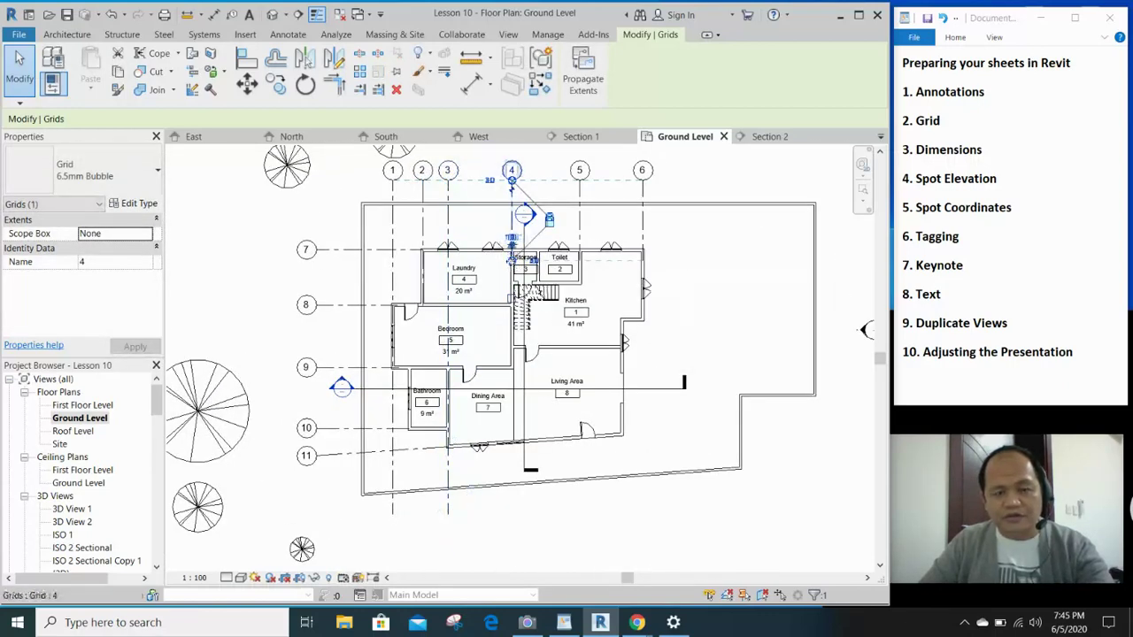
pyautogui.press('Escape')
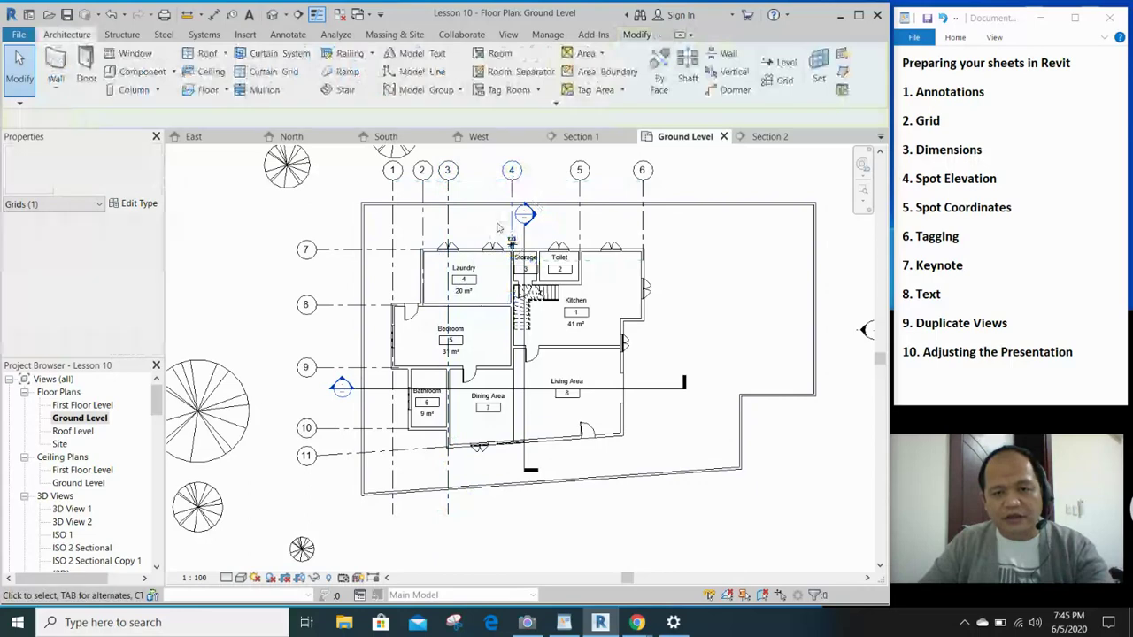
pyautogui.click(512, 232)
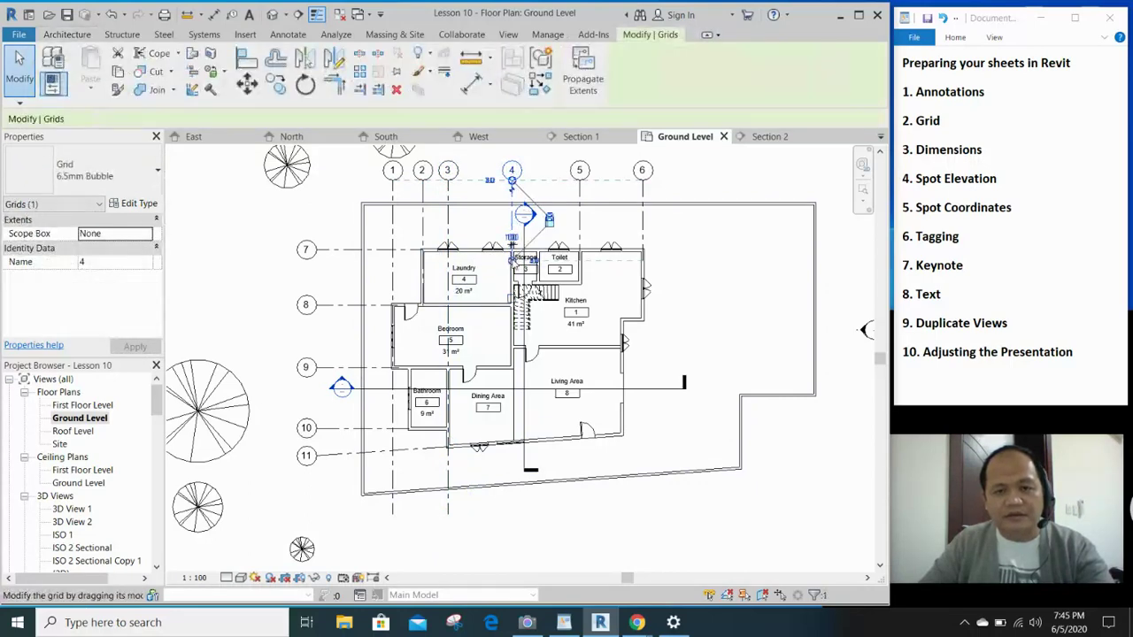
pyautogui.moveTo(513, 473); pyautogui.dragTo(512, 513)
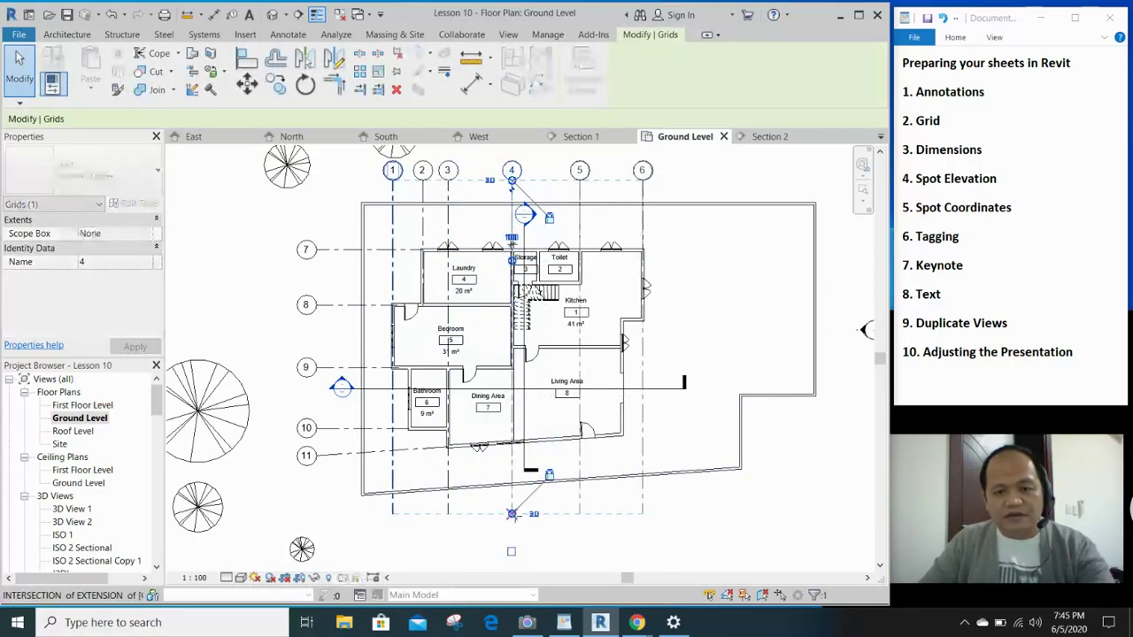
pyautogui.press('Escape')
# - Copy grid 1 onto the bathroom's outer wall that holds the window
pyautogui.scroll(3, 453, 228)
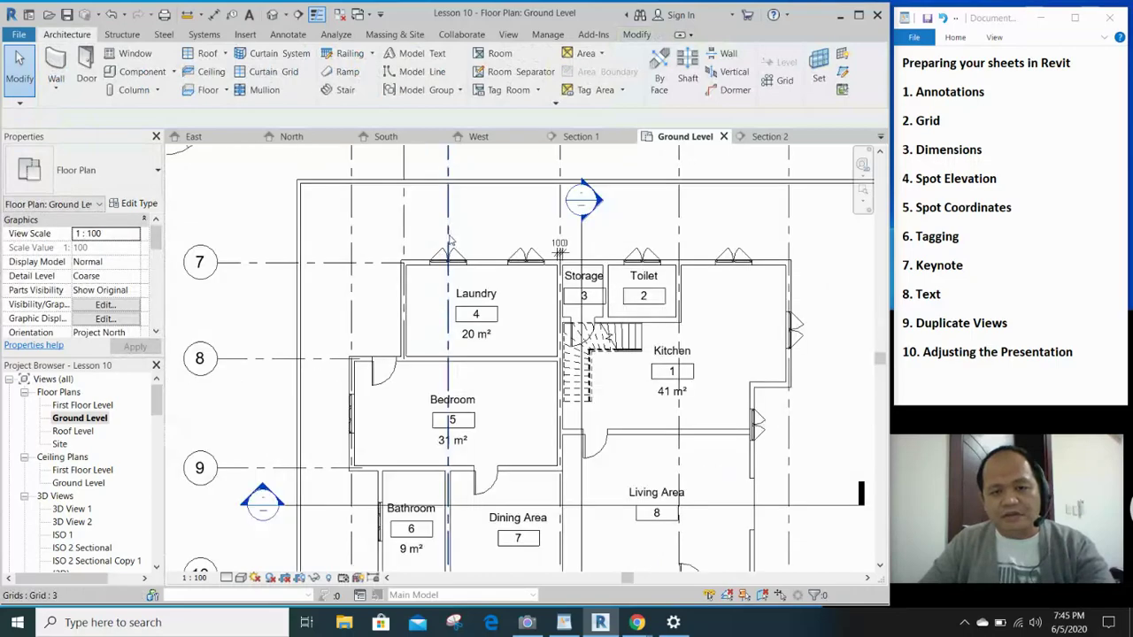
pyautogui.moveTo(472, 250); pyautogui.dragTo(489, 171, button='middle')
pyautogui.moveTo(361, 463); pyautogui.dragTo(400, 299, button='middle')
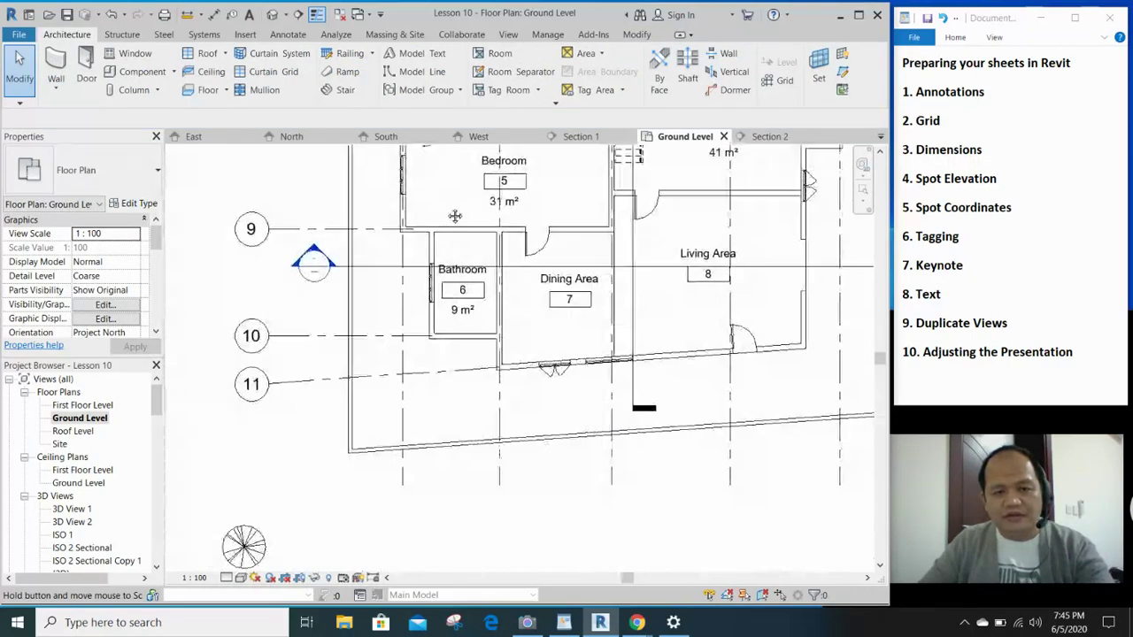
pyautogui.click(402, 299)
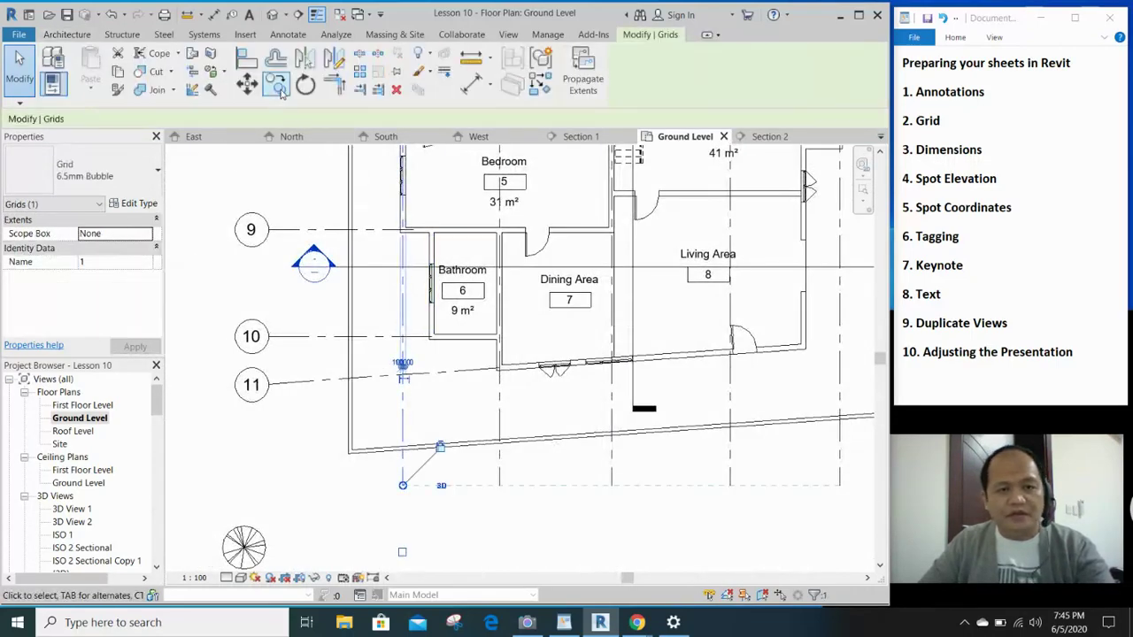
pyautogui.click(276, 86)
pyautogui.scroll(4, 421, 254)
pyautogui.click(390, 260)
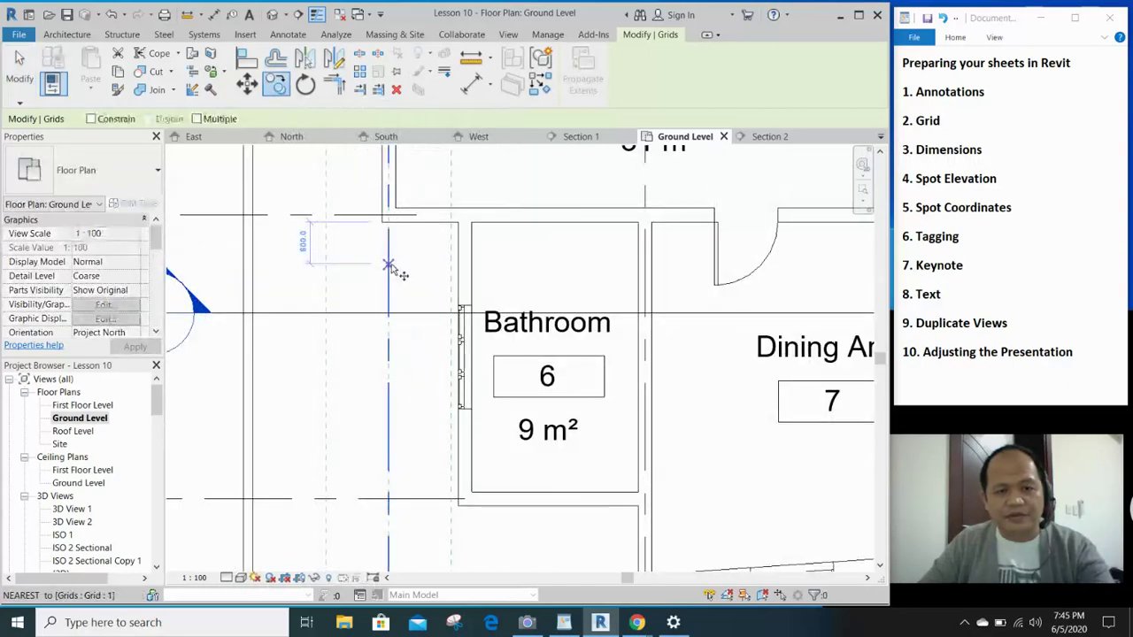
pyautogui.click(464, 261)
pyautogui.scroll(-5, 474, 256)
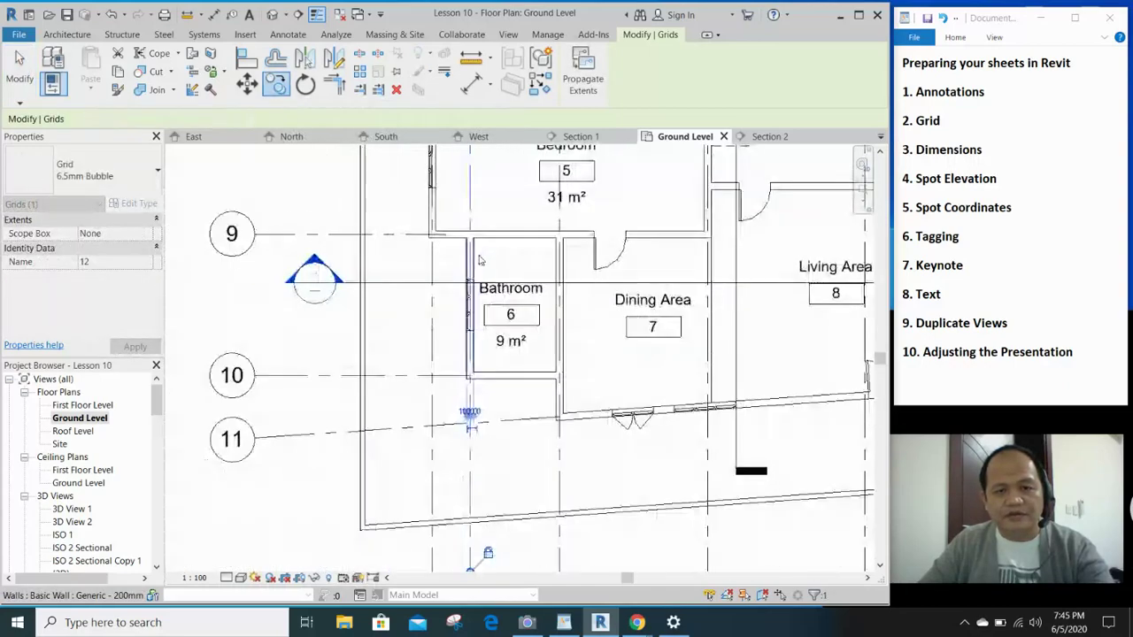
# - Add elbows to the copied grid and to grids 2 and 3, offsetting their heads to separate the overlapping bubbles
pyautogui.moveTo(496, 334)
pyautogui.mouseDown(button='middle')
pyautogui.moveTo(535, 592)
pyautogui.moveTo(498, 344)
pyautogui.mouseUp(button='middle')
pyautogui.scroll(6, 511, 279)
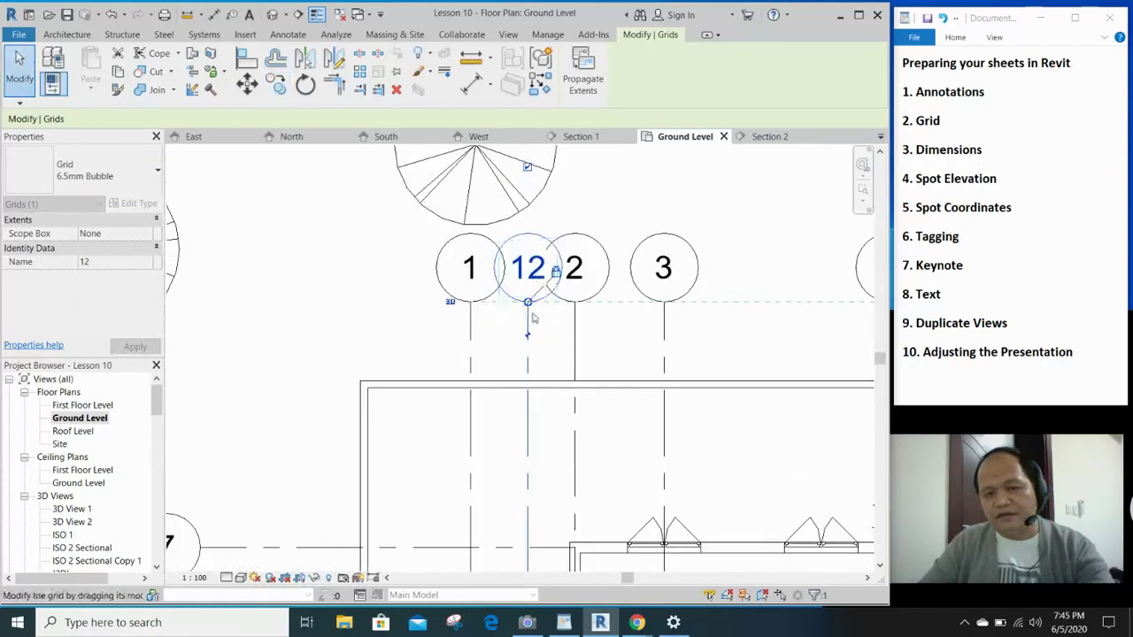
pyautogui.scroll(-4, 531, 296)
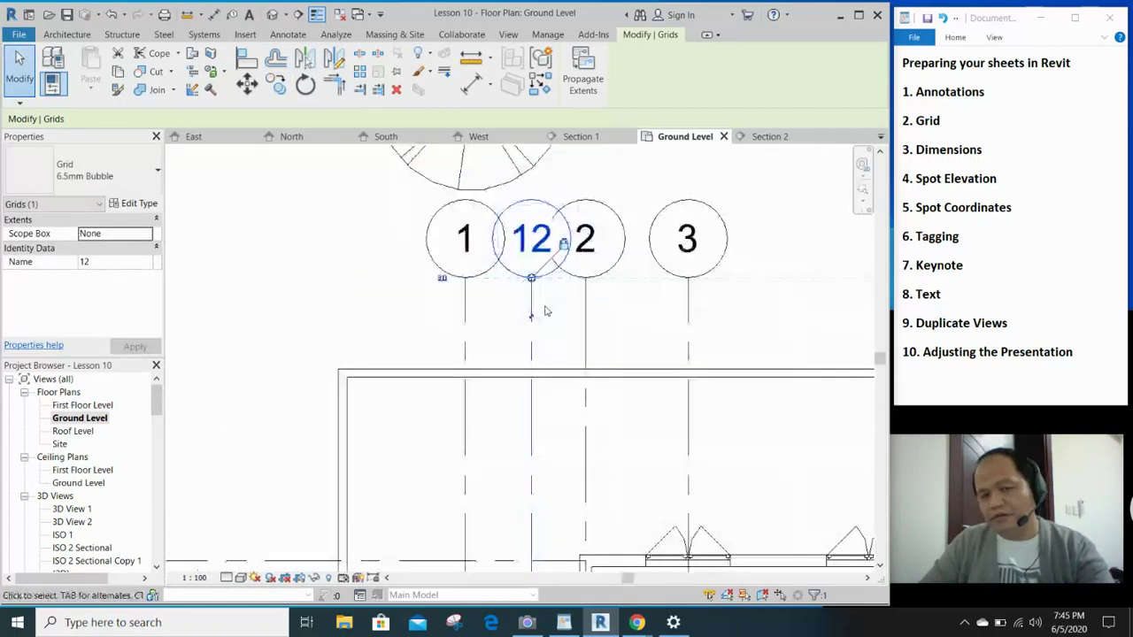
pyautogui.moveTo(519, 451); pyautogui.dragTo(495, 418, button='middle')
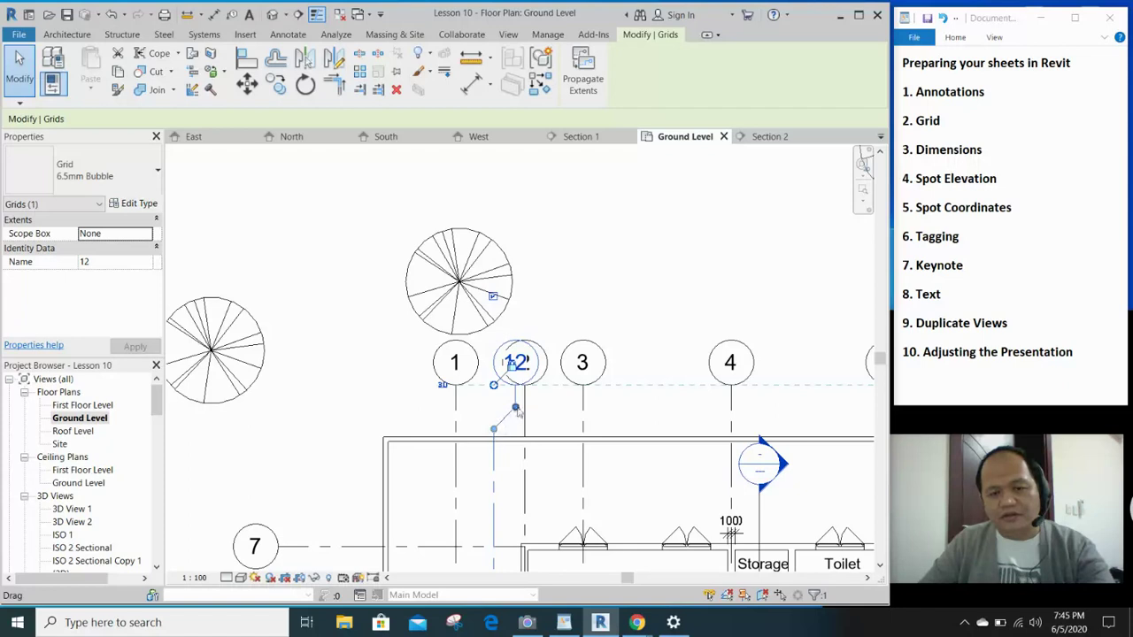
pyautogui.moveTo(496, 429); pyautogui.dragTo(502, 332)
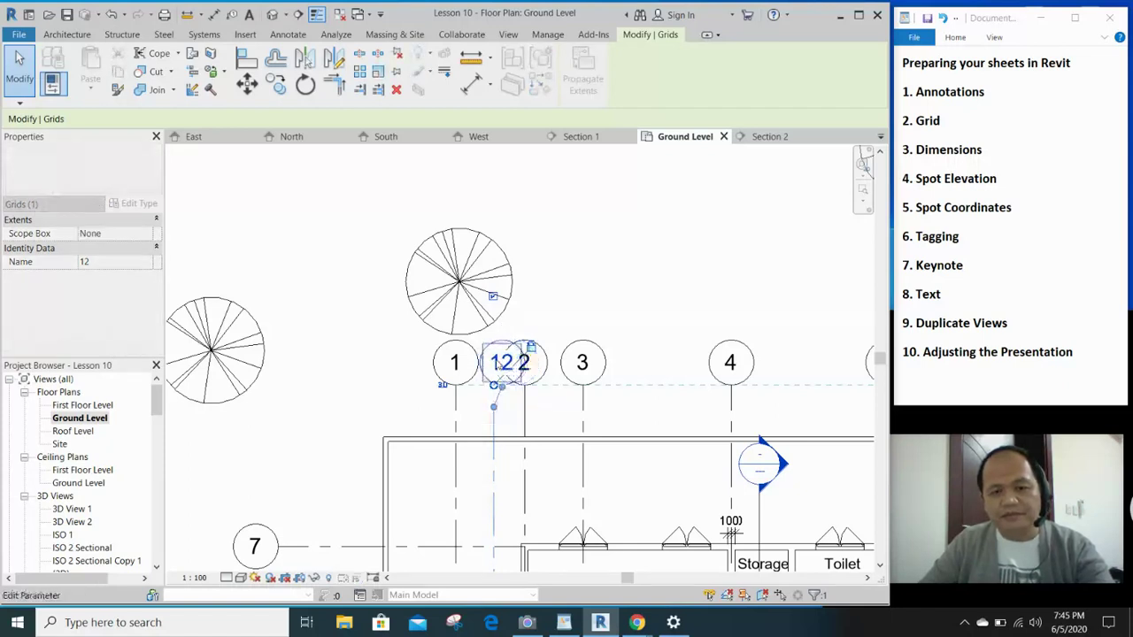
pyautogui.scroll(1, 526, 414)
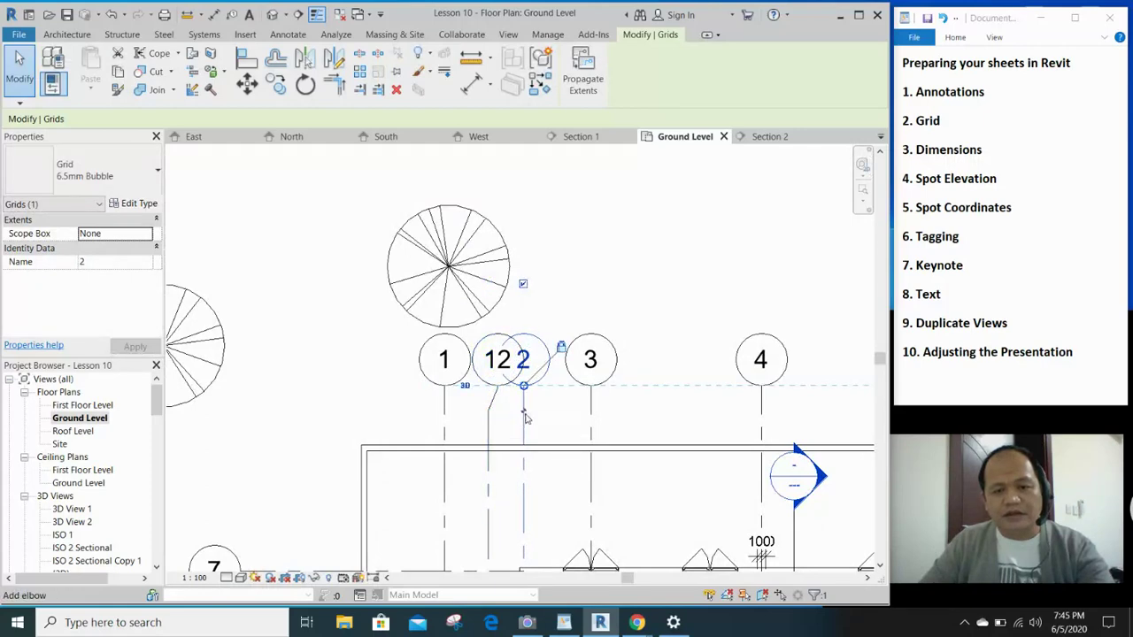
pyautogui.moveTo(595, 431); pyautogui.dragTo(594, 418)
pyautogui.moveTo(571, 432); pyautogui.dragTo(609, 434, button='middle')
pyautogui.click(608, 433)
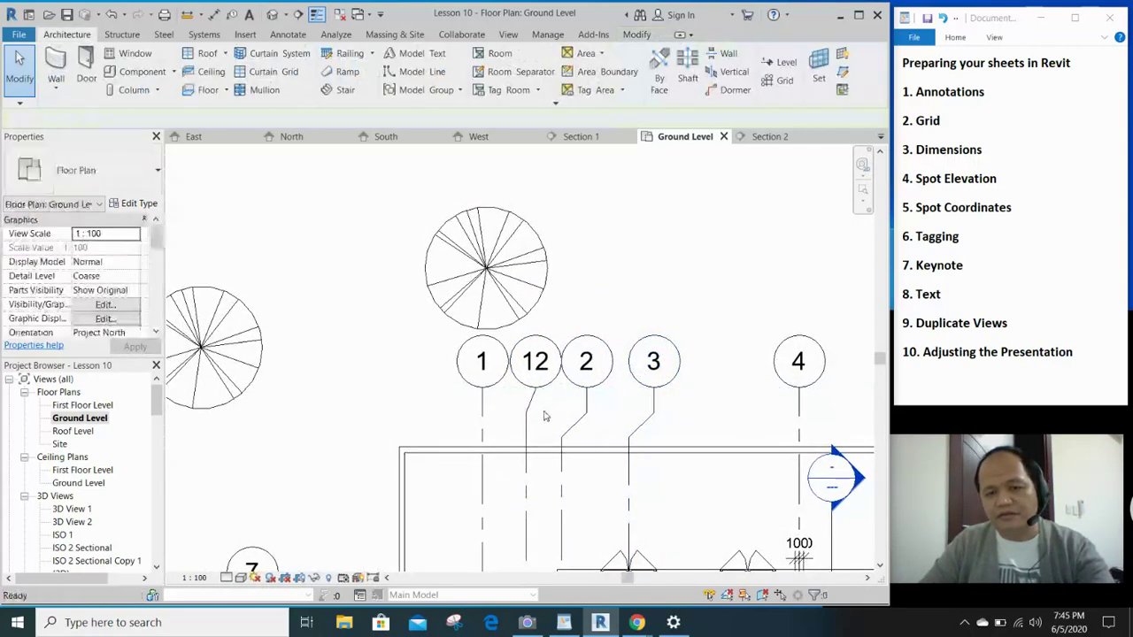
pyautogui.scroll(-3, 608, 386)
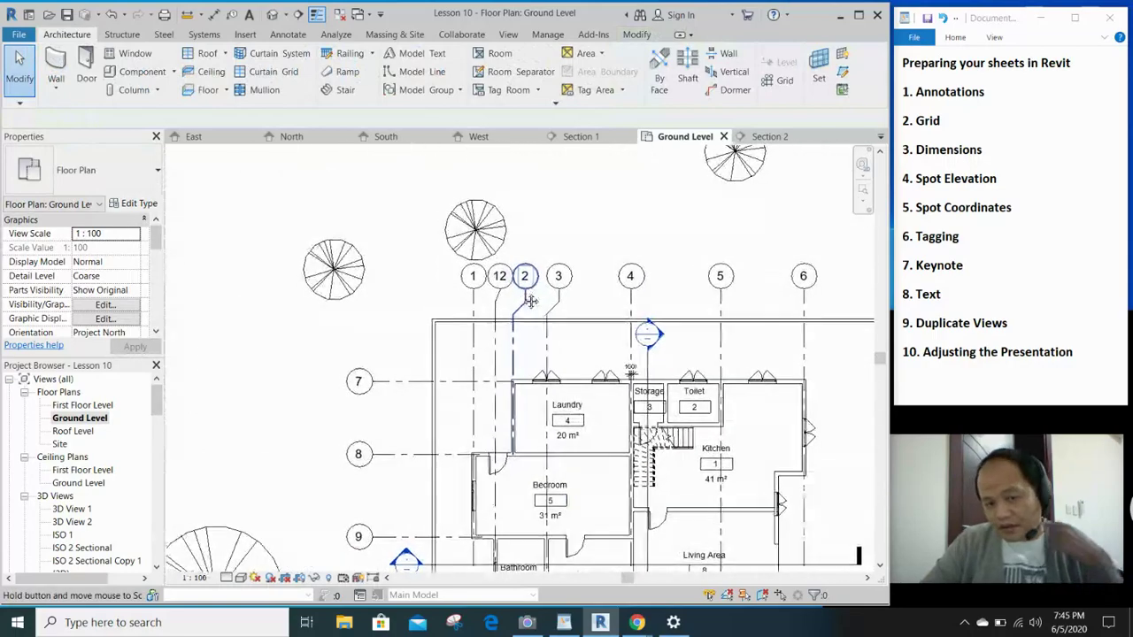
pyautogui.scroll(4, 512, 285)
pyautogui.click(511, 285)
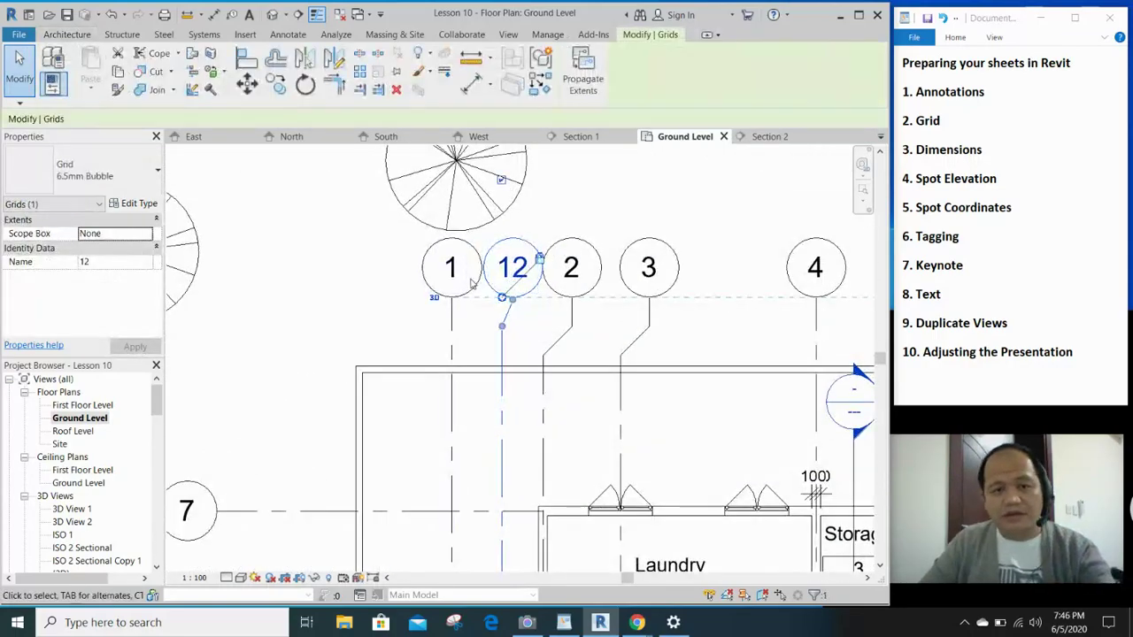
pyautogui.scroll(-4, 511, 285)
pyautogui.moveTo(453, 227); pyautogui.dragTo(431, 172, button='middle')
pyautogui.press('Escape')
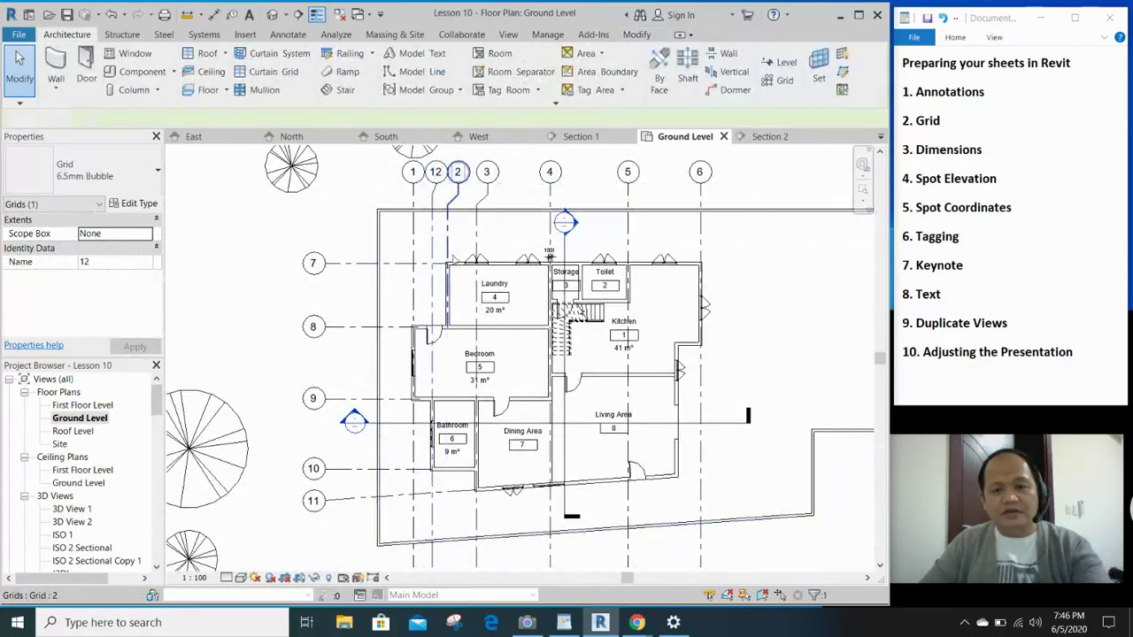
# - Extend grids 7 and 8 across the house past the kitchen's outer wall, aligning their free ends
pyautogui.click(411, 281)
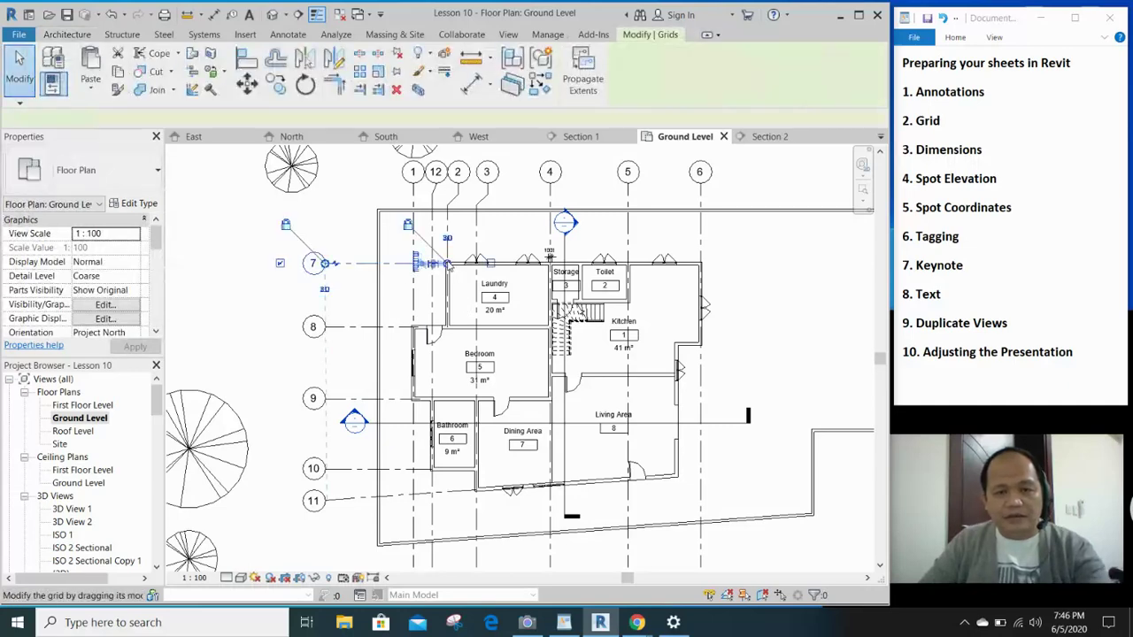
pyautogui.moveTo(447, 263); pyautogui.dragTo(728, 263)
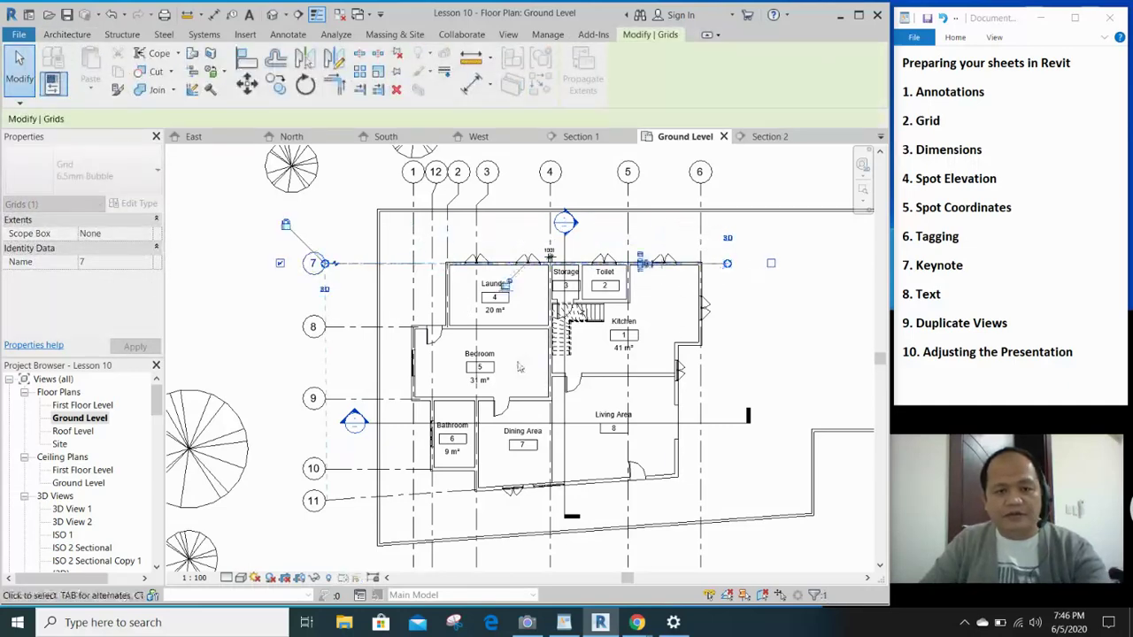
pyautogui.click(399, 326)
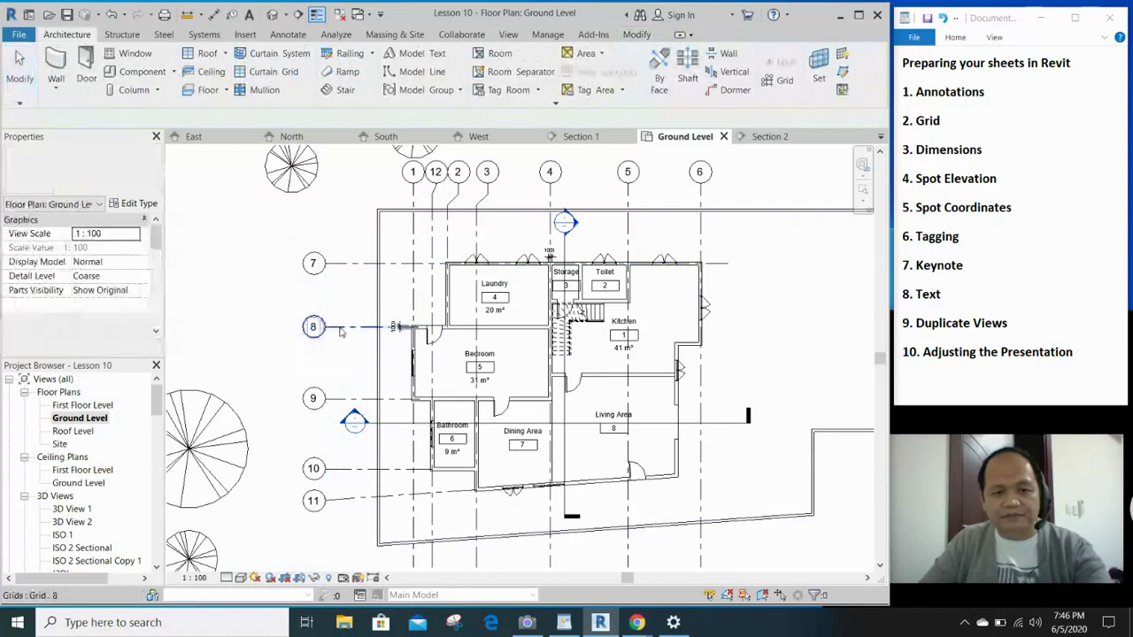
pyautogui.moveTo(418, 327); pyautogui.dragTo(431, 327)
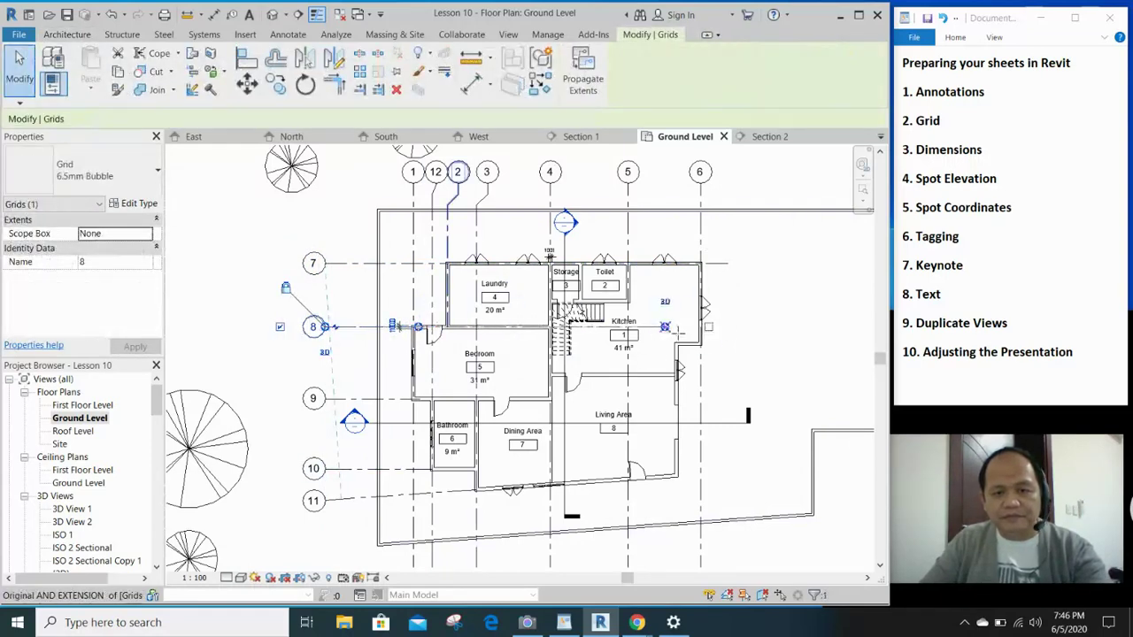
pyautogui.moveTo(678, 331); pyautogui.dragTo(725, 332)
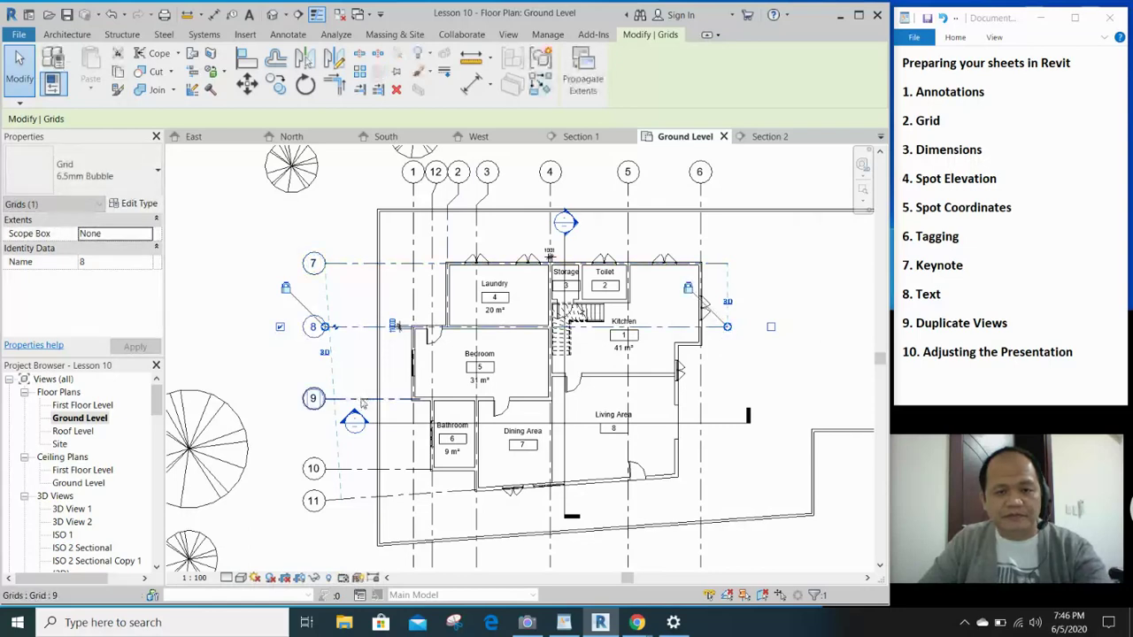
# - Extend grids 9 and 10 across the house past the living area's outer wall, aligning their free ends with grids 7 and 8
pyautogui.click(418, 399)
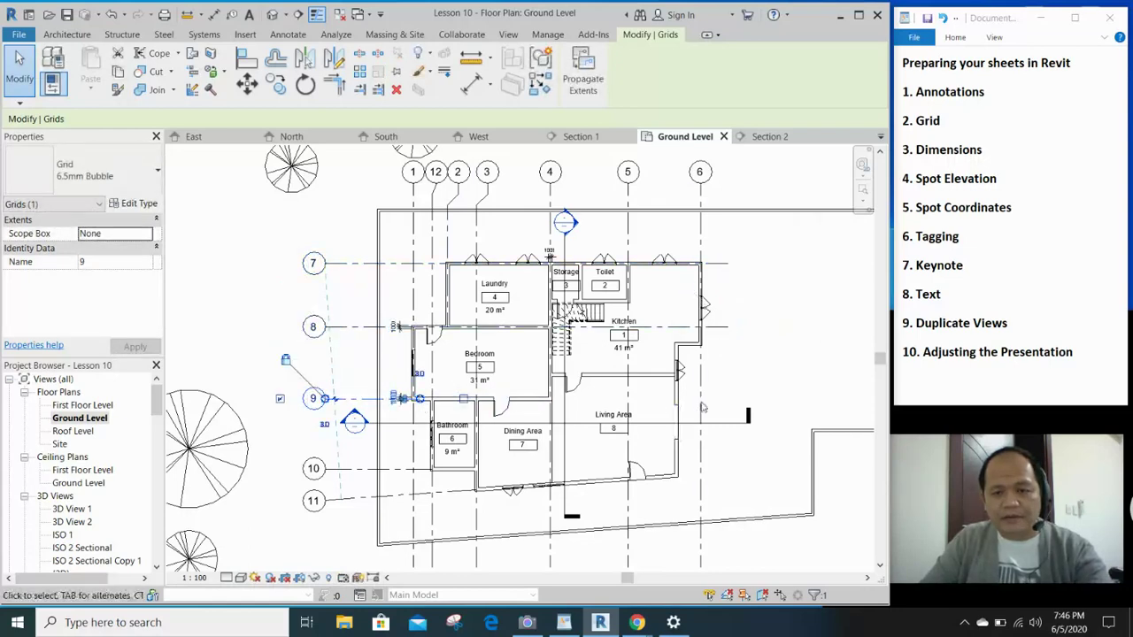
pyautogui.click(345, 406)
pyautogui.click(342, 400)
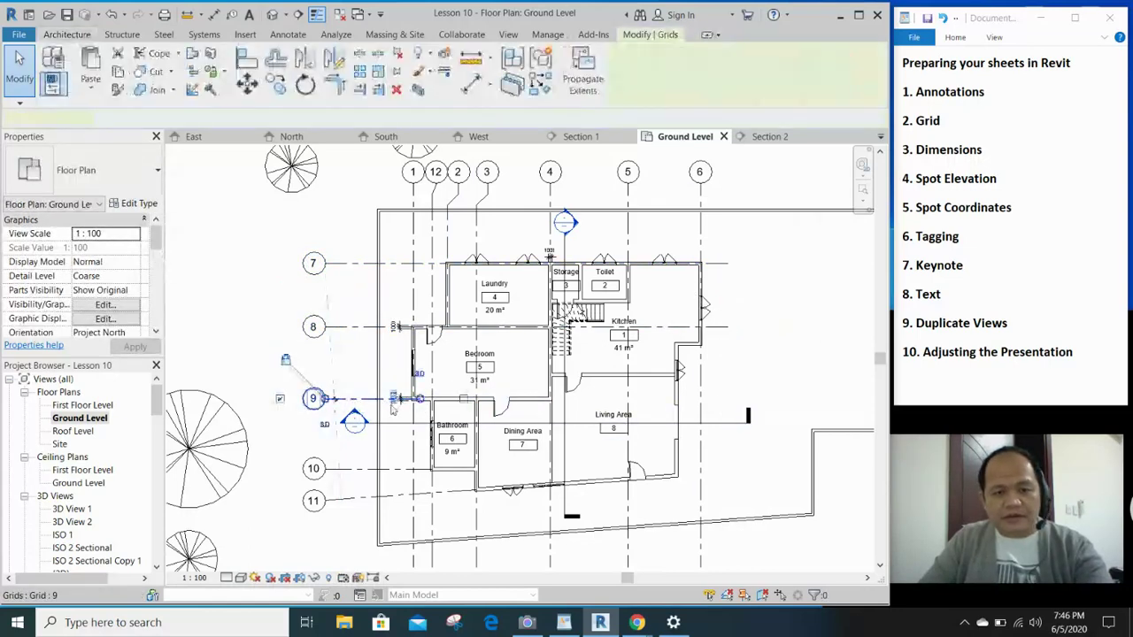
pyautogui.moveTo(422, 404); pyautogui.dragTo(727, 399)
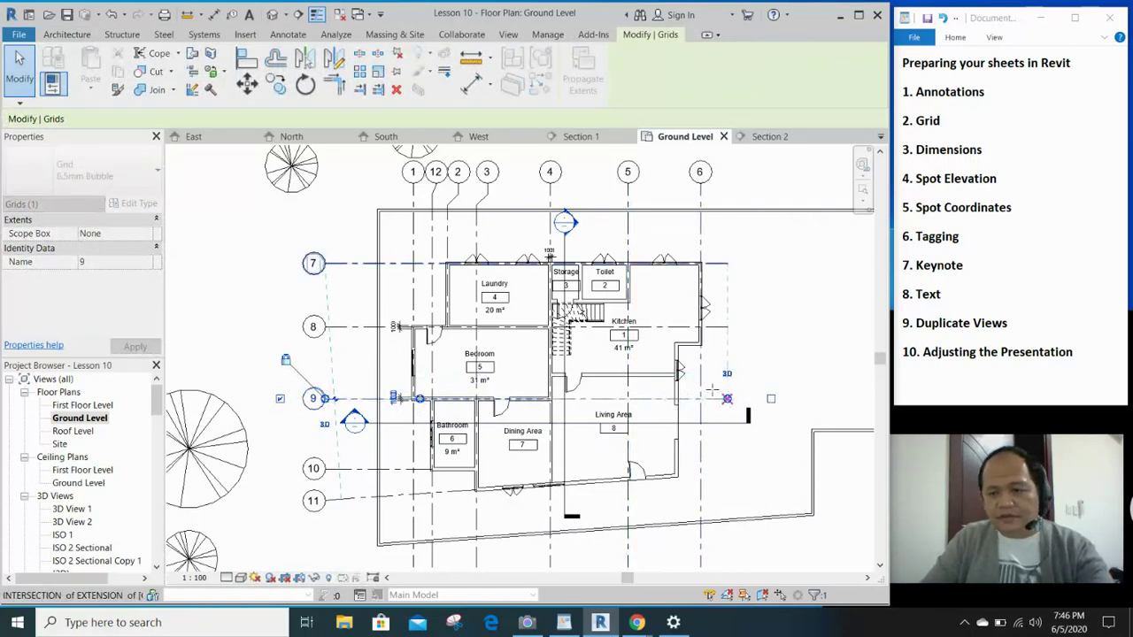
pyautogui.click(389, 469)
pyautogui.moveTo(434, 475); pyautogui.dragTo(728, 469)
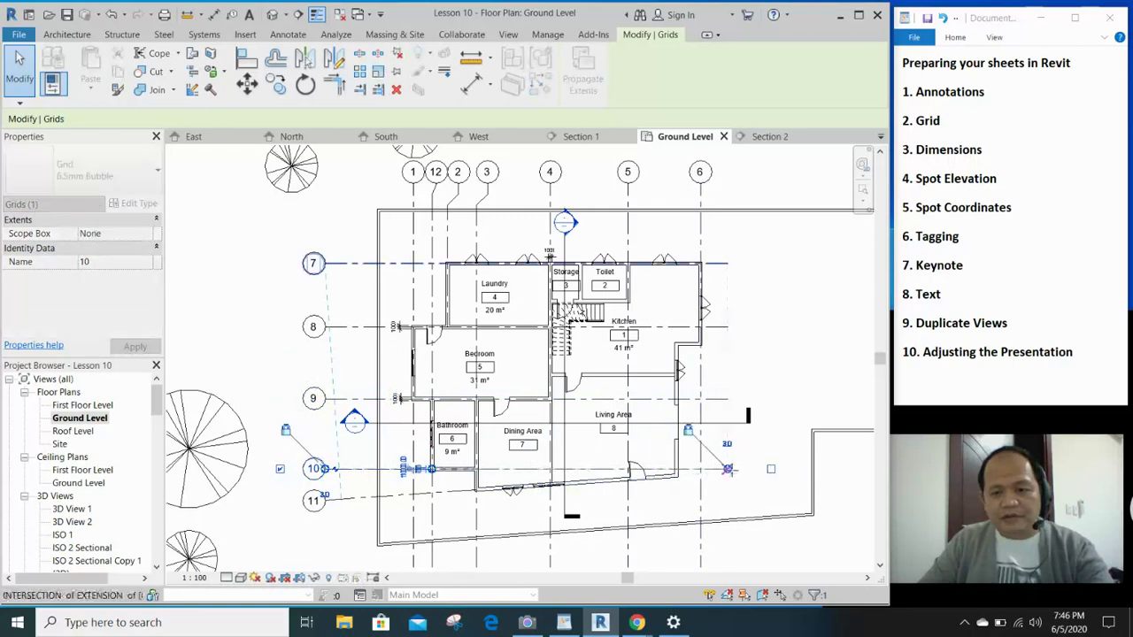
pyautogui.click(354, 511)
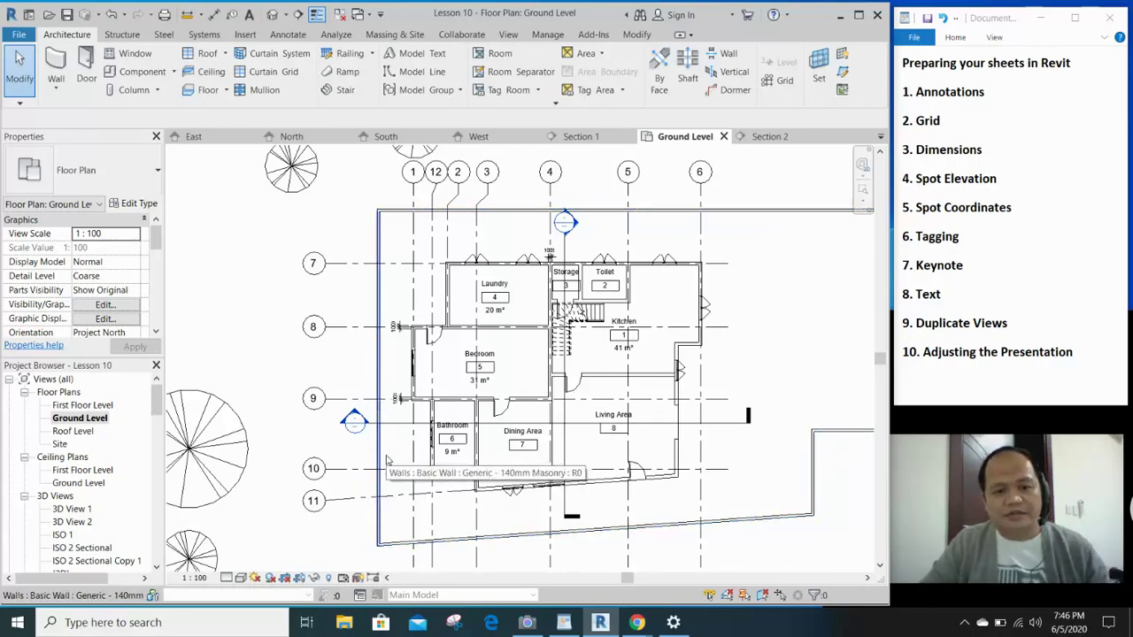
# - Rename grids 7 and 8 as A and B
pyautogui.moveTo(541, 463); pyautogui.dragTo(608, 439, button='middle')
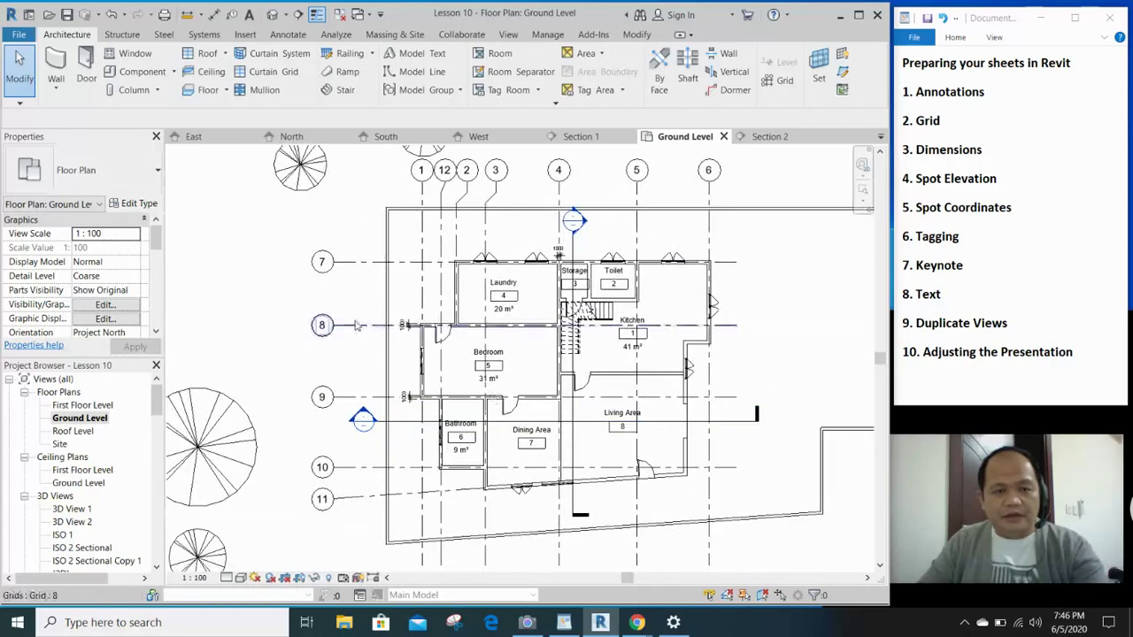
pyautogui.moveTo(374, 342); pyautogui.dragTo(384, 394, button='middle')
pyautogui.scroll(3, 337, 354)
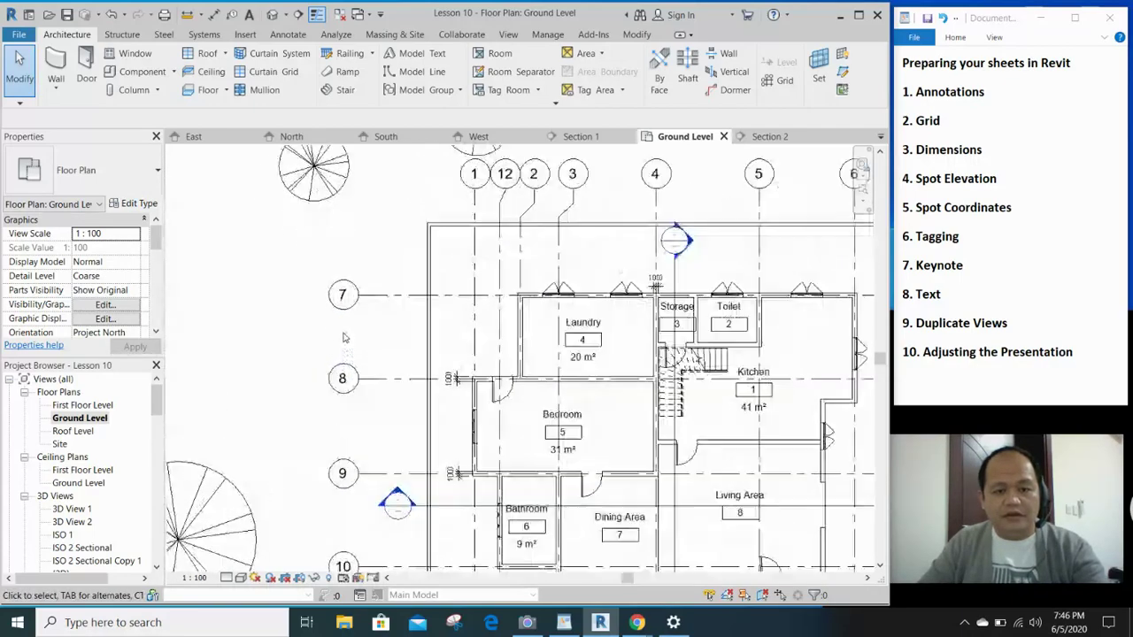
pyautogui.click(350, 276)
pyautogui.click(343, 277)
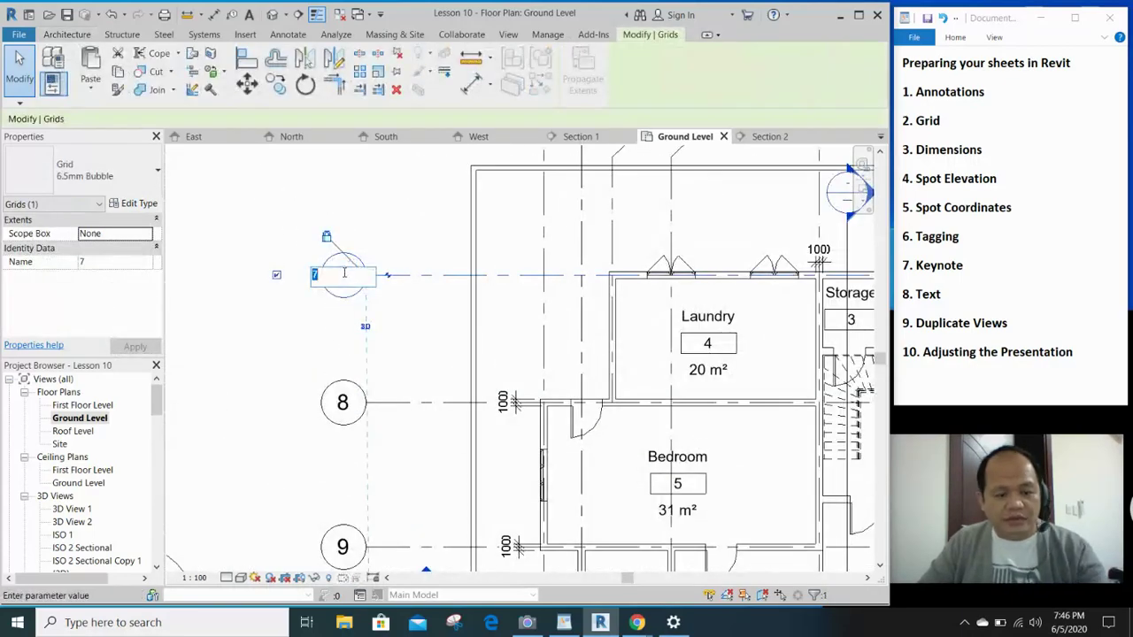
pyautogui.press('Return')
pyautogui.click(352, 401)
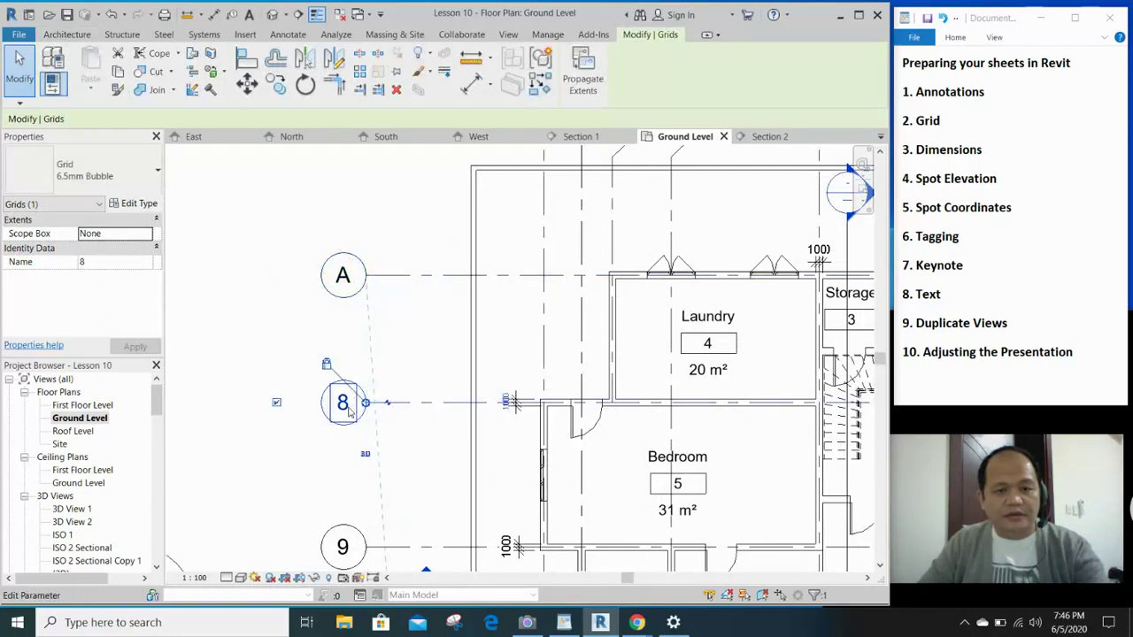
pyautogui.click(343, 403)
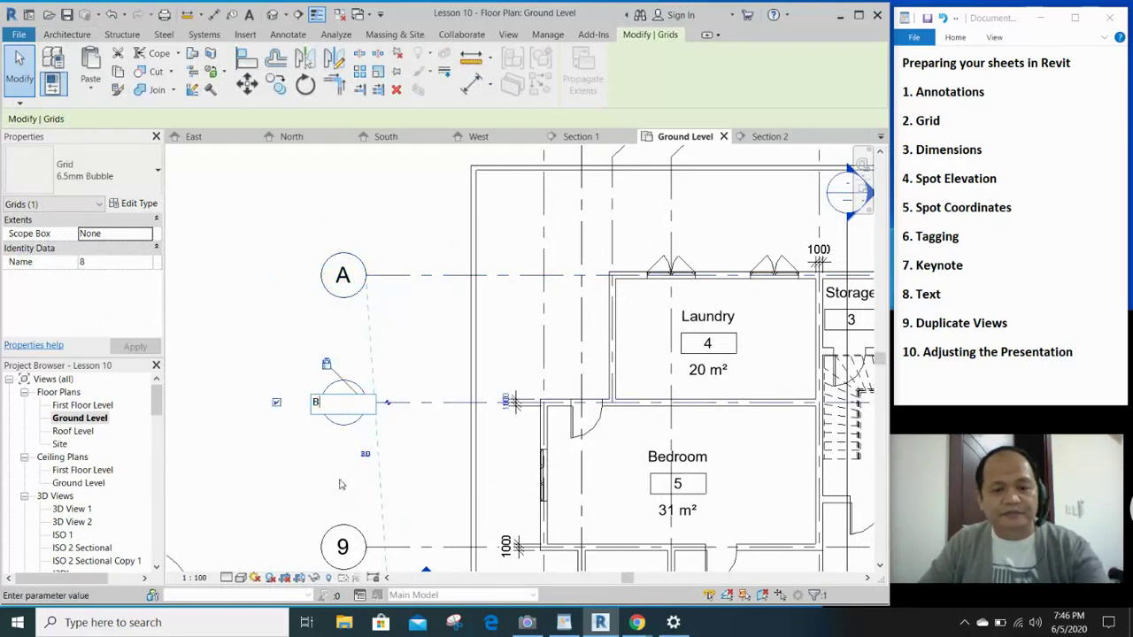
pyautogui.write('B')
pyautogui.press('Return')
# - Rename grid 9 along the bedroom's lower wall as C and grid 10 along the bathroom's lower wall as D
pyautogui.moveTo(314, 463); pyautogui.dragTo(371, 426, button='middle')
pyautogui.click(365, 404)
pyautogui.click(364, 399)
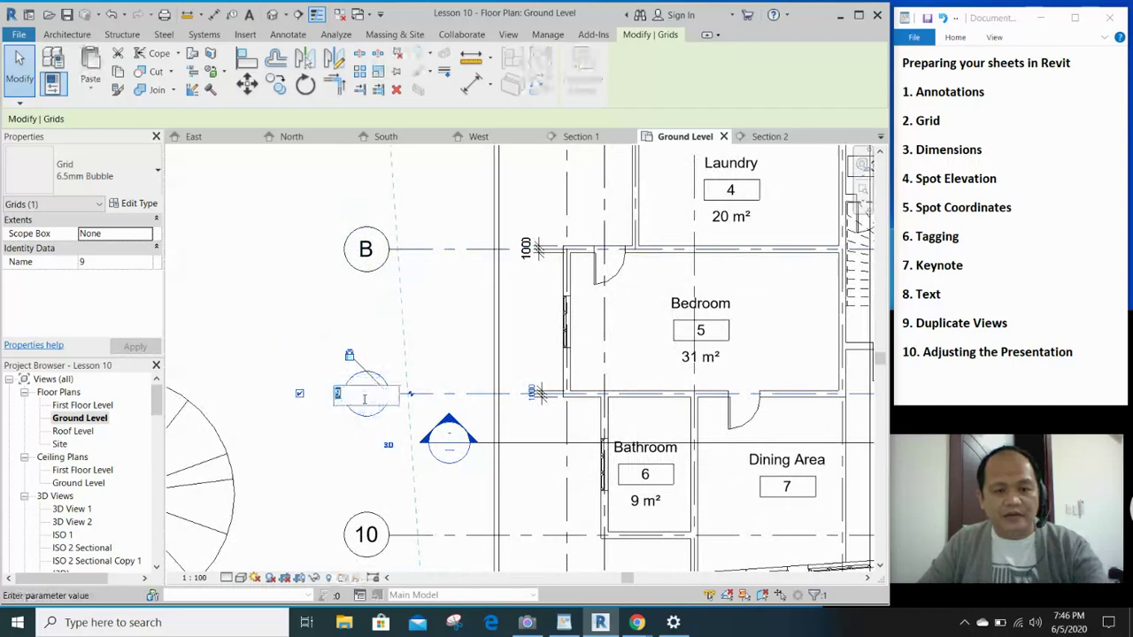
pyautogui.write('C')
pyautogui.press('Return')
pyautogui.moveTo(352, 482); pyautogui.dragTo(371, 362, button='middle')
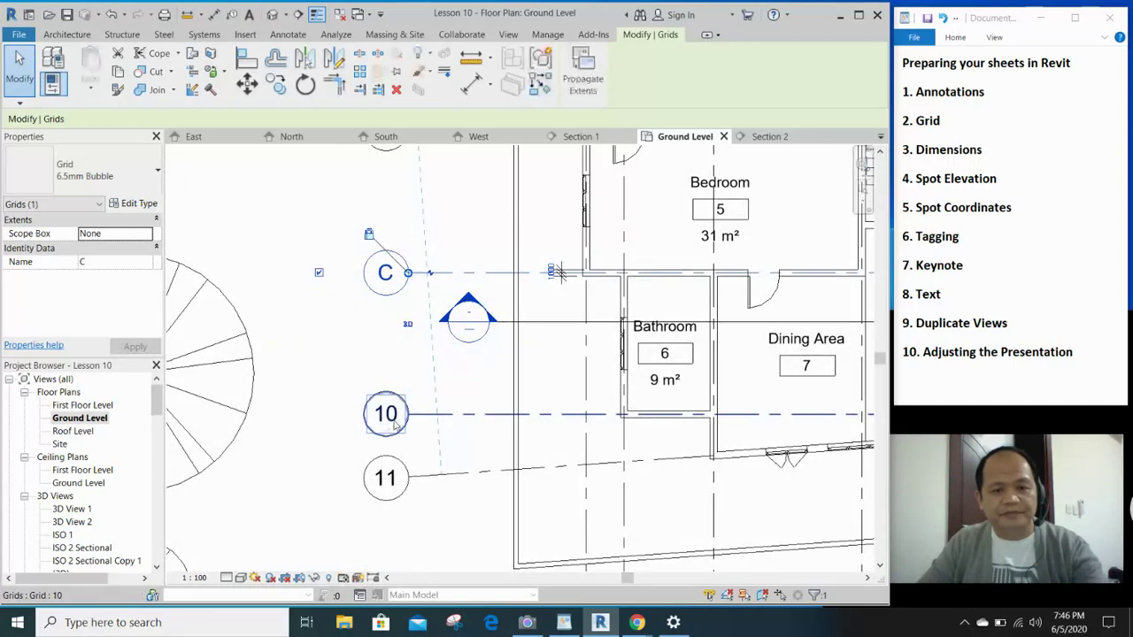
pyautogui.click(386, 409)
pyautogui.click(391, 416)
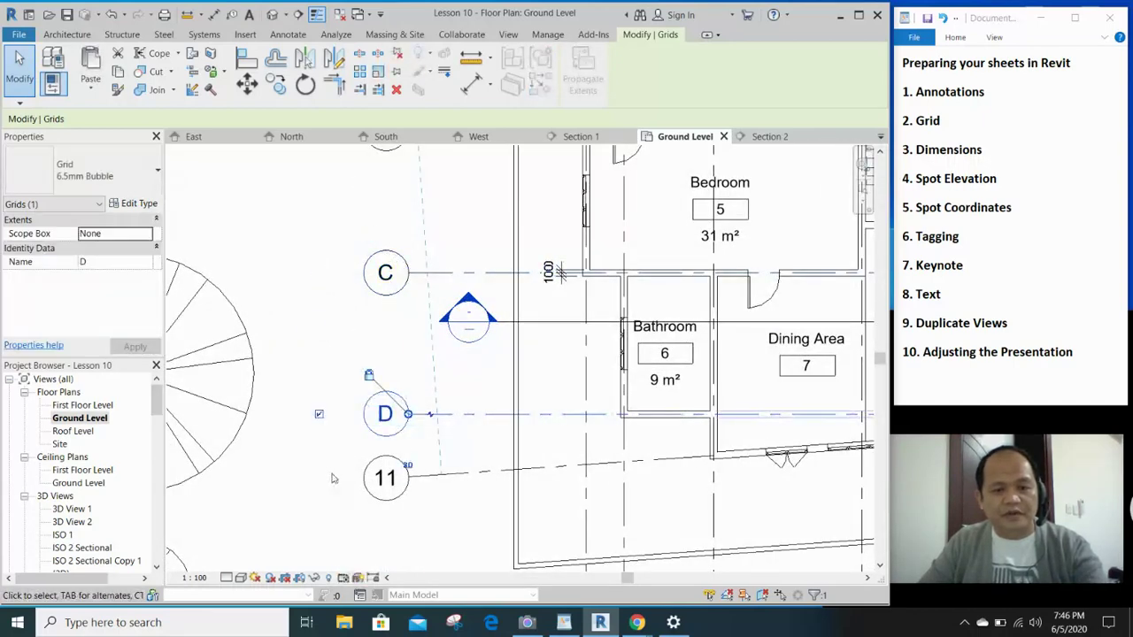
# - Rename grid 11 along the slanted dining area wall as E
pyautogui.moveTo(333, 479); pyautogui.dragTo(328, 387, button='middle')
pyautogui.click(381, 387)
pyautogui.click(383, 389)
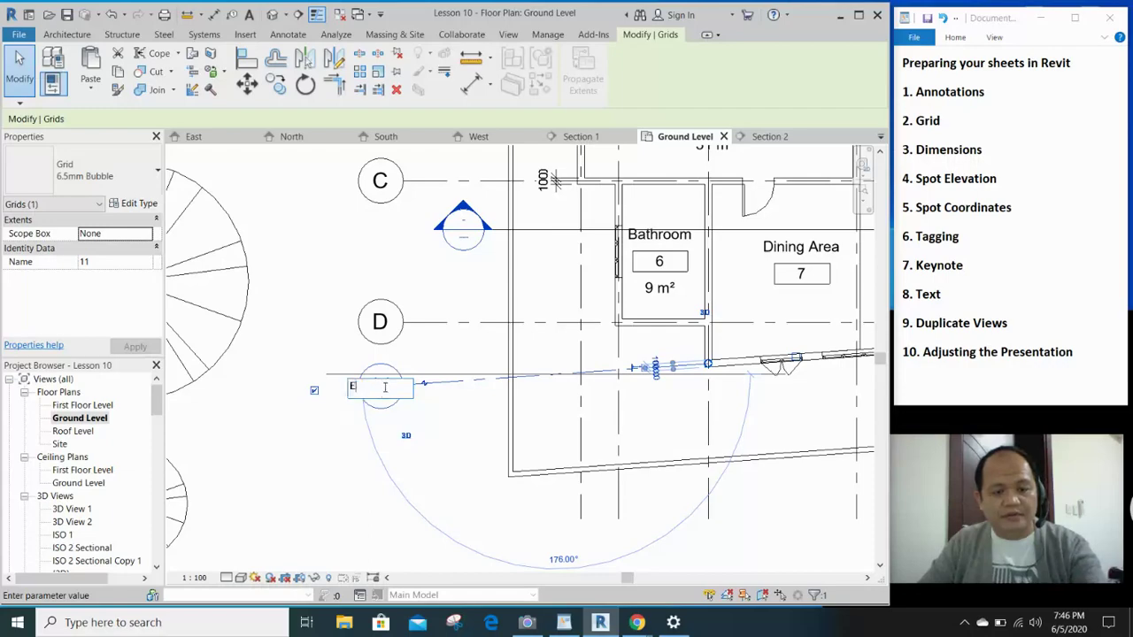
pyautogui.press('Return')
pyautogui.scroll(-5, 304, 475)
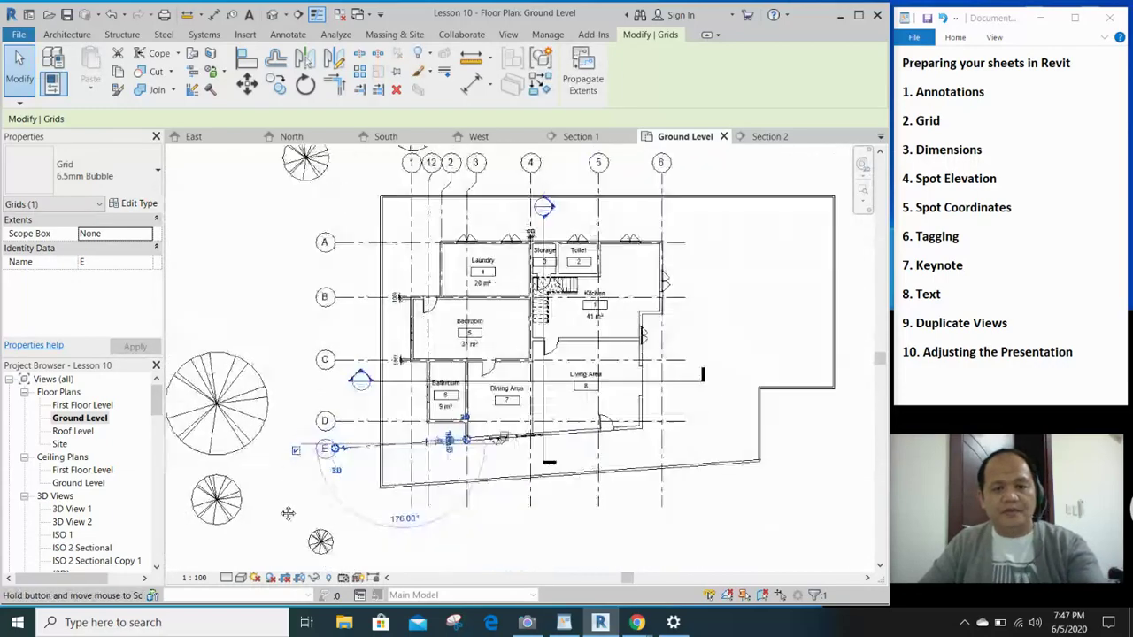
pyautogui.click(296, 528)
pyautogui.moveTo(433, 552); pyautogui.dragTo(400, 476, button='middle')
pyautogui.moveTo(462, 497); pyautogui.dragTo(458, 551, button='middle')
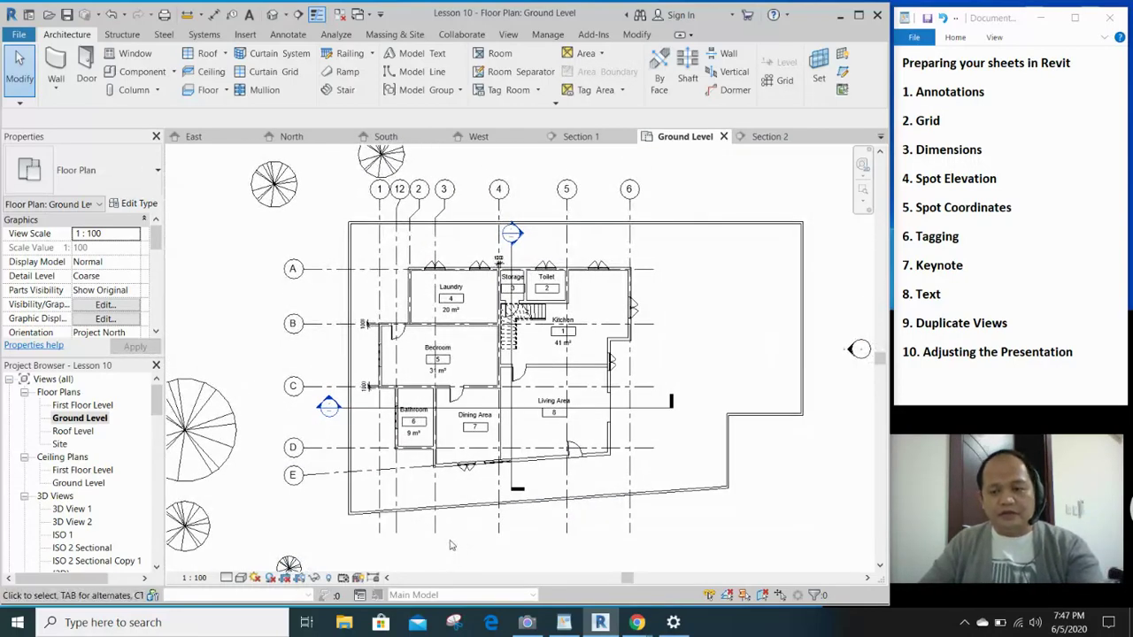
pyautogui.moveTo(450, 538); pyautogui.dragTo(463, 543, button='middle')
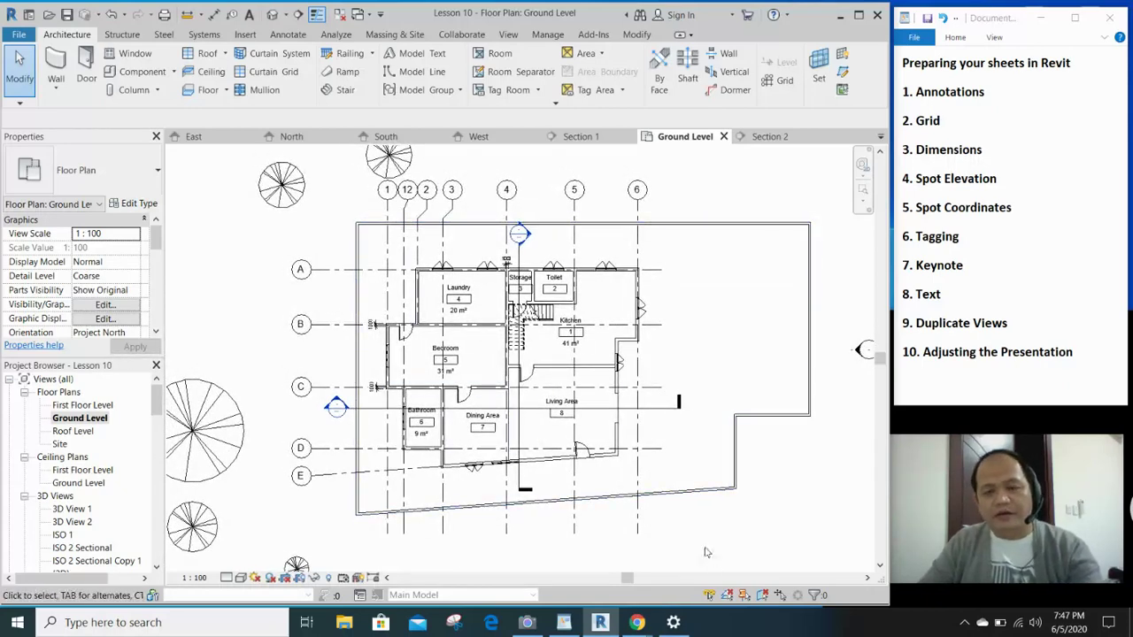
pyautogui.scroll(3, 706, 552)
pyautogui.scroll(-2, 584, 481)
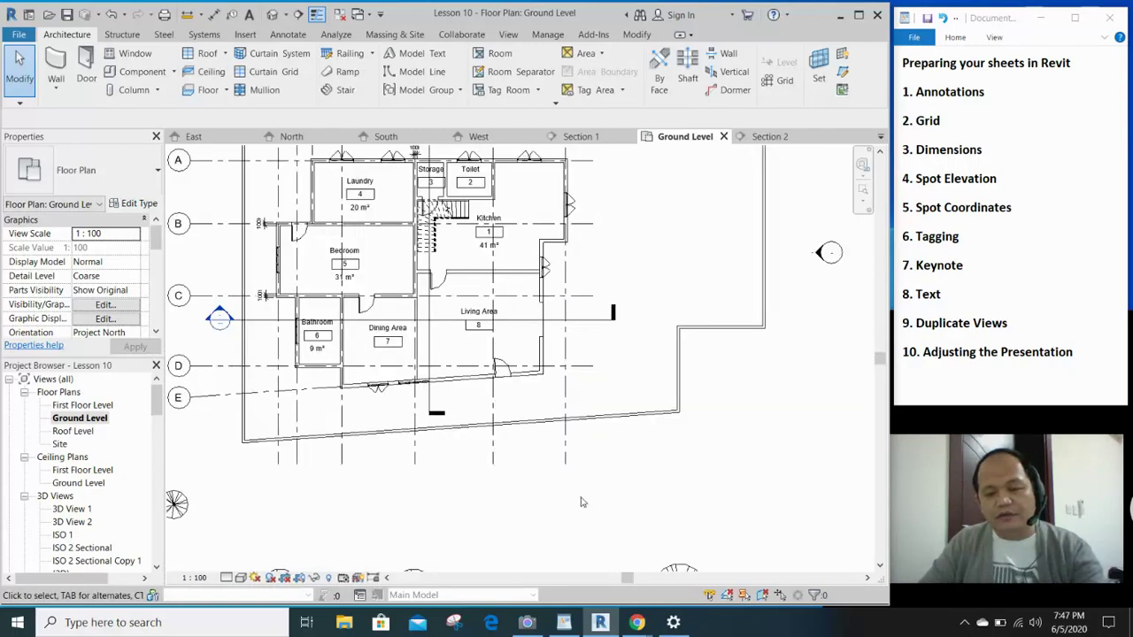
pyautogui.moveTo(543, 282); pyautogui.dragTo(639, 413, button='middle')
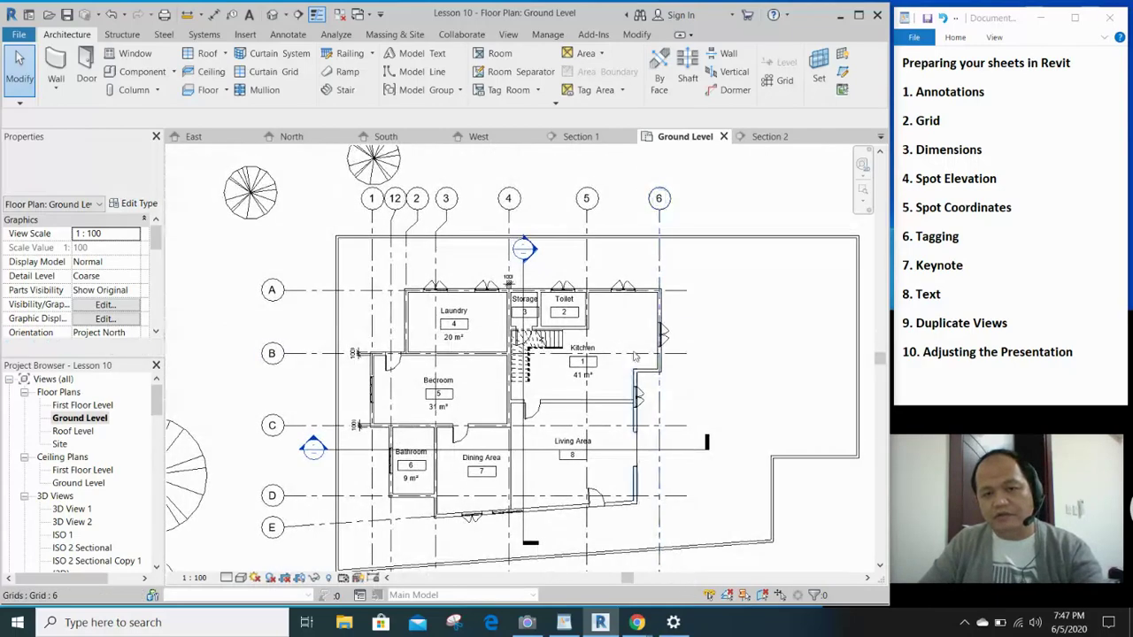
pyautogui.moveTo(688, 492); pyautogui.dragTo(688, 432, button='middle')
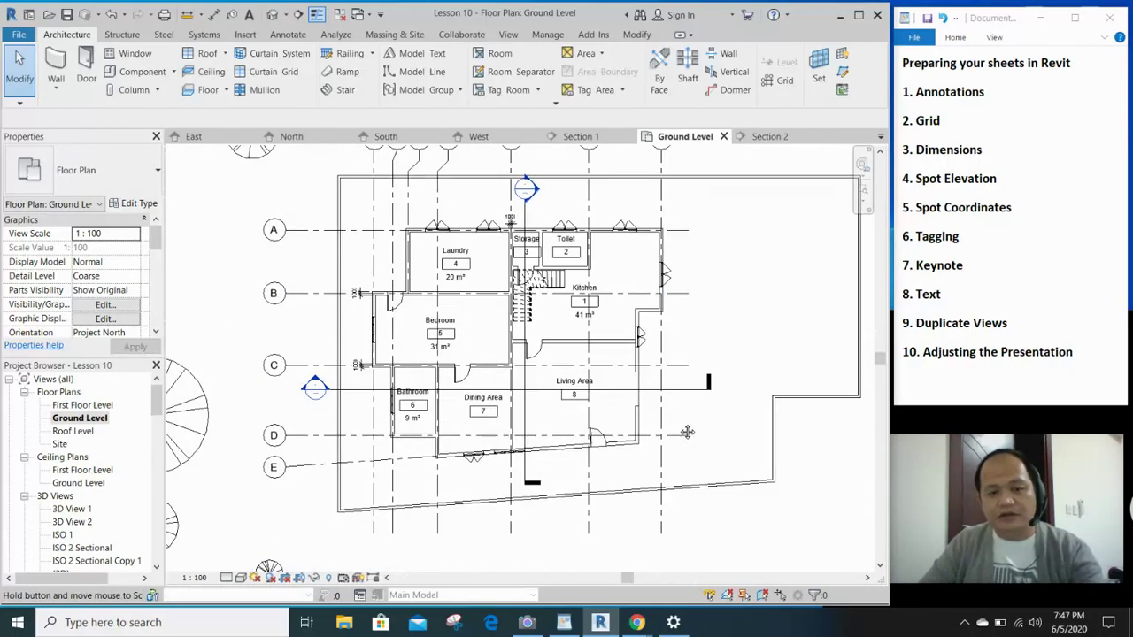
# - Try showing grid A's bubble at the kitchen end only and at both ends of the grid line
pyautogui.click(306, 232)
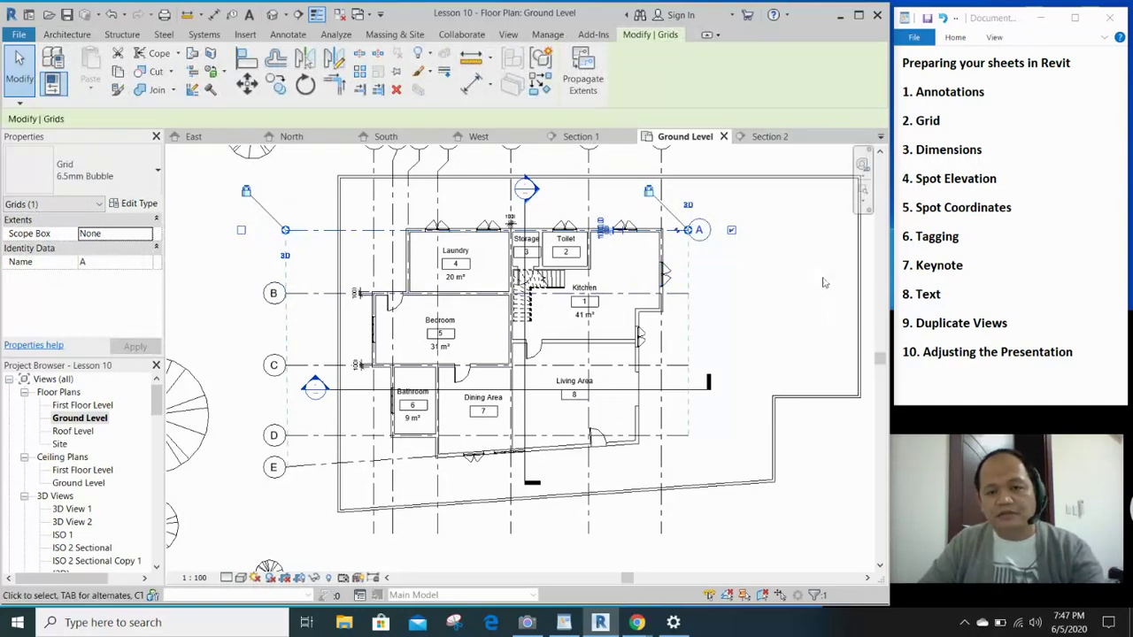
pyautogui.press('Escape')
pyautogui.moveTo(708, 236); pyautogui.dragTo(695, 329, button='middle')
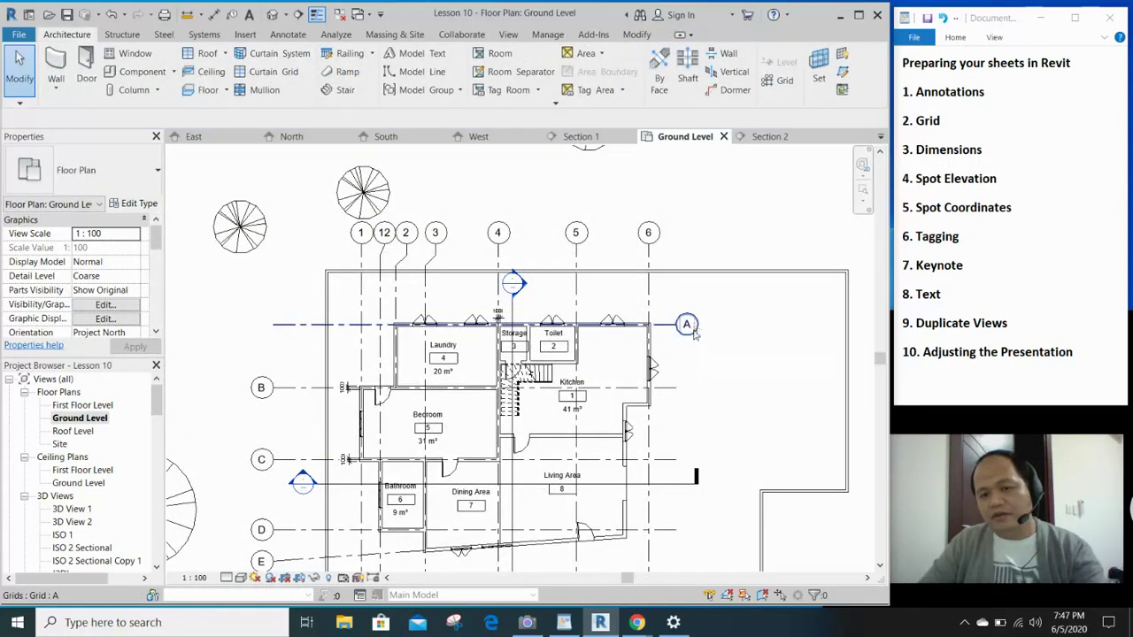
pyautogui.click(304, 326)
pyautogui.click(228, 326)
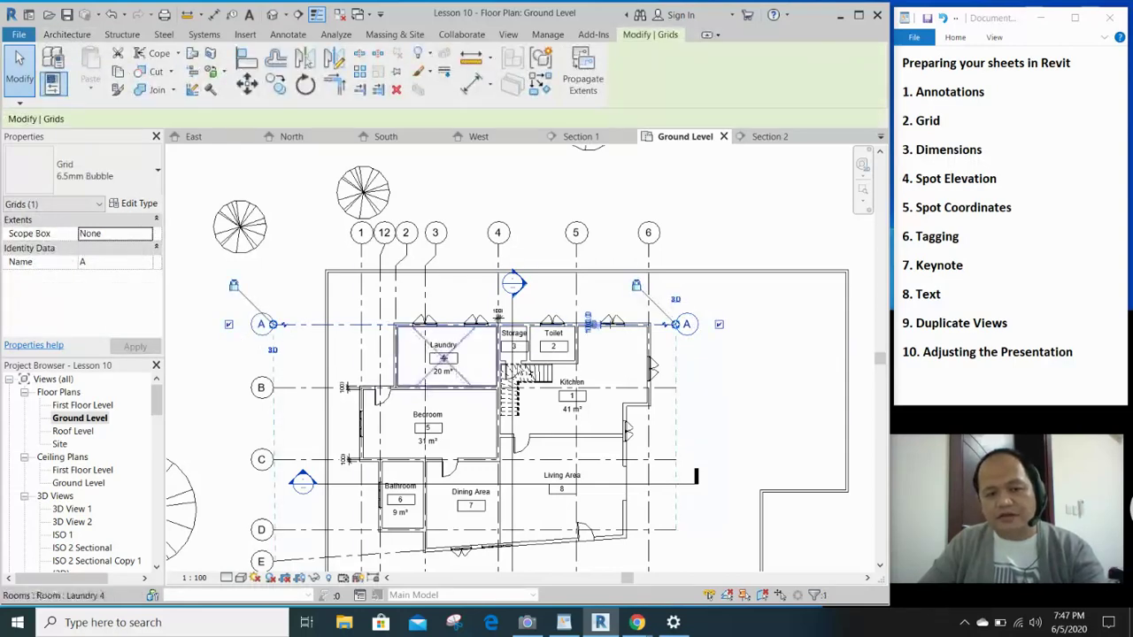
pyautogui.press('Escape')
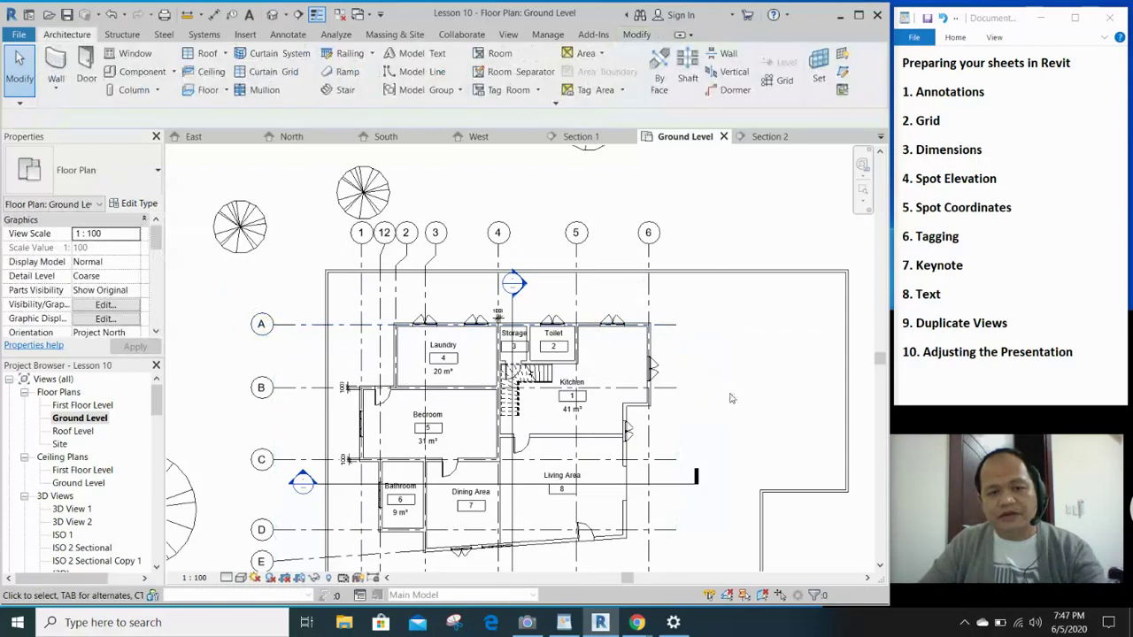
# - Check how the grids appear in the First Floor Level, Roof Level and Site floor plans, and return to First Floor Level
pyautogui.moveTo(699, 362); pyautogui.dragTo(745, 308, button='middle')
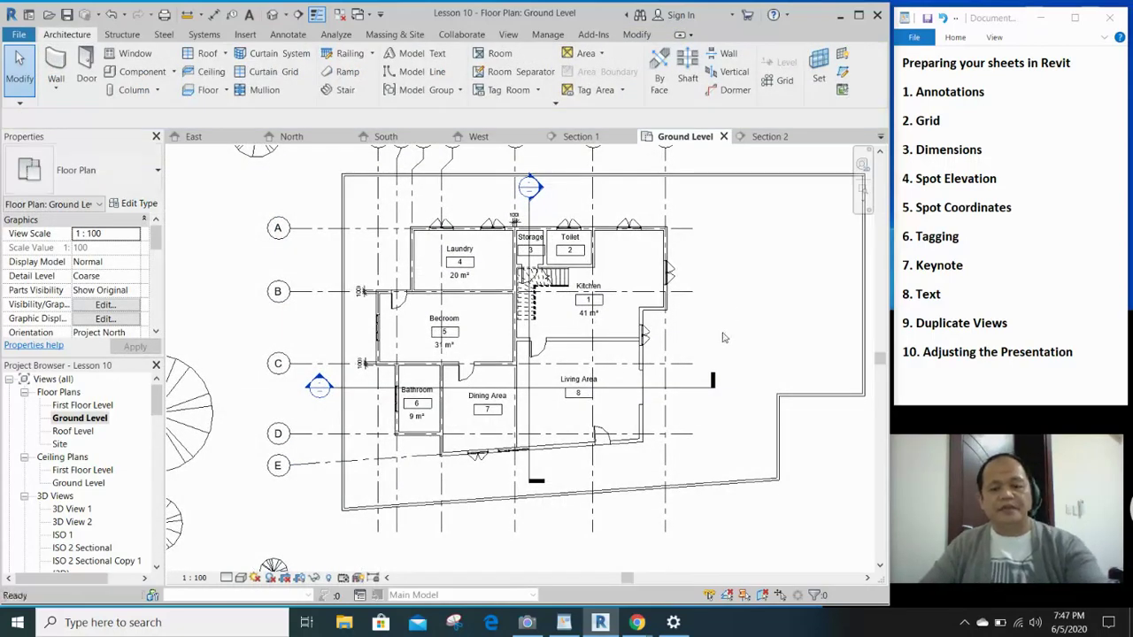
pyautogui.moveTo(652, 531); pyautogui.dragTo(653, 549, button='middle')
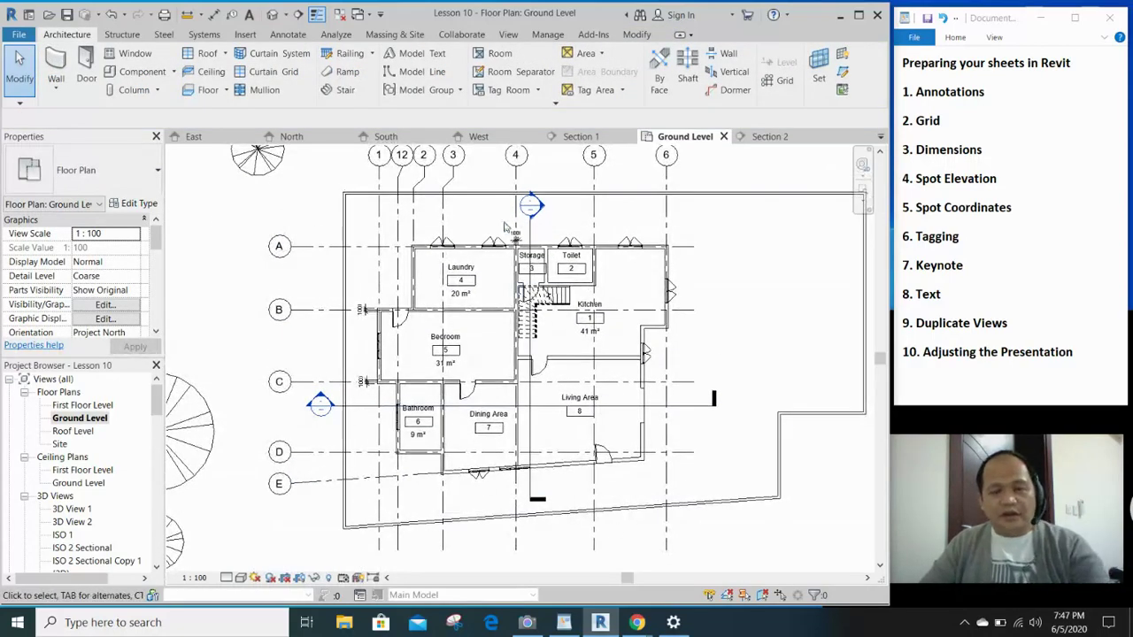
pyautogui.moveTo(740, 316); pyautogui.dragTo(747, 373, button='middle')
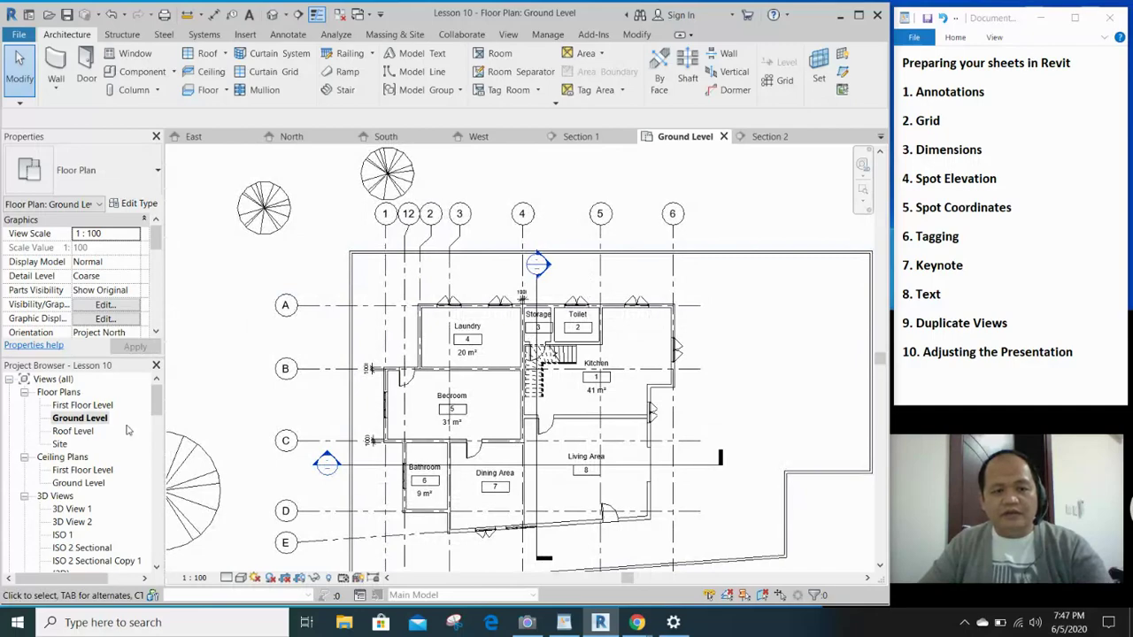
pyautogui.doubleClick(81, 407)
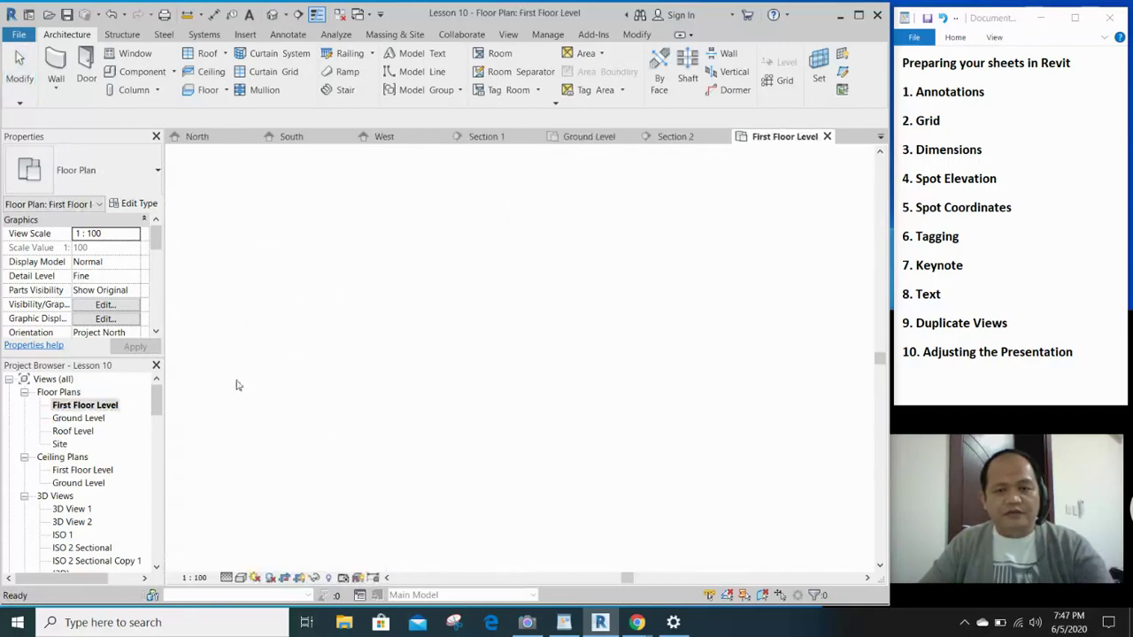
pyautogui.moveTo(729, 367); pyautogui.dragTo(746, 336, button='middle')
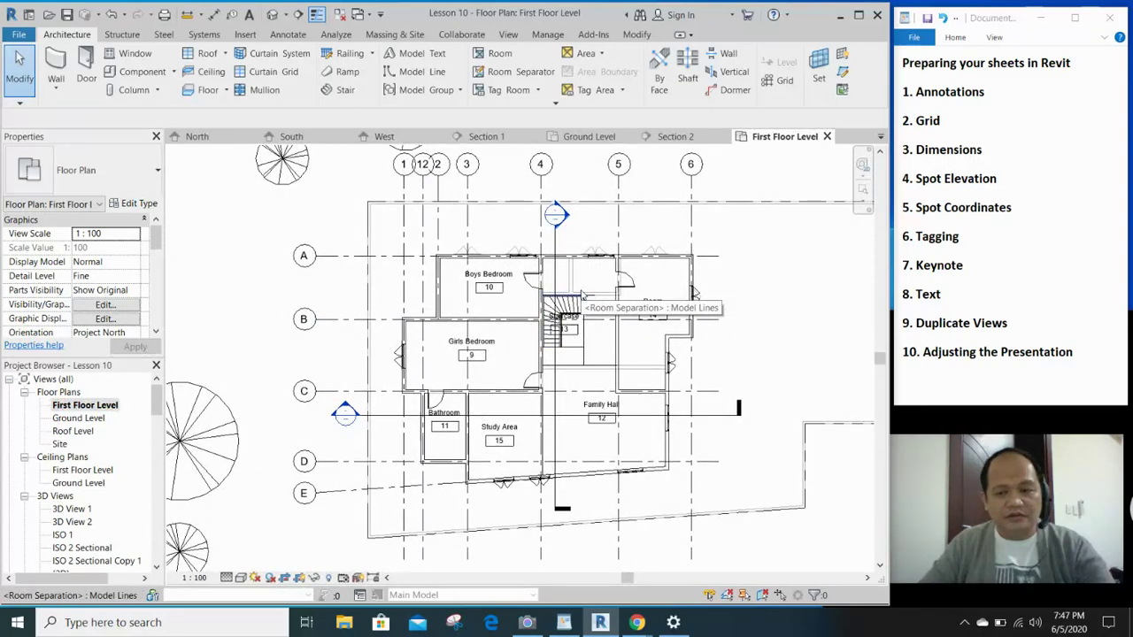
pyautogui.doubleClick(74, 431)
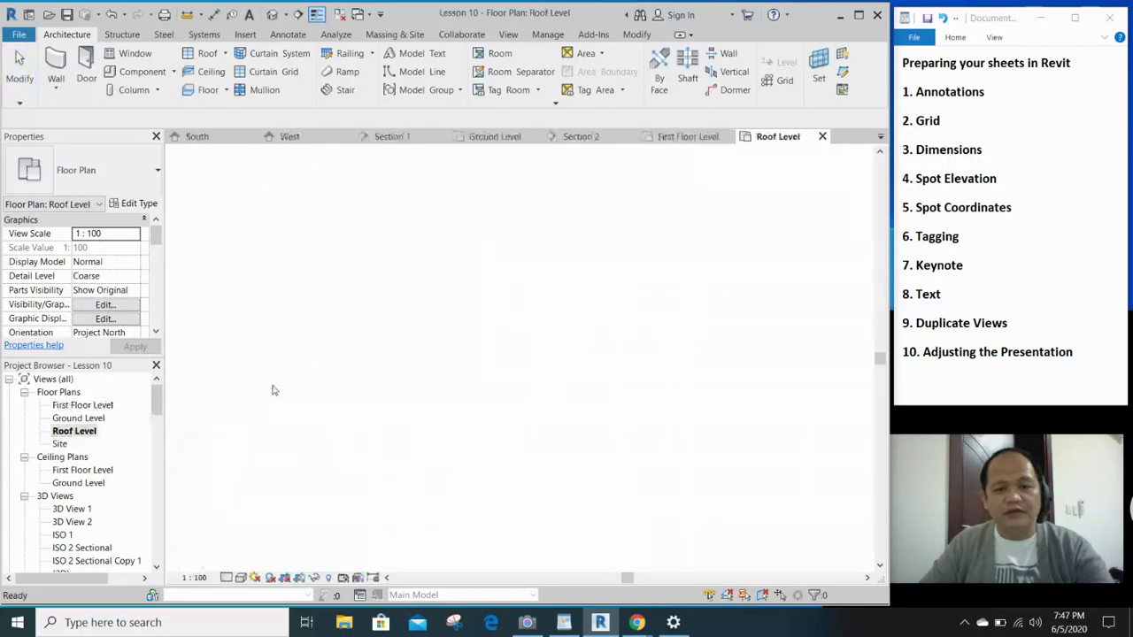
pyautogui.scroll(-3, 765, 295)
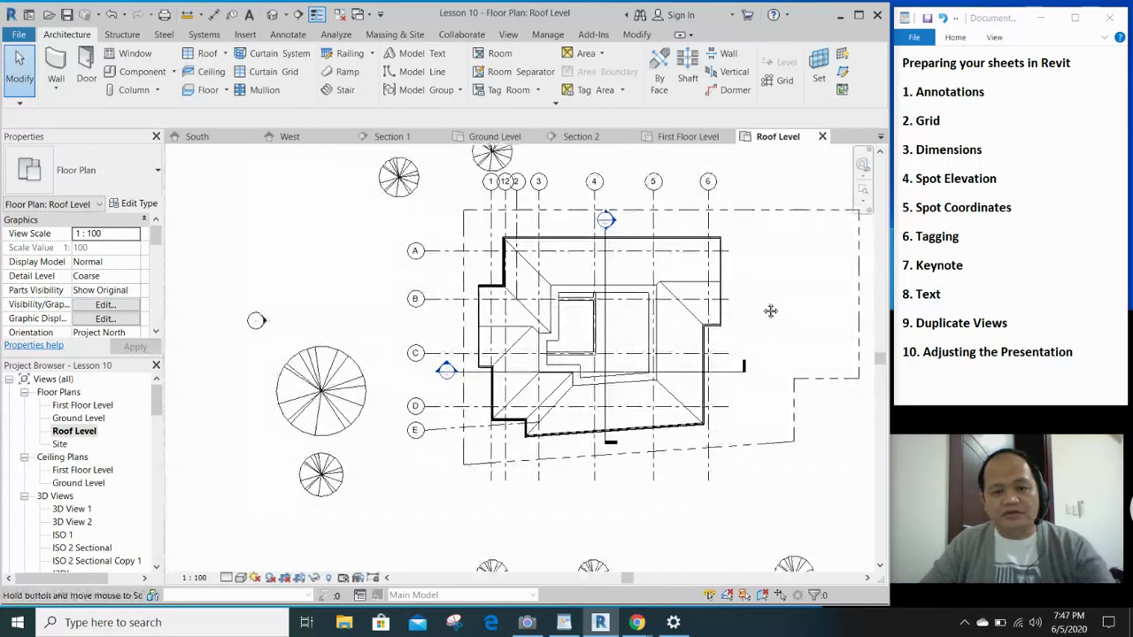
pyautogui.moveTo(771, 311); pyautogui.dragTo(771, 306, button='middle')
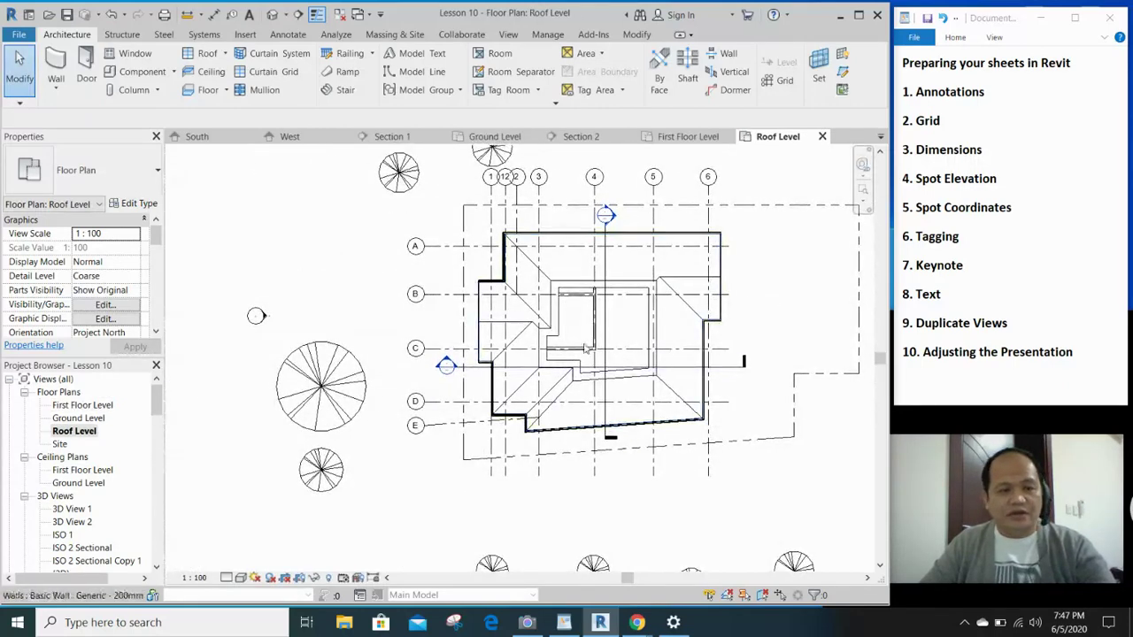
pyautogui.doubleClick(59, 444)
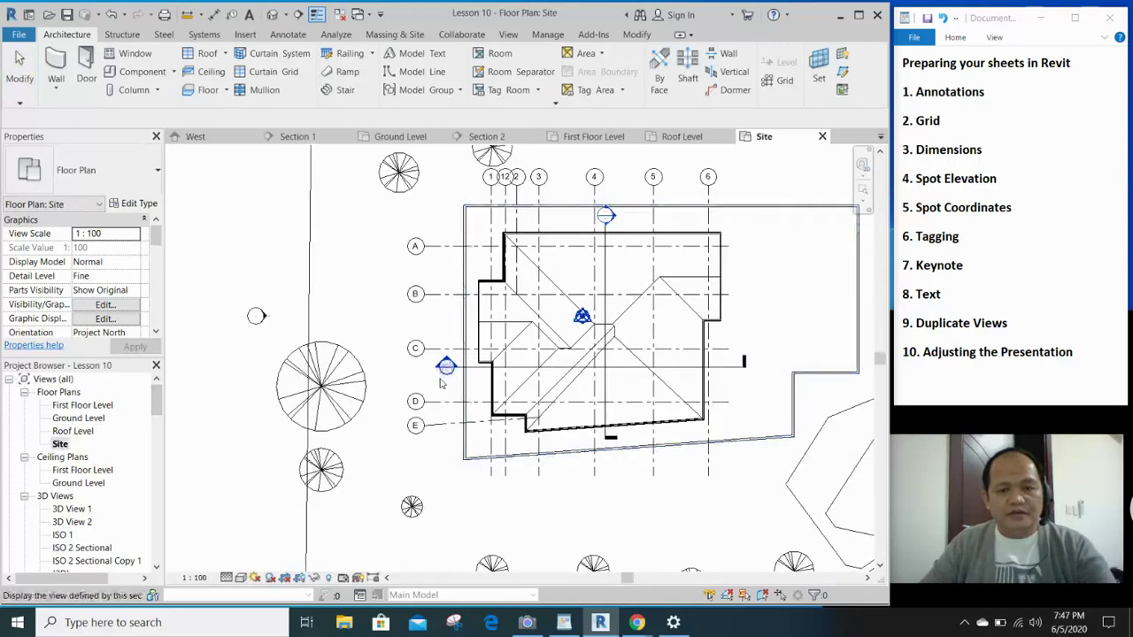
pyautogui.moveTo(641, 387); pyautogui.dragTo(650, 414, button='middle')
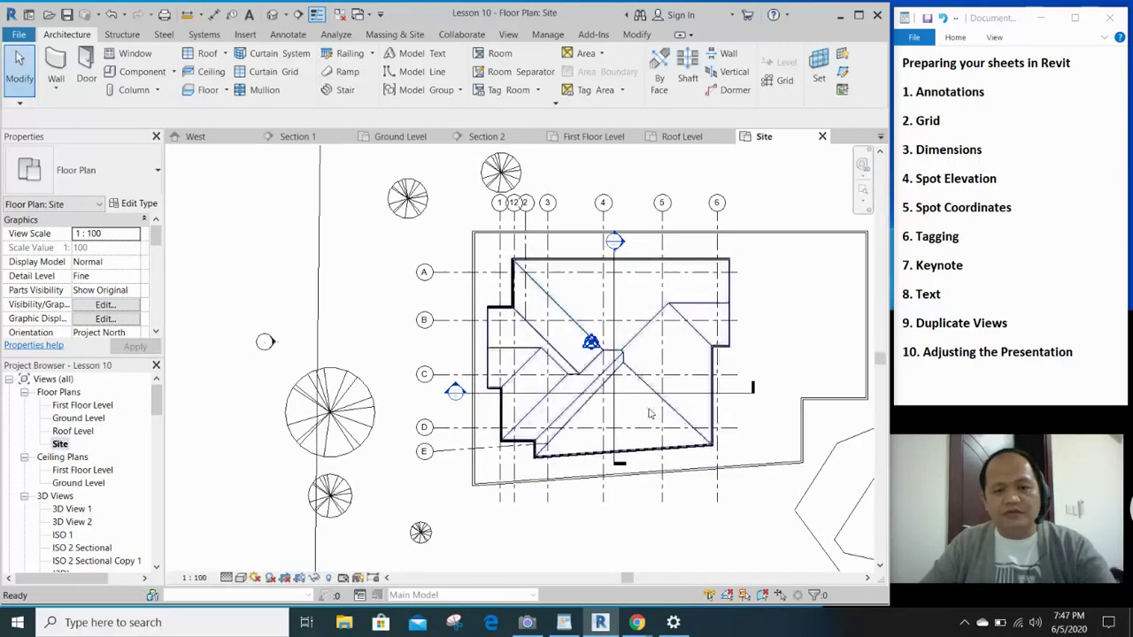
pyautogui.doubleClick(80, 406)
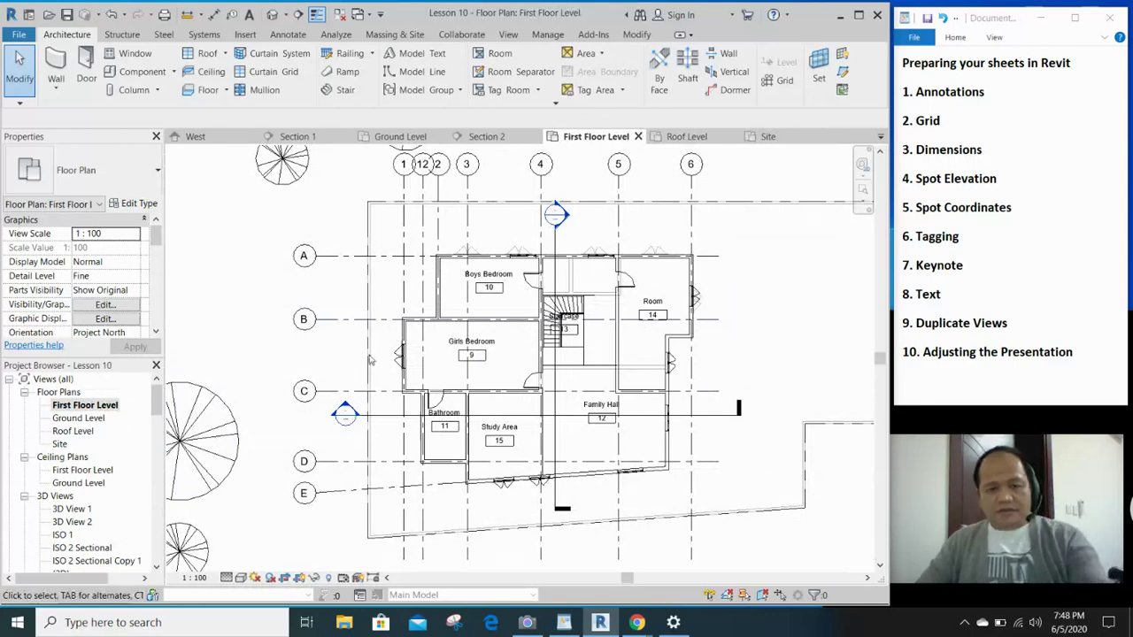
# - Switch from the First Floor Level plan back to the Ground Level floor plan
pyautogui.moveTo(371, 359); pyautogui.dragTo(294, 355, button='middle')
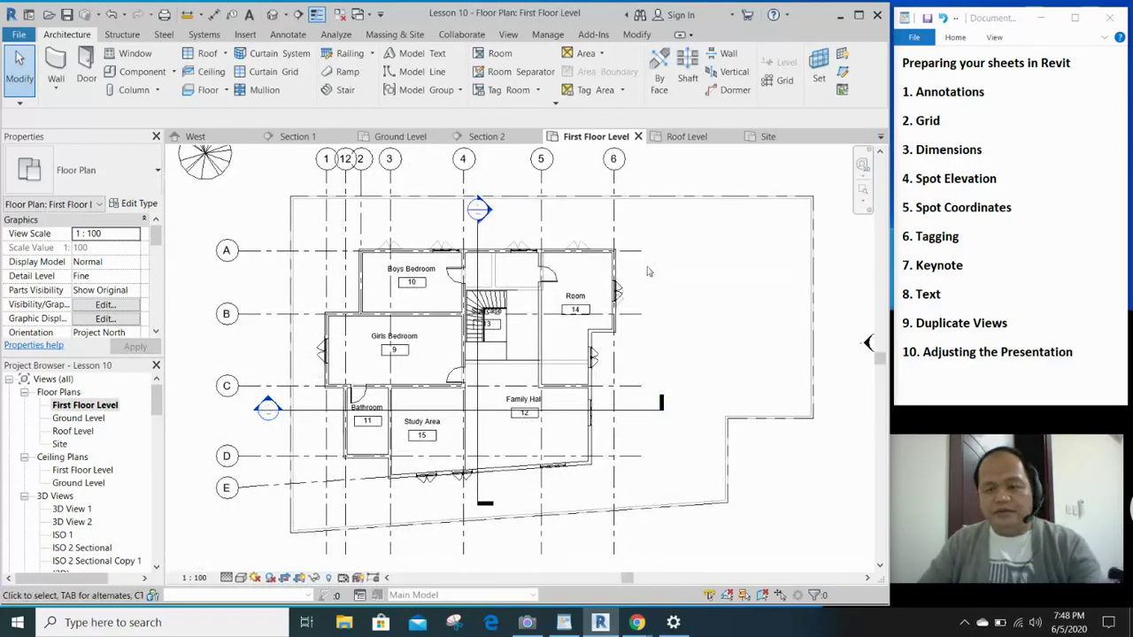
pyautogui.moveTo(407, 189); pyautogui.dragTo(435, 230, button='middle')
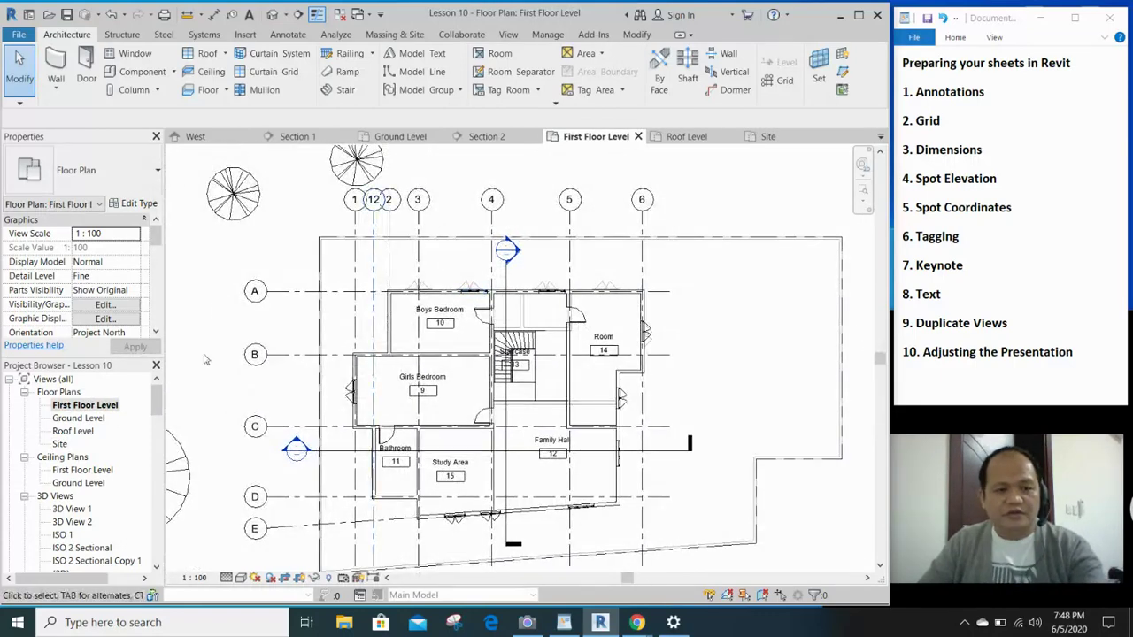
pyautogui.doubleClick(78, 418)
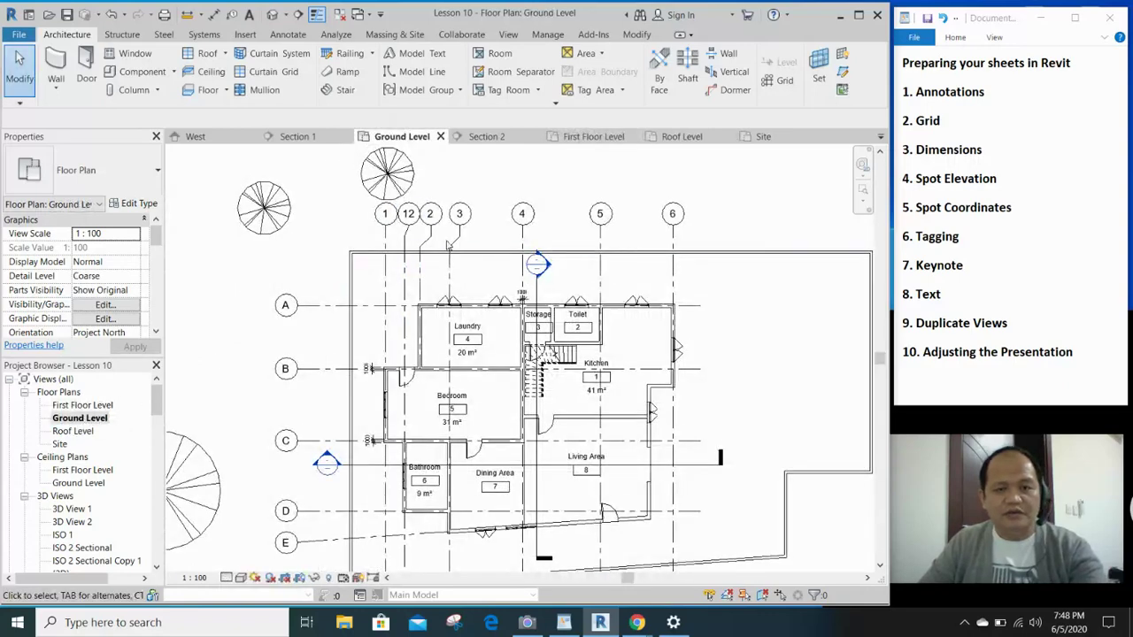
pyautogui.scroll(3, 498, 334)
pyautogui.moveTo(497, 334); pyautogui.dragTo(496, 336, button='middle')
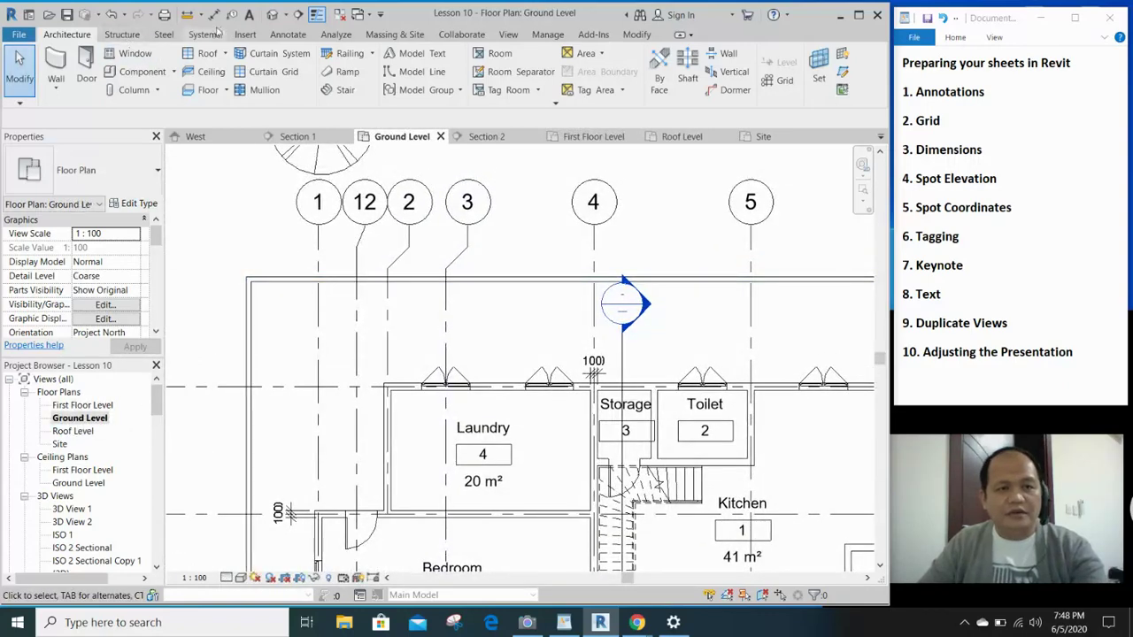
# - Place a continuous aligned dimension across all vertical grids from 1 to 6, just below their bubbles
pyautogui.click(289, 36)
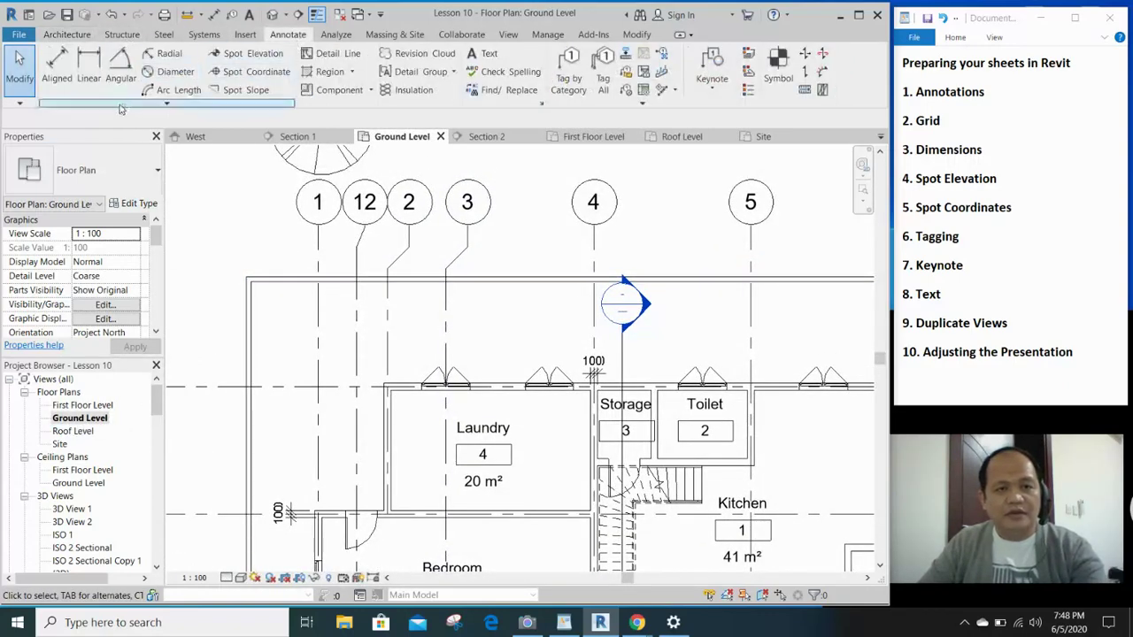
pyautogui.click(56, 71)
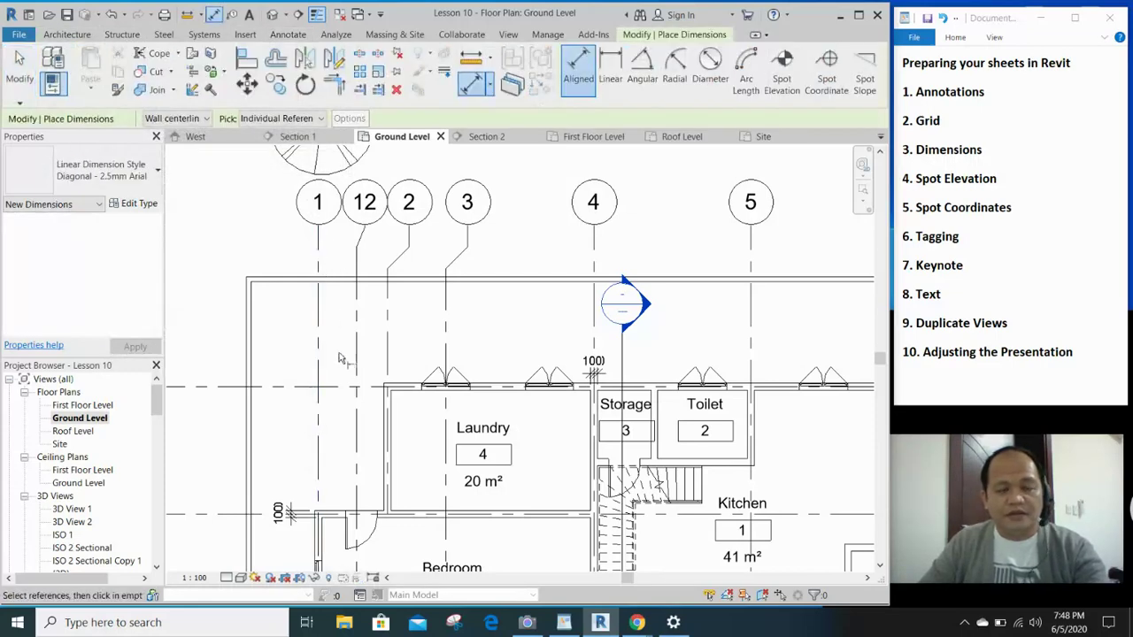
pyautogui.moveTo(339, 354); pyautogui.dragTo(317, 381, button='middle')
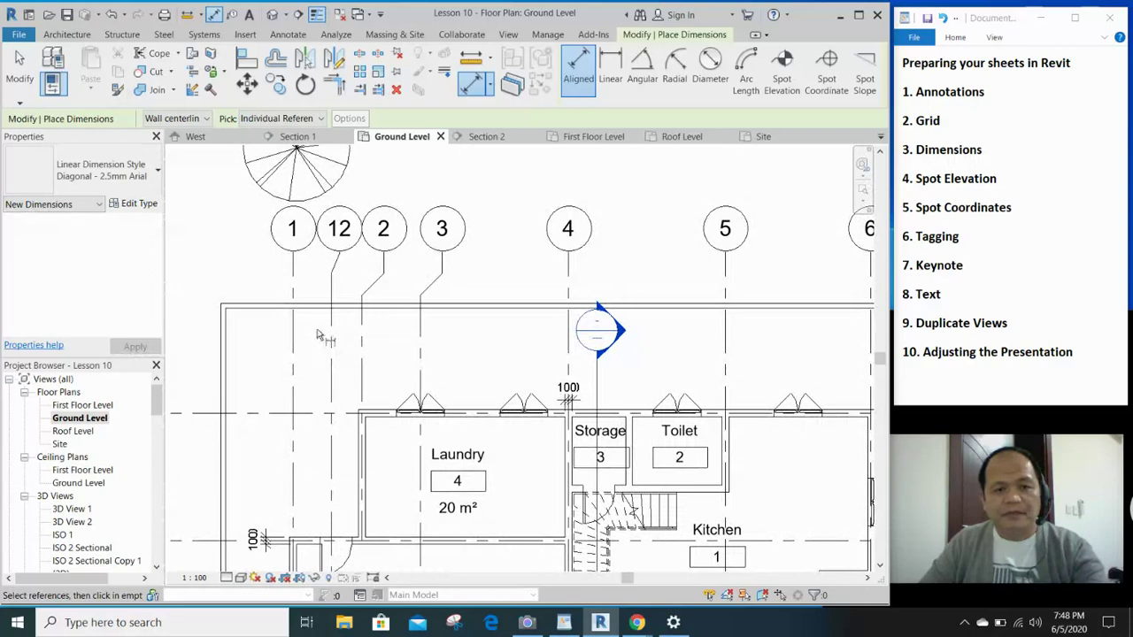
pyautogui.click(298, 365)
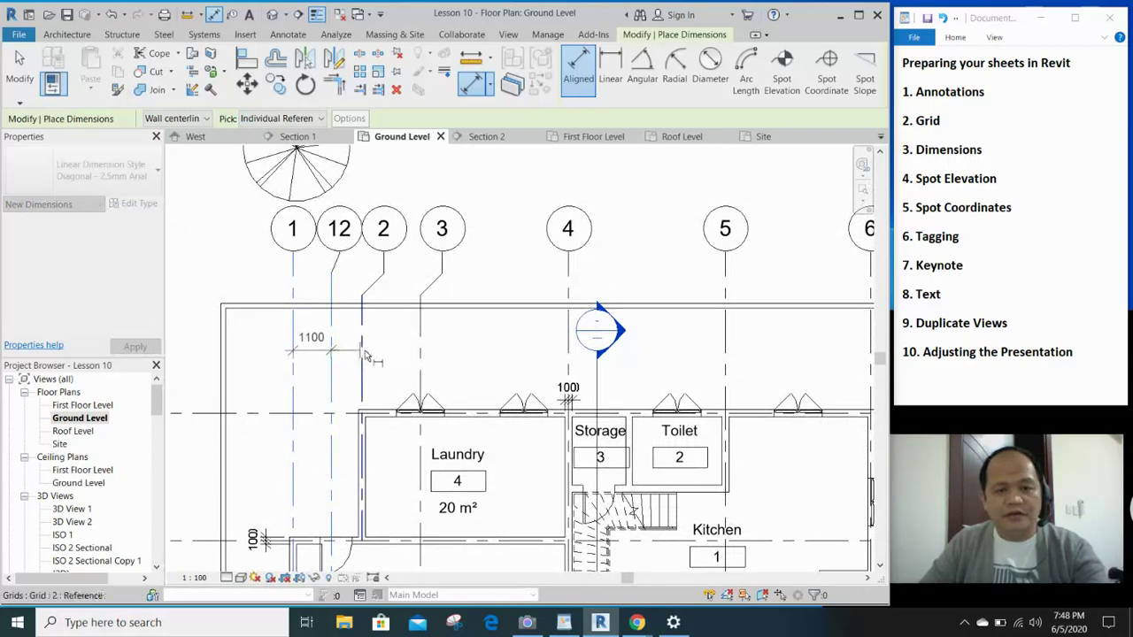
pyautogui.click(365, 353)
pyautogui.click(422, 354)
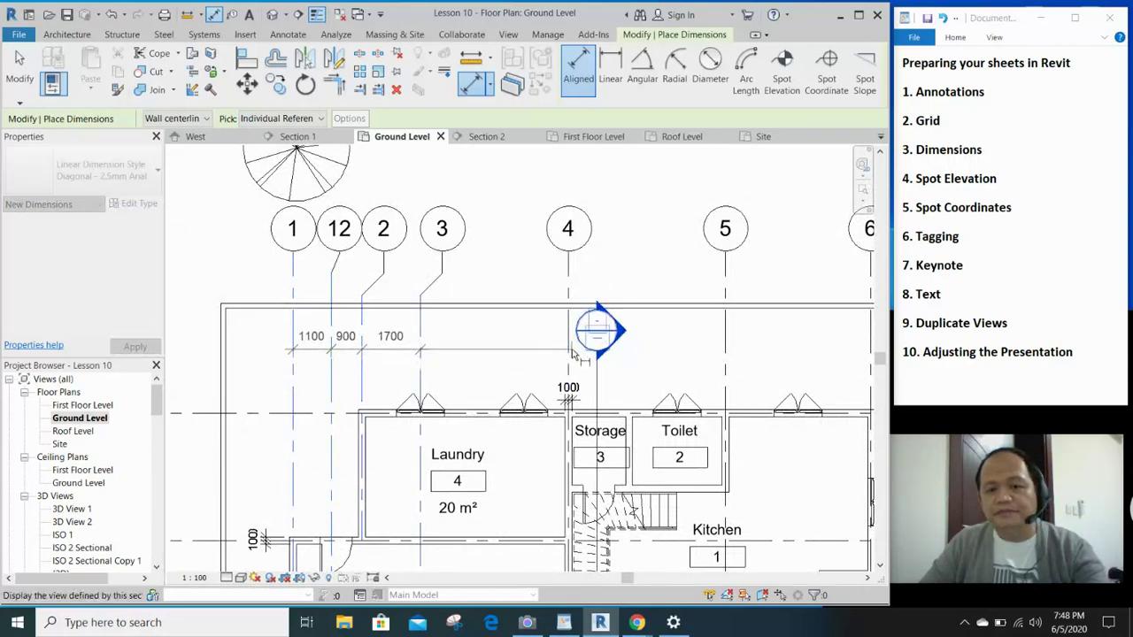
pyautogui.click(567, 350)
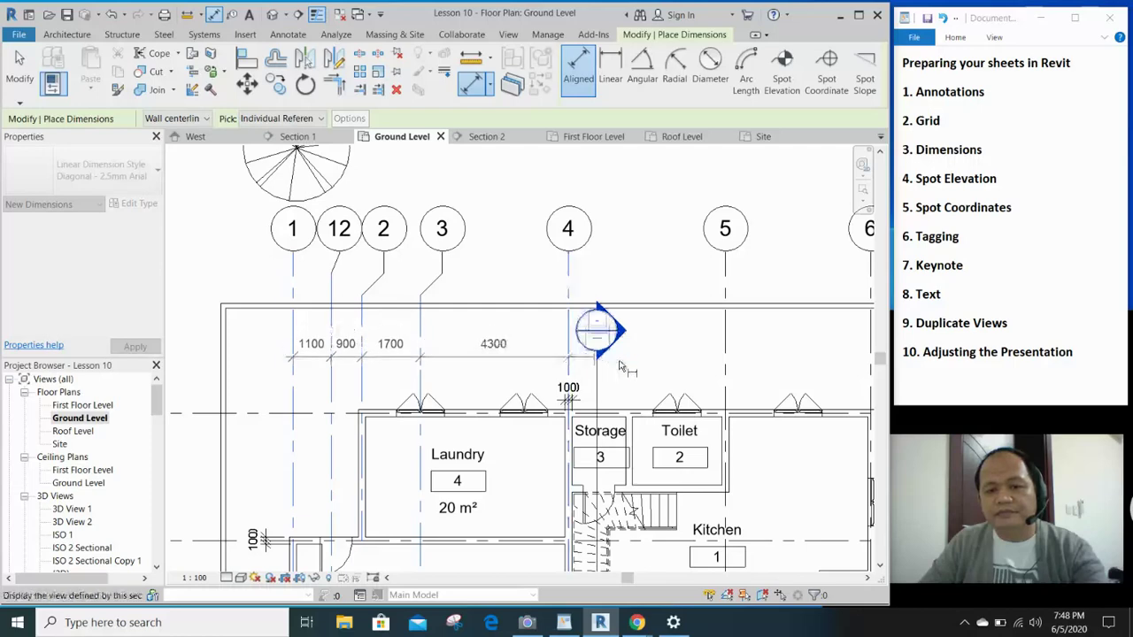
pyautogui.click(719, 340)
pyautogui.moveTo(719, 340); pyautogui.dragTo(576, 354, button='middle')
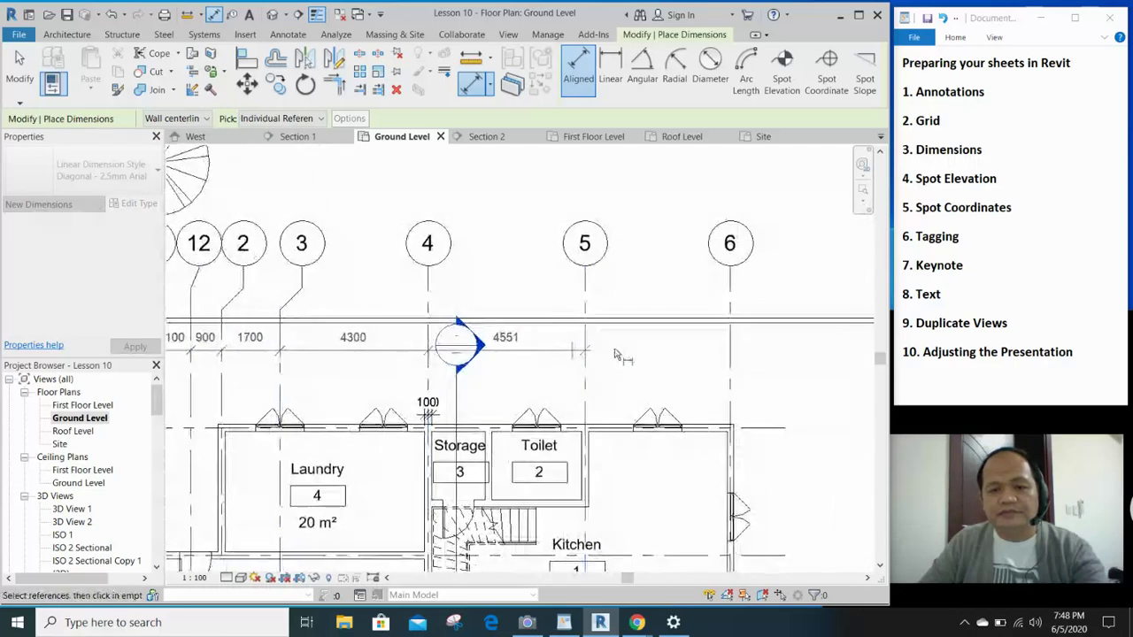
pyautogui.click(730, 354)
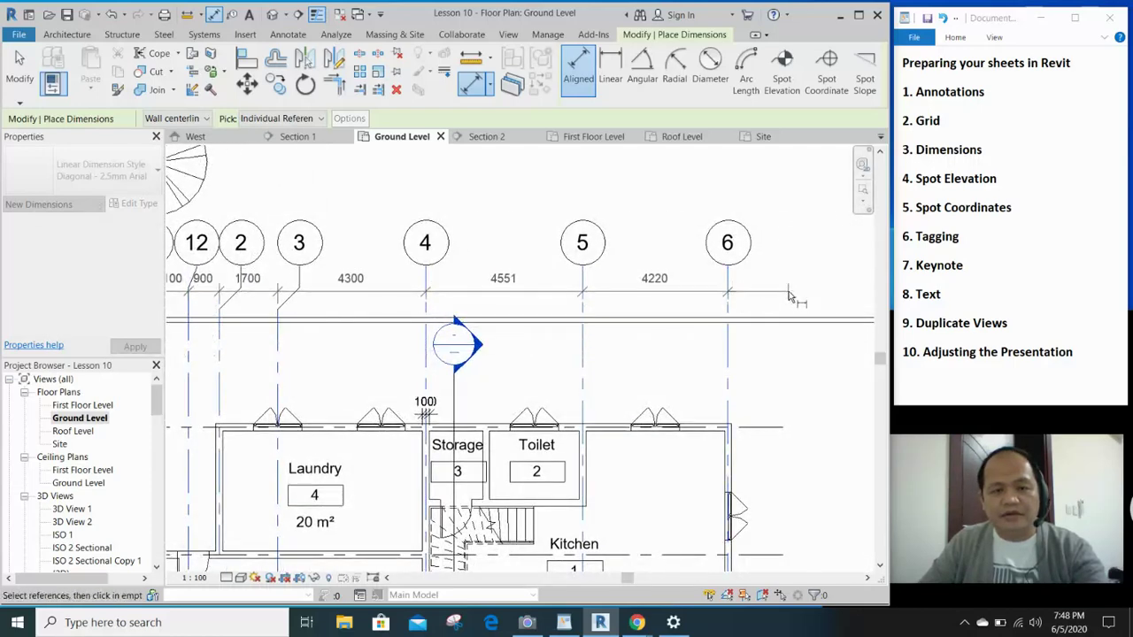
pyautogui.click(791, 297)
# - Place a continuous aligned dimension through grids A, B, C and D beside their bubbles
pyautogui.scroll(-2, 767, 331)
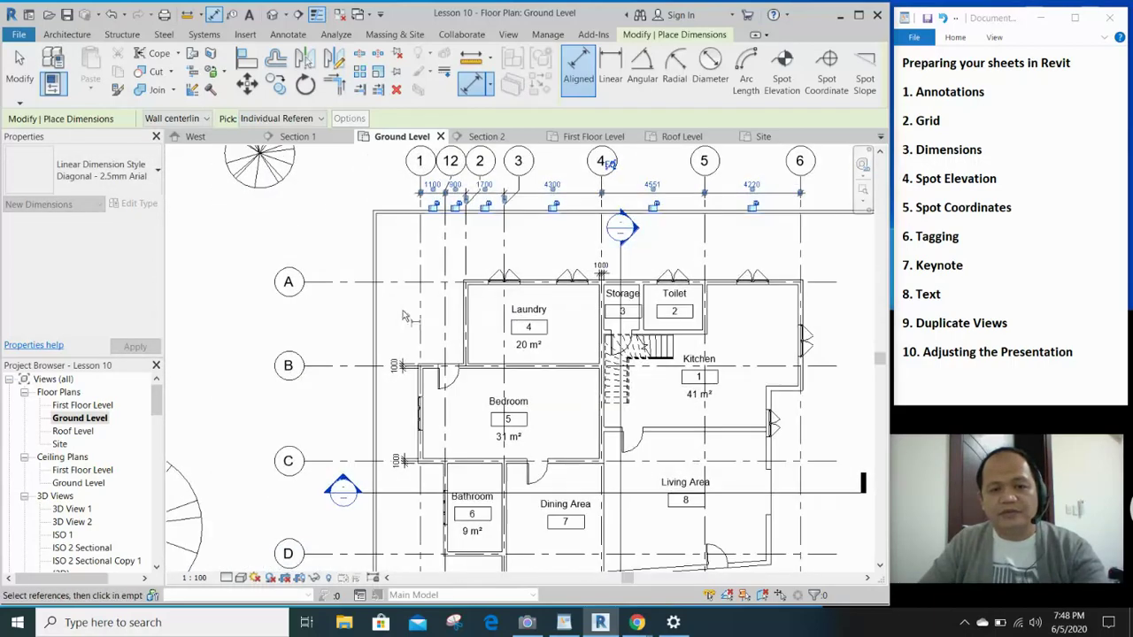
pyautogui.click(330, 283)
pyautogui.click(344, 367)
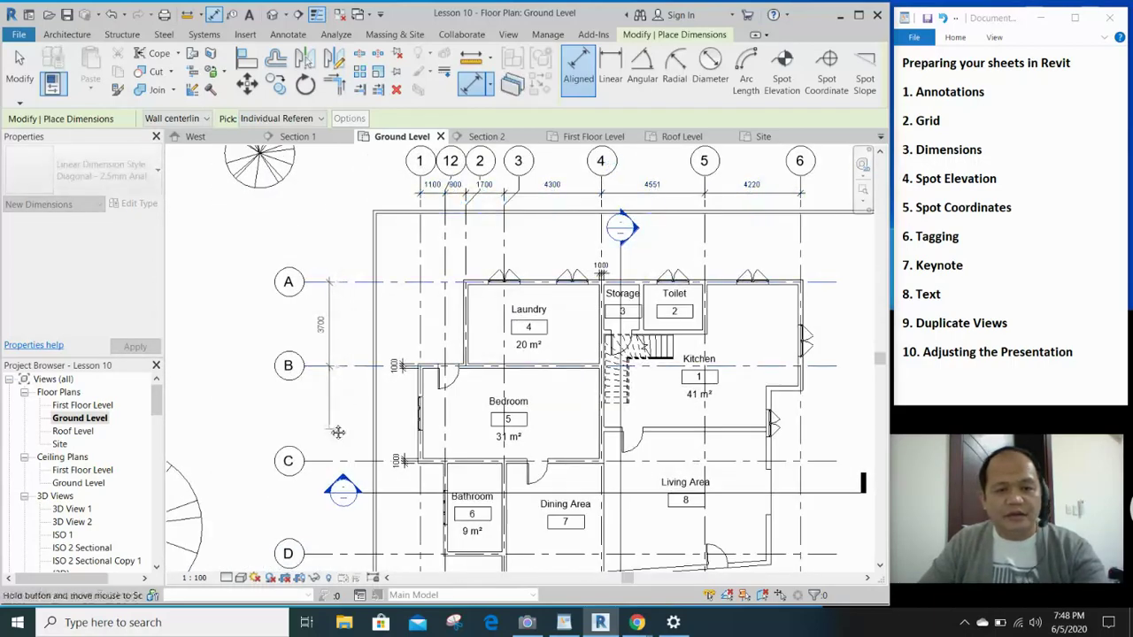
pyautogui.moveTo(339, 434); pyautogui.dragTo(356, 315, button='middle')
pyautogui.click(351, 342)
pyautogui.click(352, 434)
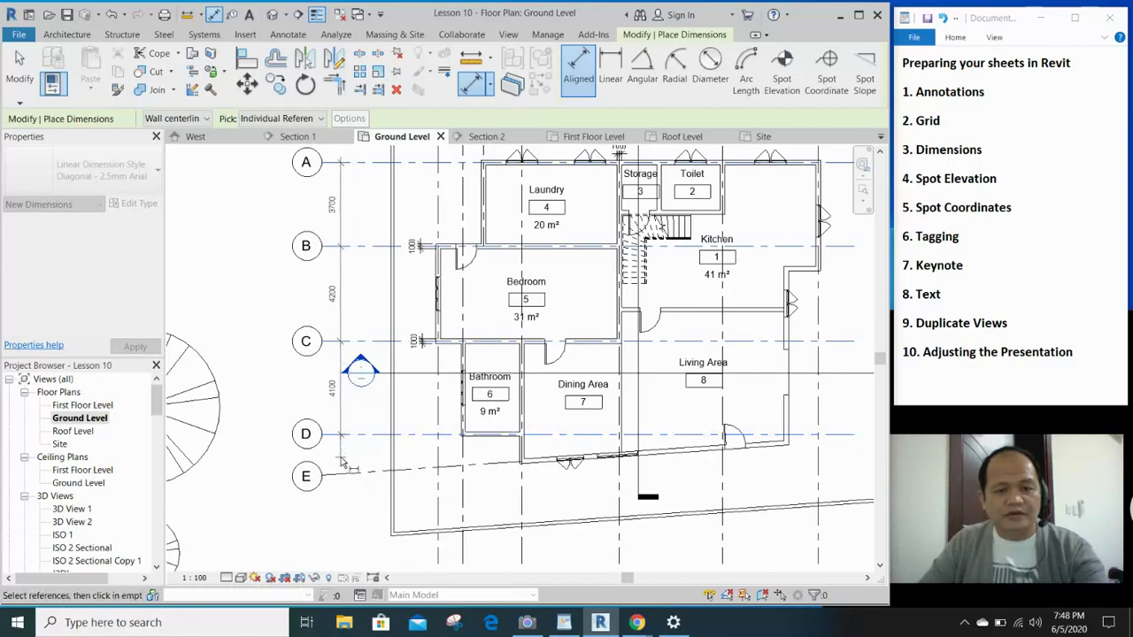
pyautogui.click(342, 463)
pyautogui.moveTo(343, 502); pyautogui.dragTo(331, 520, button='middle')
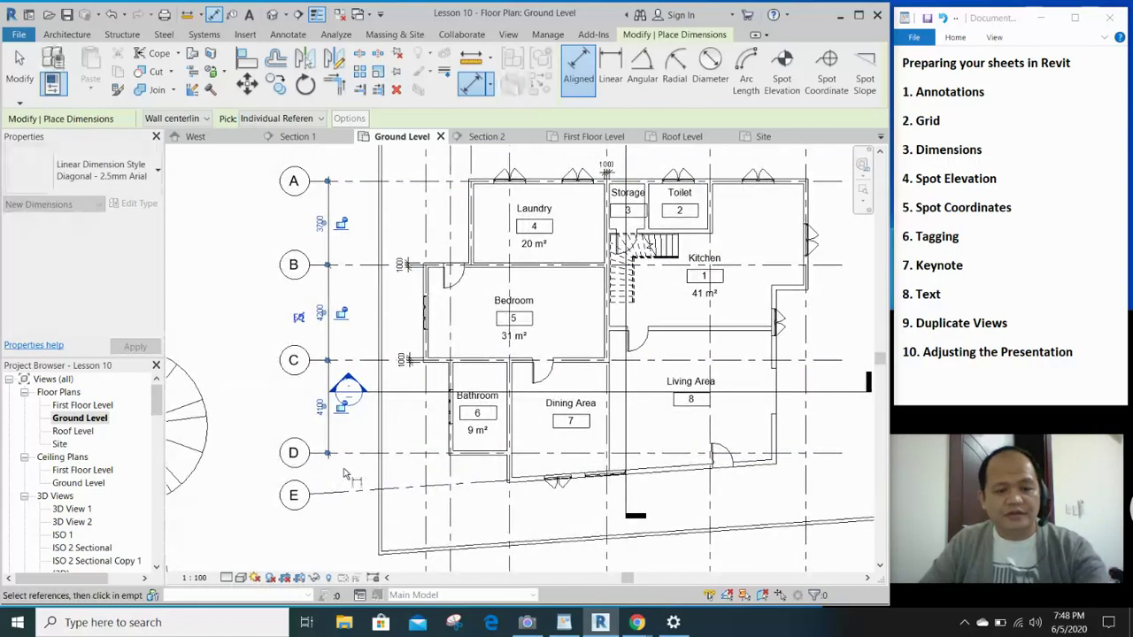
pyautogui.press('Escape')
# - Add an overall aligned dimension from grid 1 to grid 6 above the chained dimension and end dimensioning
pyautogui.scroll(-1, 346, 396)
pyautogui.moveTo(346, 396); pyautogui.dragTo(320, 445, button='middle')
pyautogui.scroll(3, 382, 197)
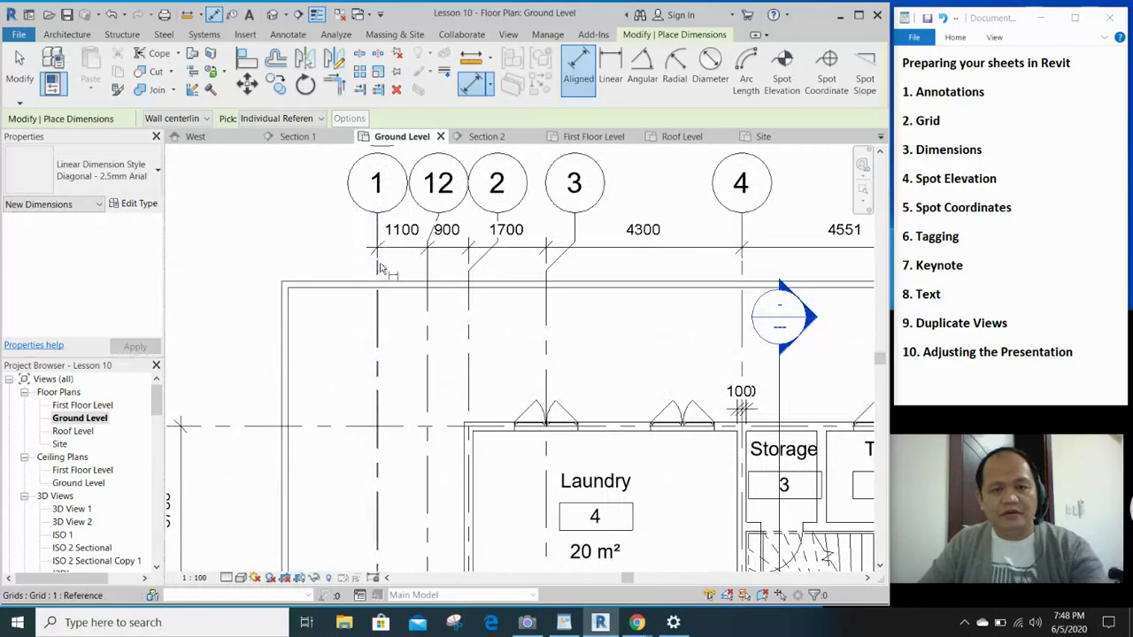
pyautogui.click(378, 270)
pyautogui.moveTo(453, 291); pyautogui.dragTo(199, 304, button='middle')
pyautogui.scroll(-2, 620, 310)
pyautogui.moveTo(516, 303); pyautogui.dragTo(309, 292, button='middle')
pyautogui.click(589, 292)
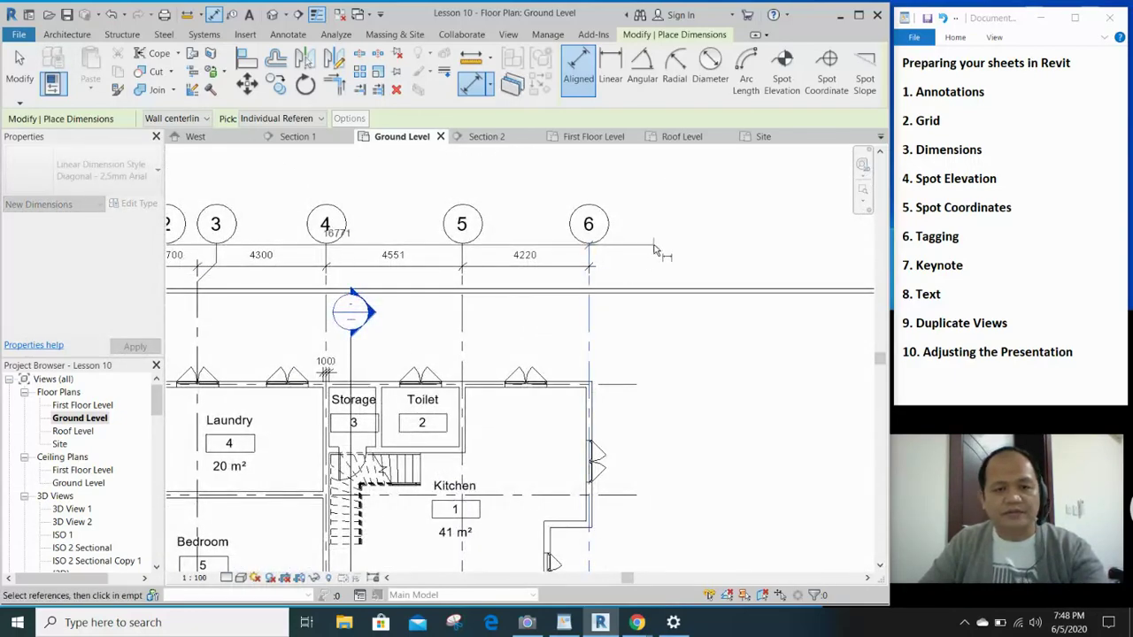
pyautogui.click(655, 252)
pyautogui.moveTo(599, 298); pyautogui.dragTo(663, 311, button='middle')
pyautogui.press('Escape')
pyautogui.press('Escape')
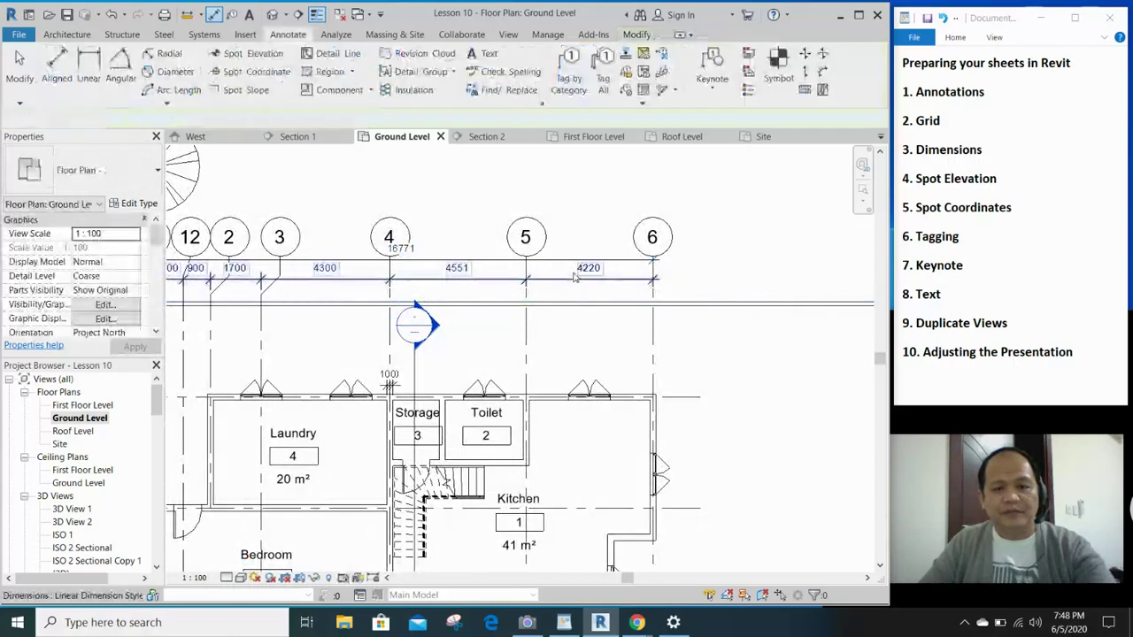
# - Move the chained dimension of grids 1 to 6 and the overall dimension down, away from the grid bubbles
pyautogui.click(580, 285)
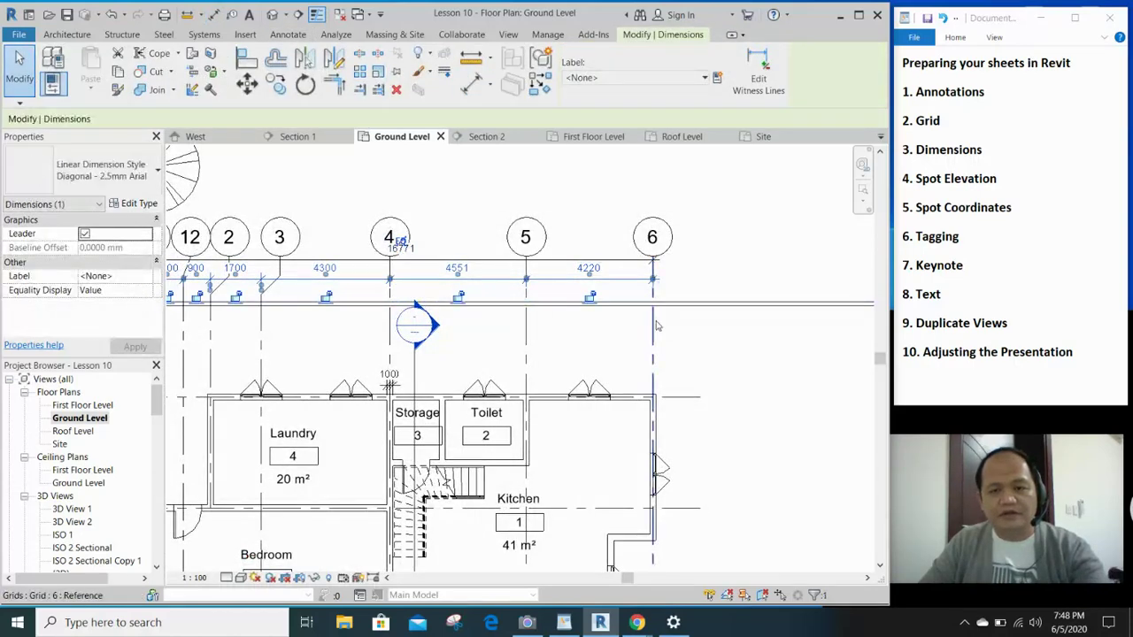
pyautogui.press('Escape')
pyautogui.click(624, 283)
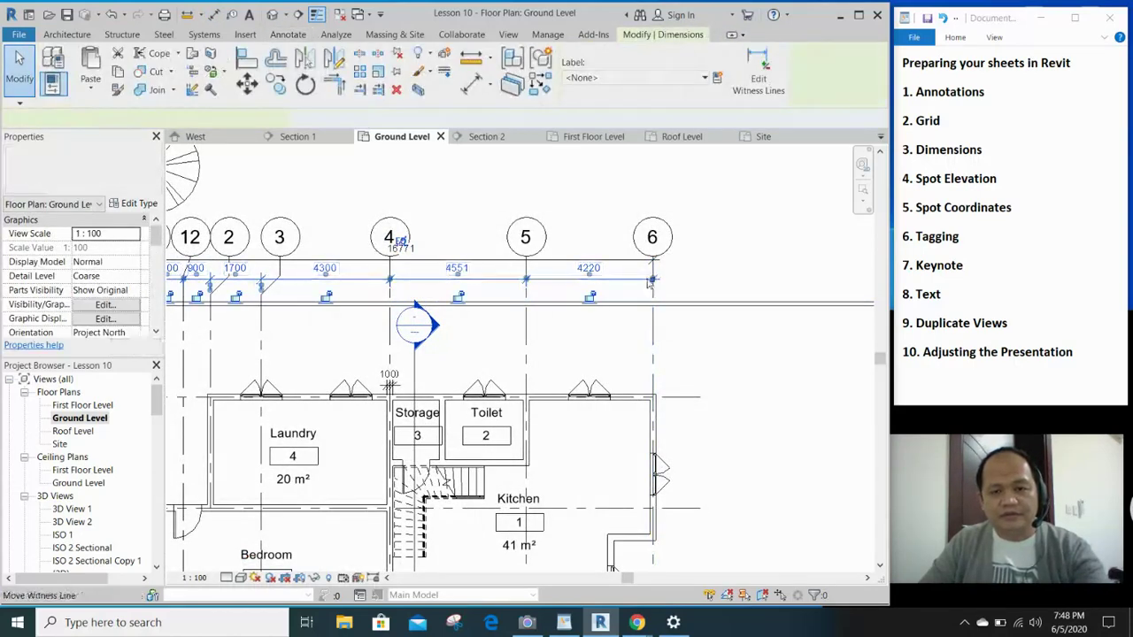
pyautogui.moveTo(625, 283)
pyautogui.mouseDown()
pyautogui.moveTo(632, 324)
pyautogui.moveTo(619, 288)
pyautogui.mouseUp()
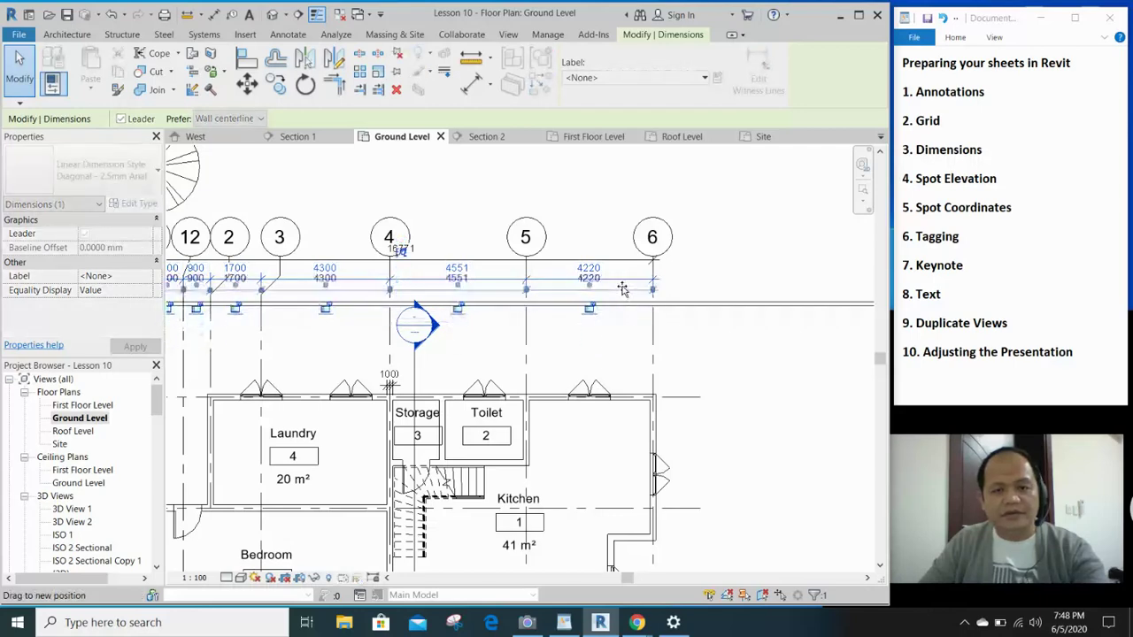
pyautogui.click(483, 260)
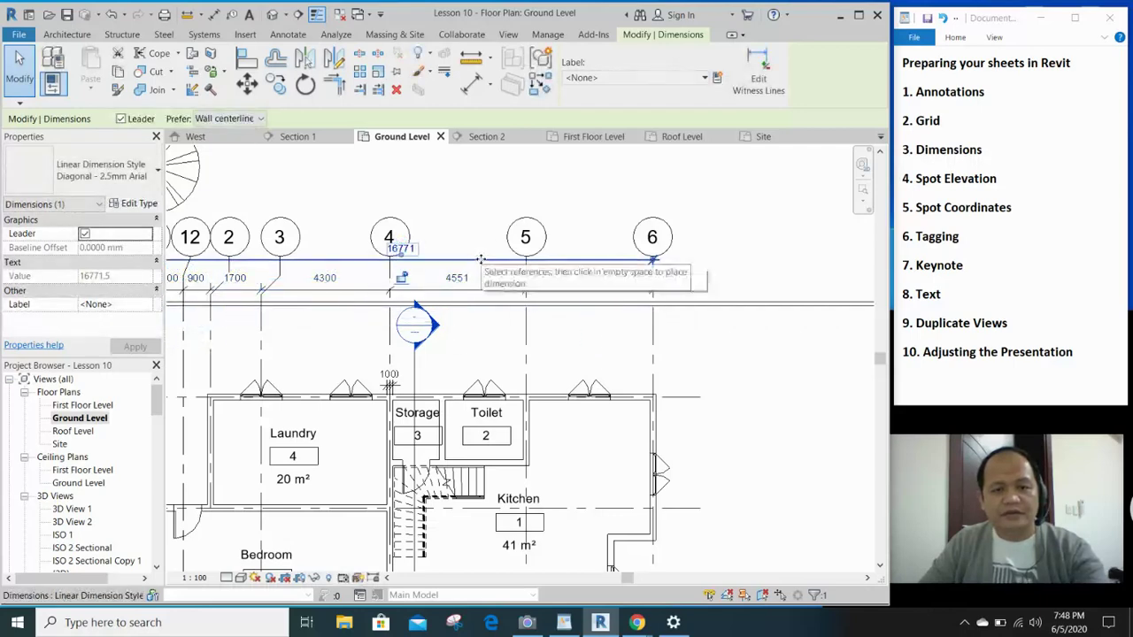
pyautogui.moveTo(485, 285); pyautogui.dragTo(488, 278)
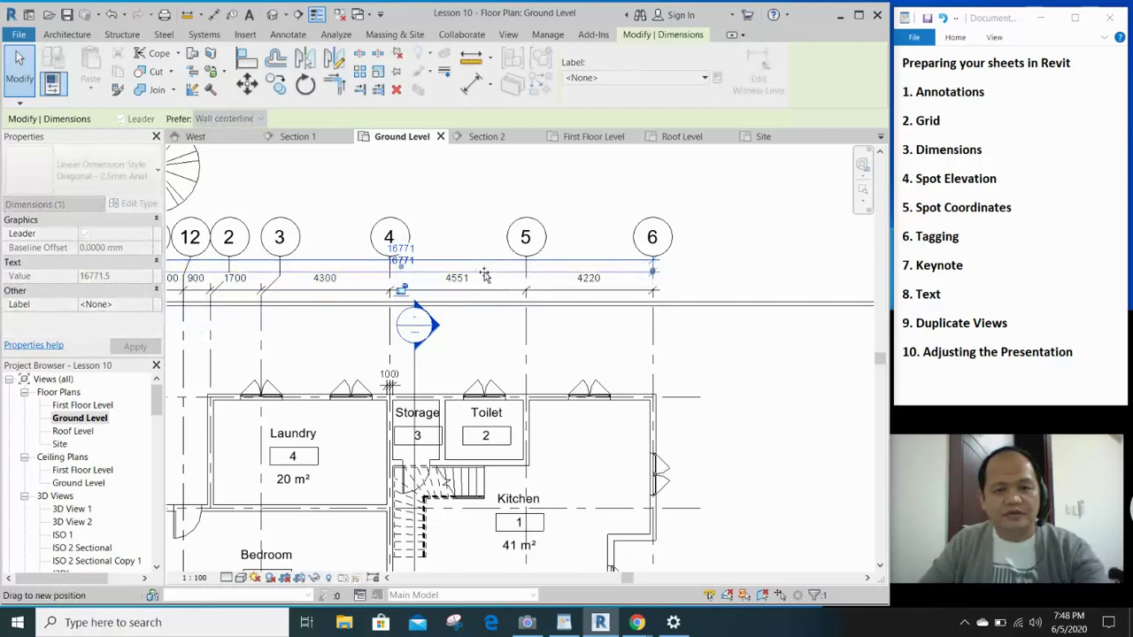
# - Extend the vertical grid lines so the bubbles of grids 1 to 6 sit farther above the building
pyautogui.click(656, 271)
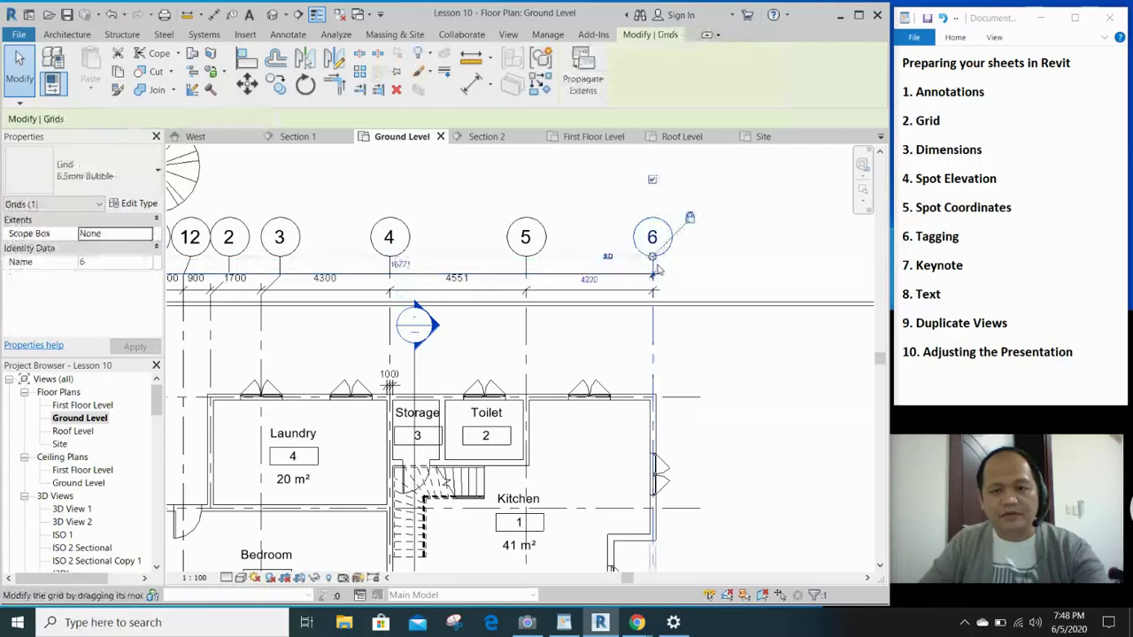
pyautogui.moveTo(654, 259); pyautogui.dragTo(654, 234)
pyautogui.click(708, 292)
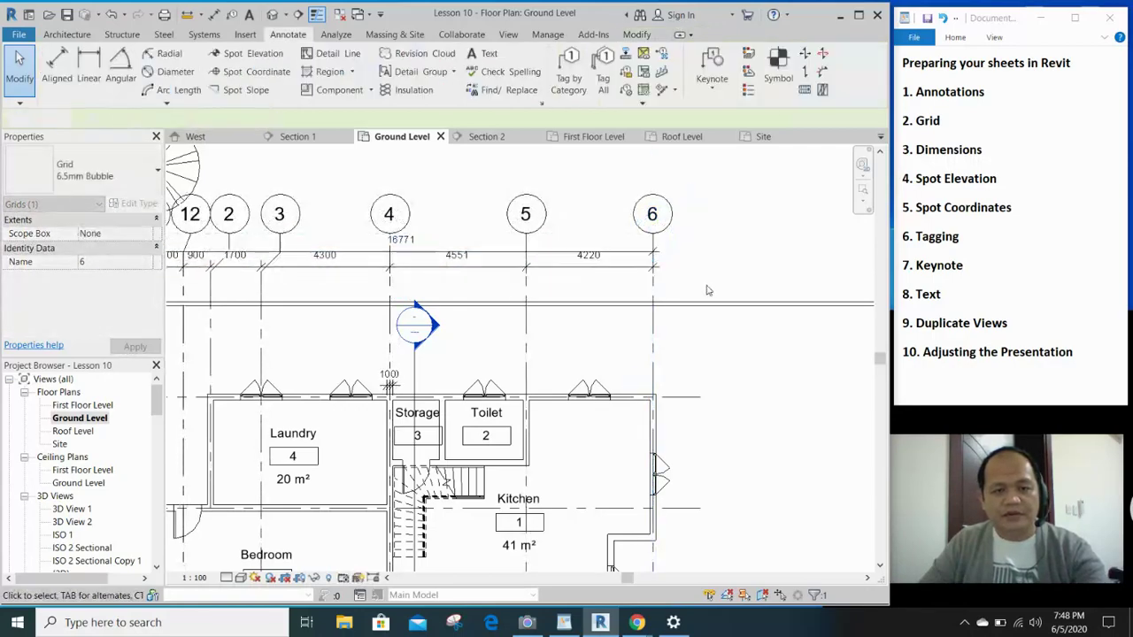
# - Lower the chained and overall dimension lines again, leaving more space between them and below the grid bubbles
pyautogui.moveTo(664, 331); pyautogui.dragTo(917, 322, button='middle')
pyautogui.click(672, 270)
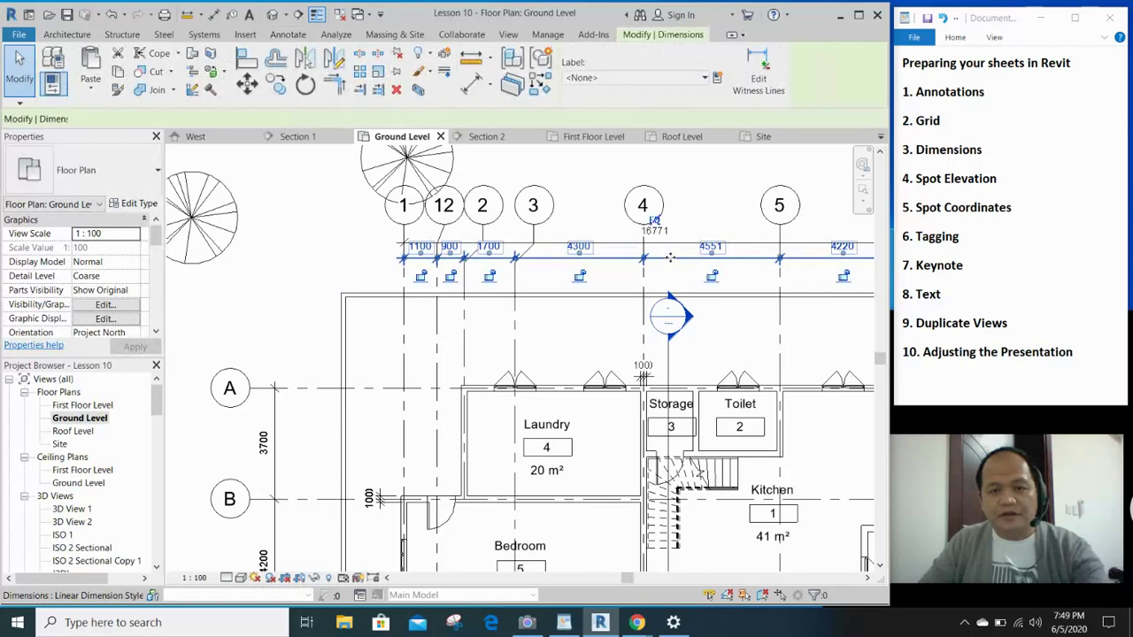
pyautogui.moveTo(672, 272); pyautogui.dragTo(625, 291)
pyautogui.click(609, 241)
pyautogui.moveTo(614, 299)
pyautogui.mouseDown(button='middle')
pyautogui.moveTo(507, 284)
pyautogui.moveTo(475, 218)
pyautogui.mouseUp(button='middle')
pyautogui.press('Escape')
pyautogui.scroll(-2, 554, 310)
pyautogui.moveTo(278, 406); pyautogui.dragTo(320, 343, button='middle')
pyautogui.scroll(-2, 319, 345)
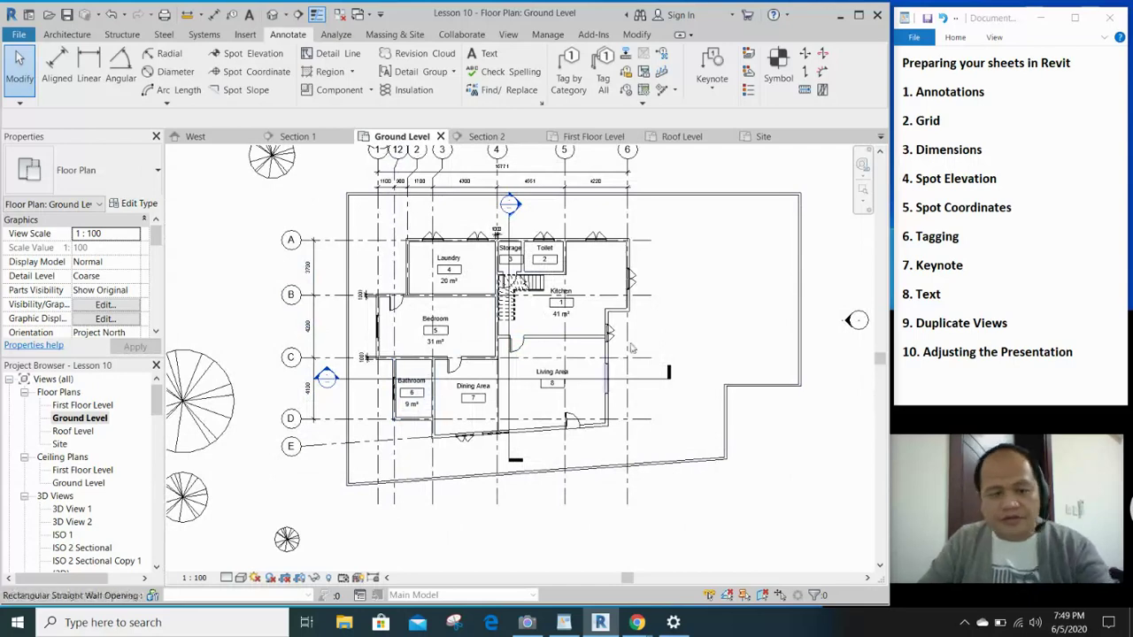
pyautogui.scroll(1, 439, 200)
pyautogui.scroll(1, 486, 241)
pyautogui.moveTo(487, 260); pyautogui.dragTo(507, 361, button='middle')
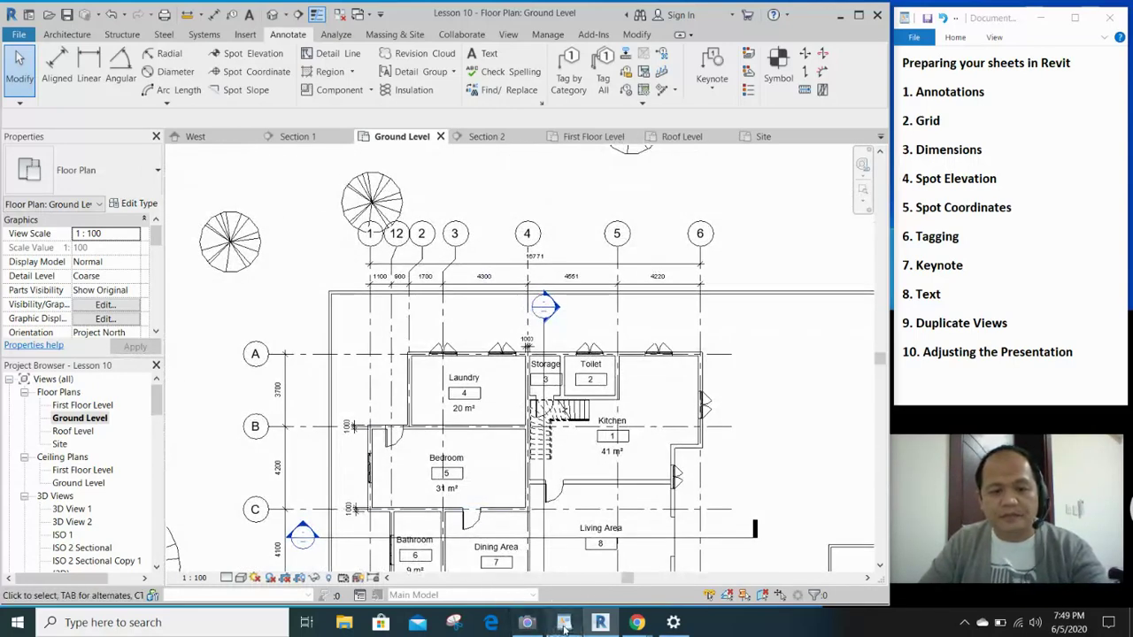
pyautogui.moveTo(822, 391); pyautogui.dragTo(792, 341, button='middle')
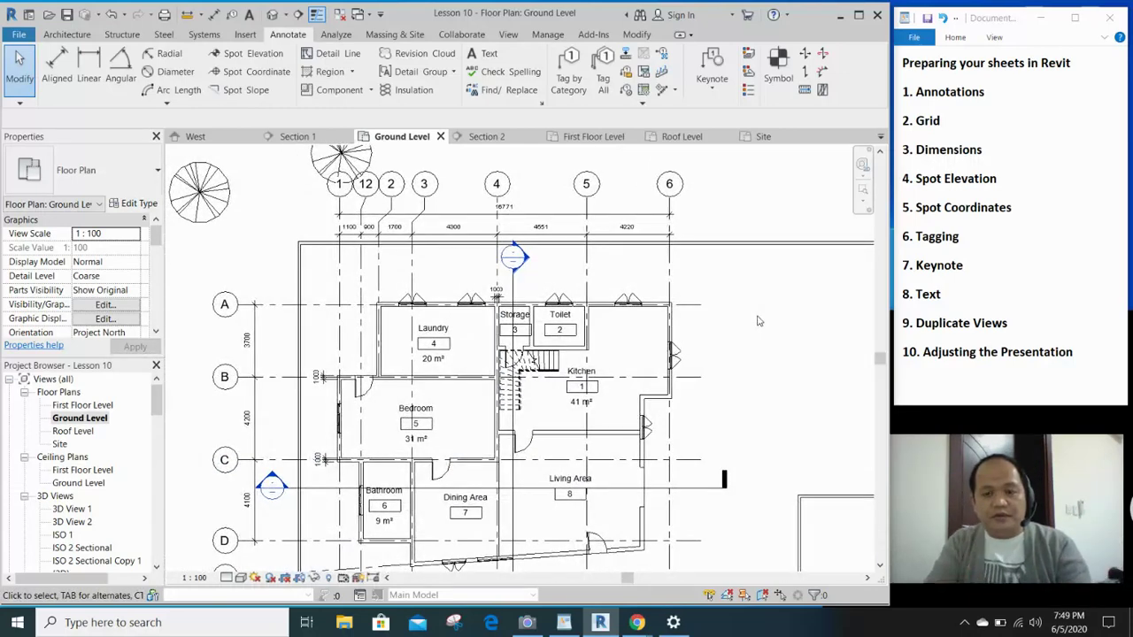